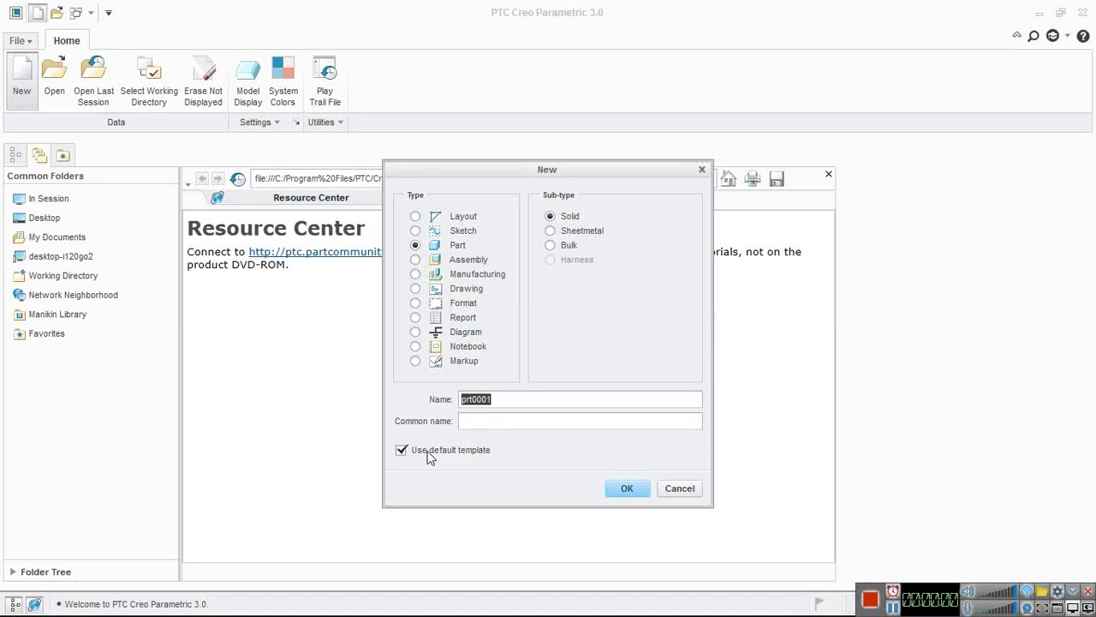
# - Create solid part prt0001 using the inlbs_part_solid template instead of the default template
pyautogui.click(627, 488)
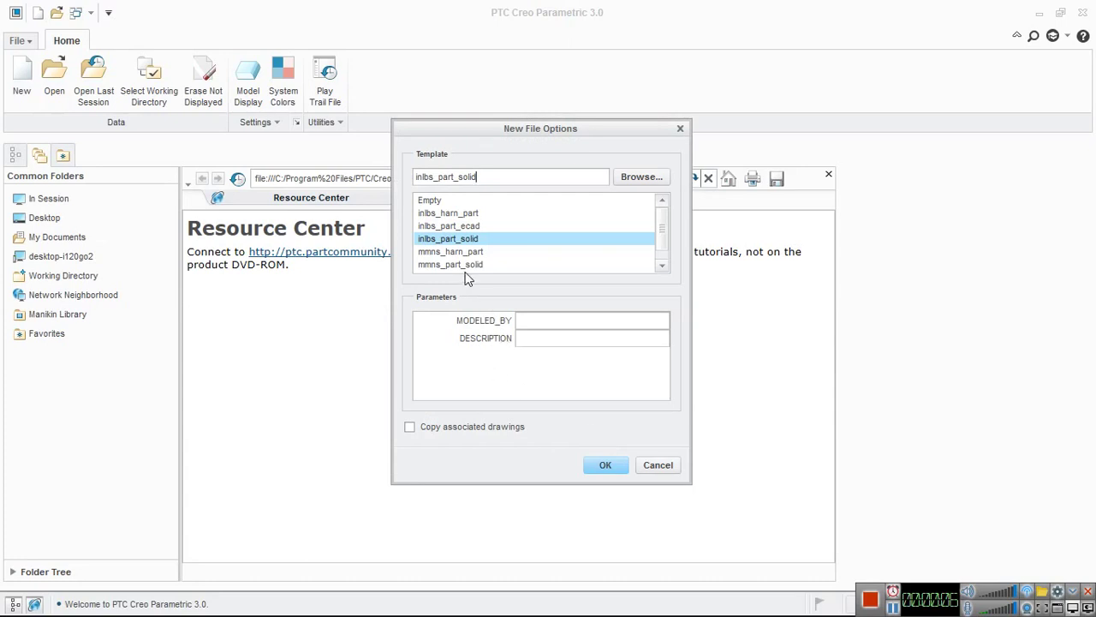
pyautogui.click(467, 267)
pyautogui.click(596, 466)
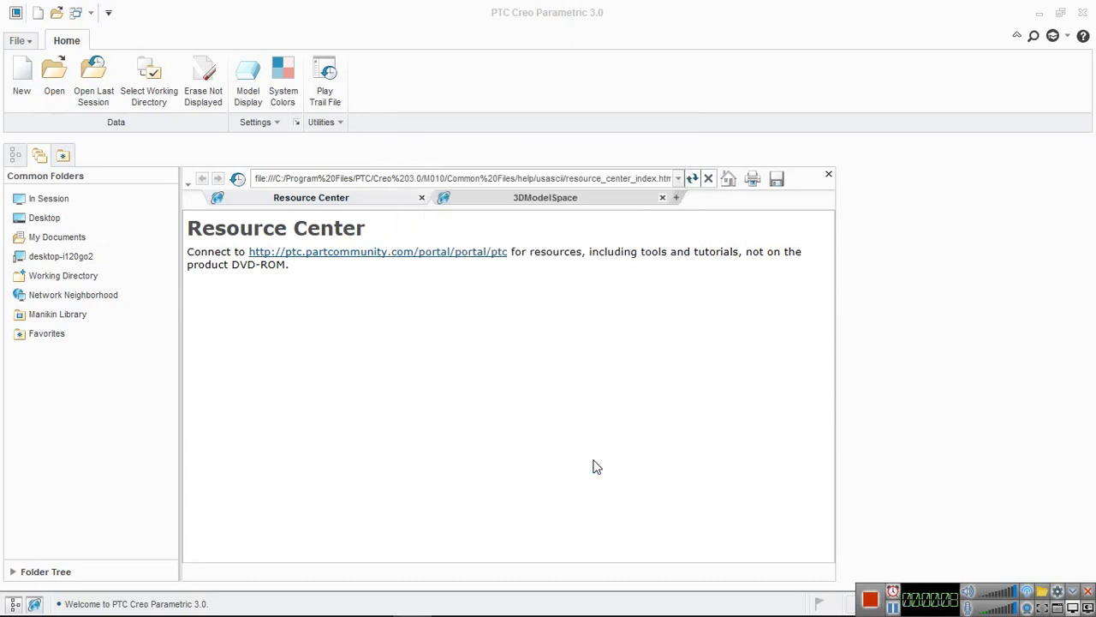
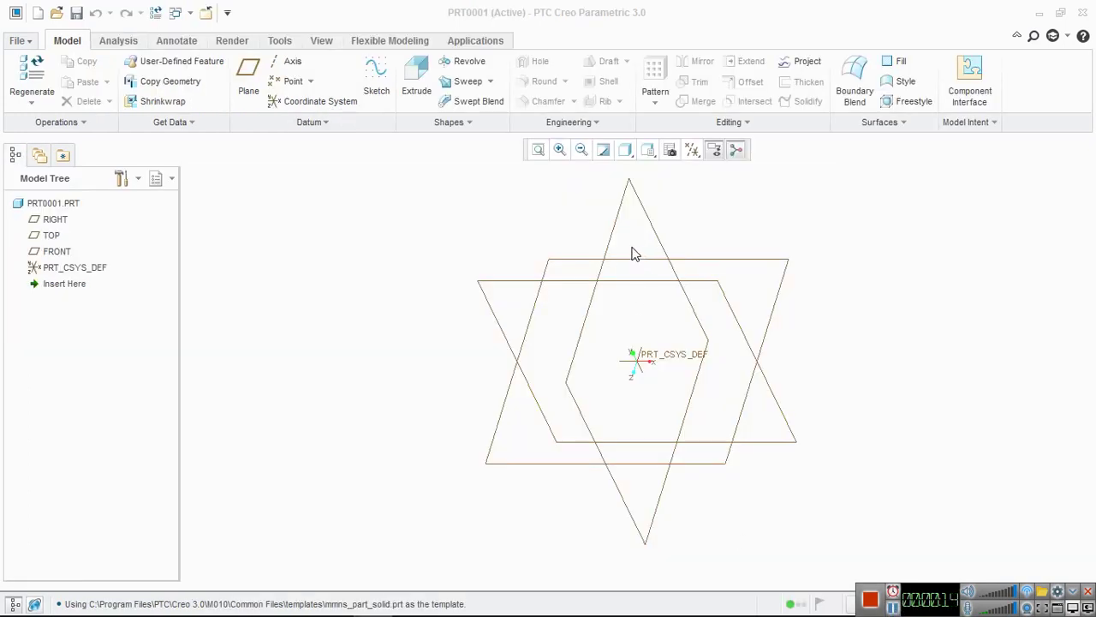
# - Start Extrude 1 with its sketch on the TOP datum plane, oriented flat-on
pyautogui.click(416, 79)
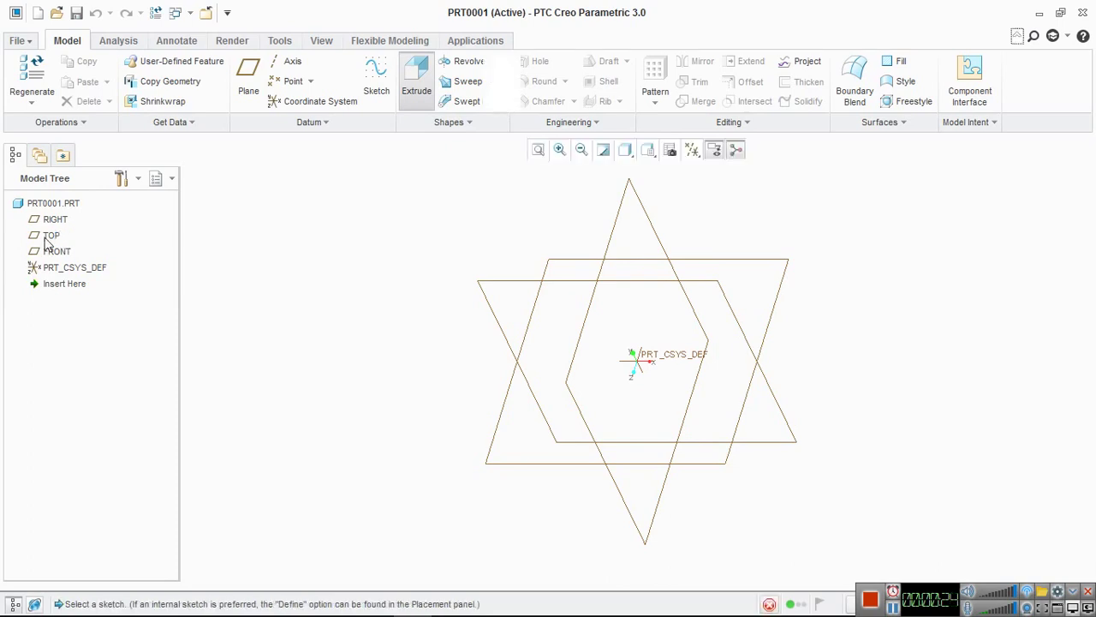
pyautogui.click(51, 236)
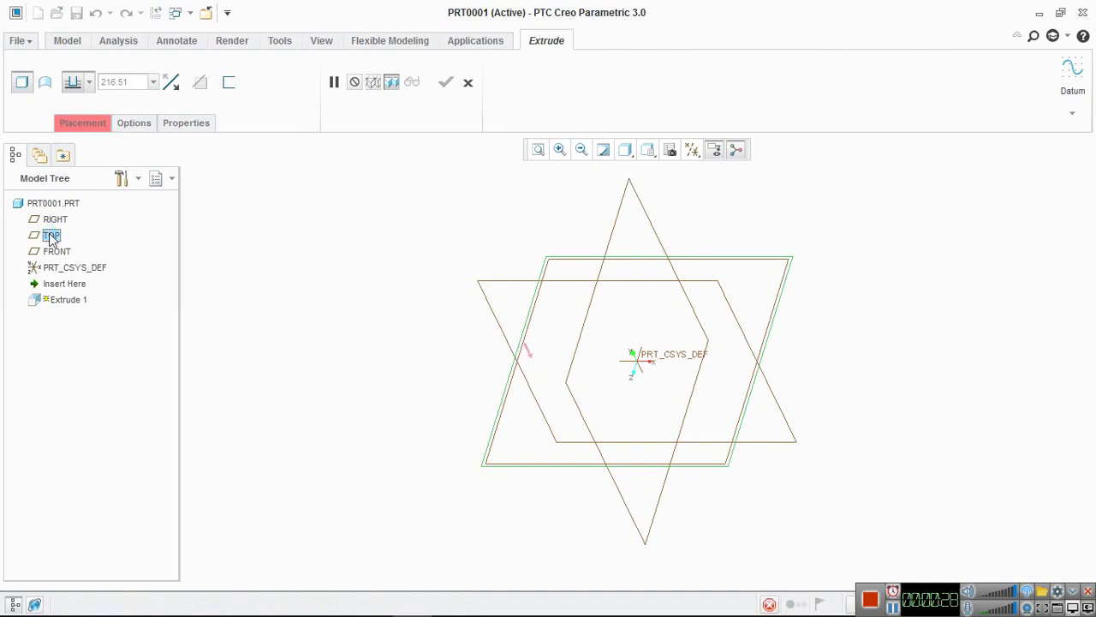
pyautogui.click(51, 236)
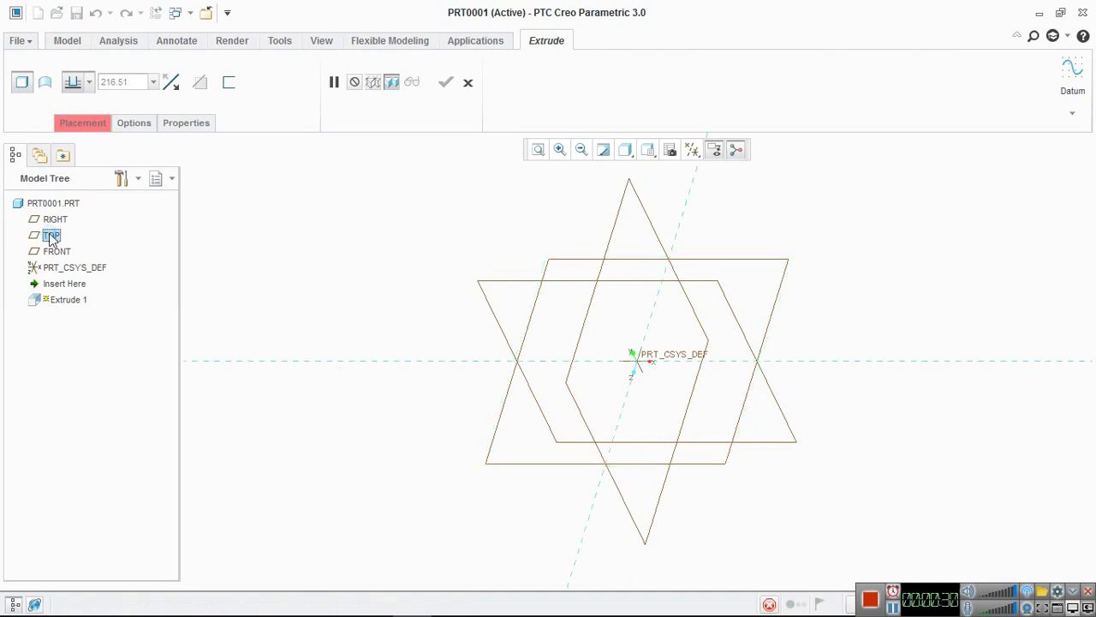
pyautogui.click(694, 152)
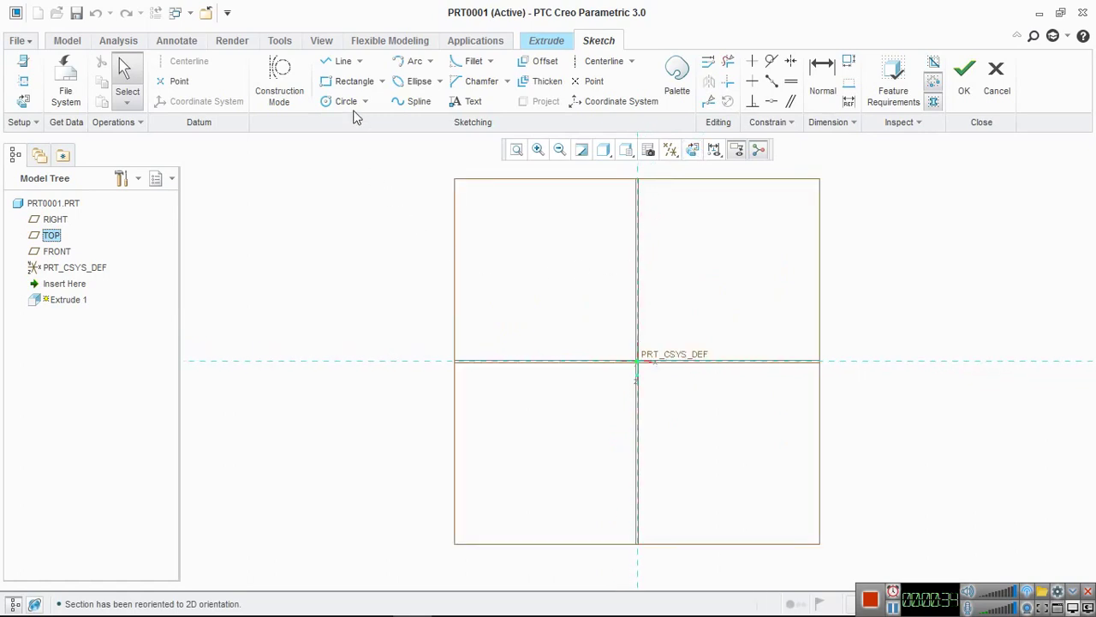
# - Draw a center rectangle anchored at the sketch origin
pyautogui.click(339, 87)
pyautogui.click(382, 82)
pyautogui.click(360, 136)
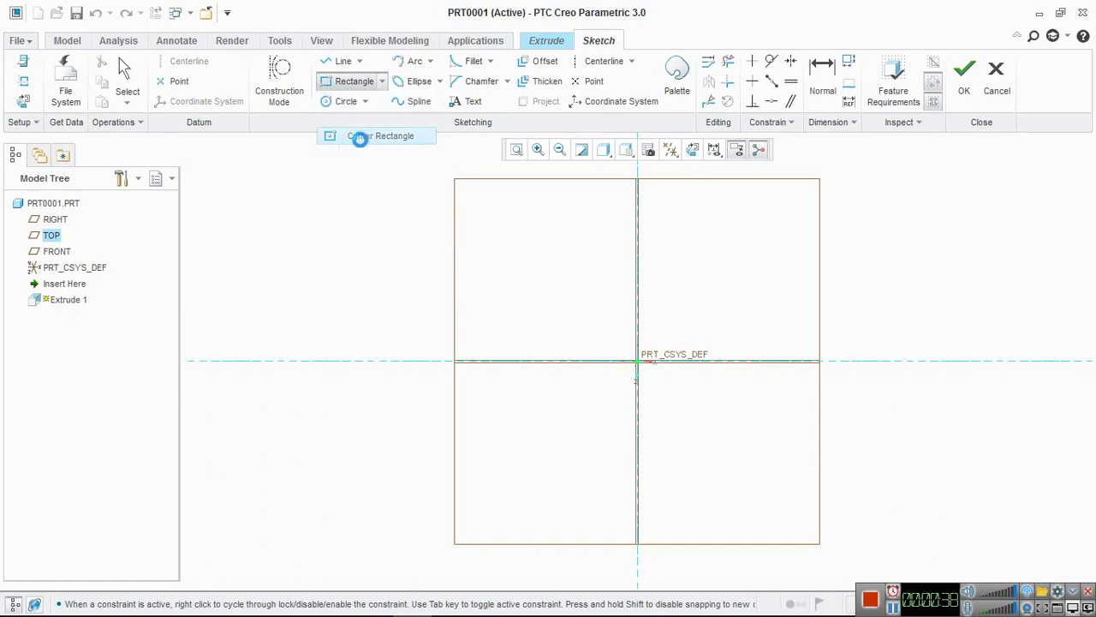
pyautogui.click(639, 362)
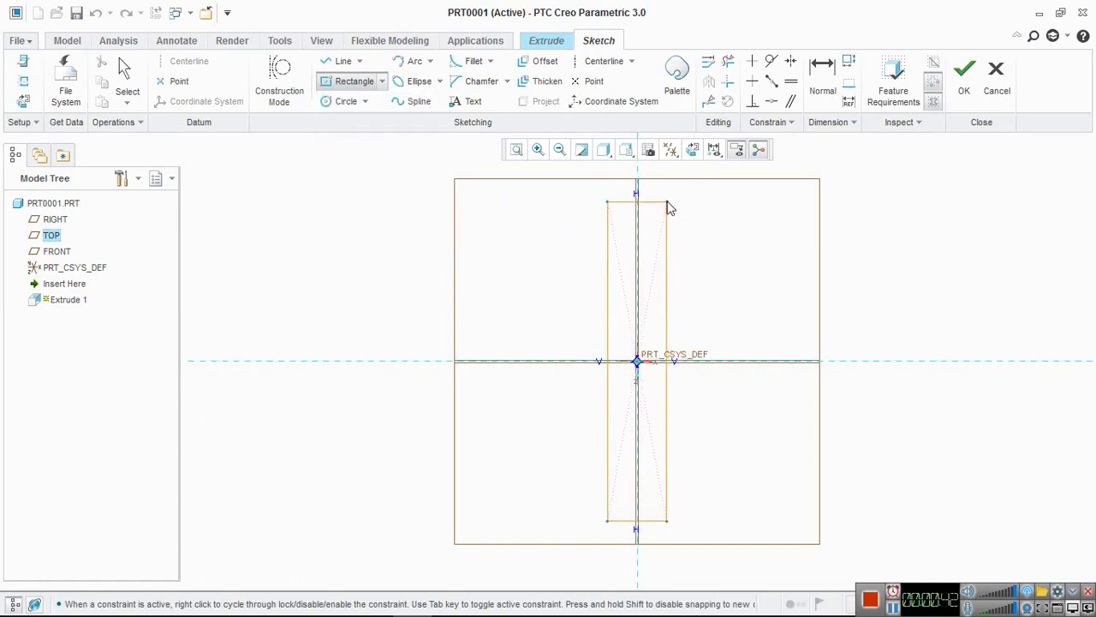
pyautogui.click(669, 206)
pyautogui.click(126, 73)
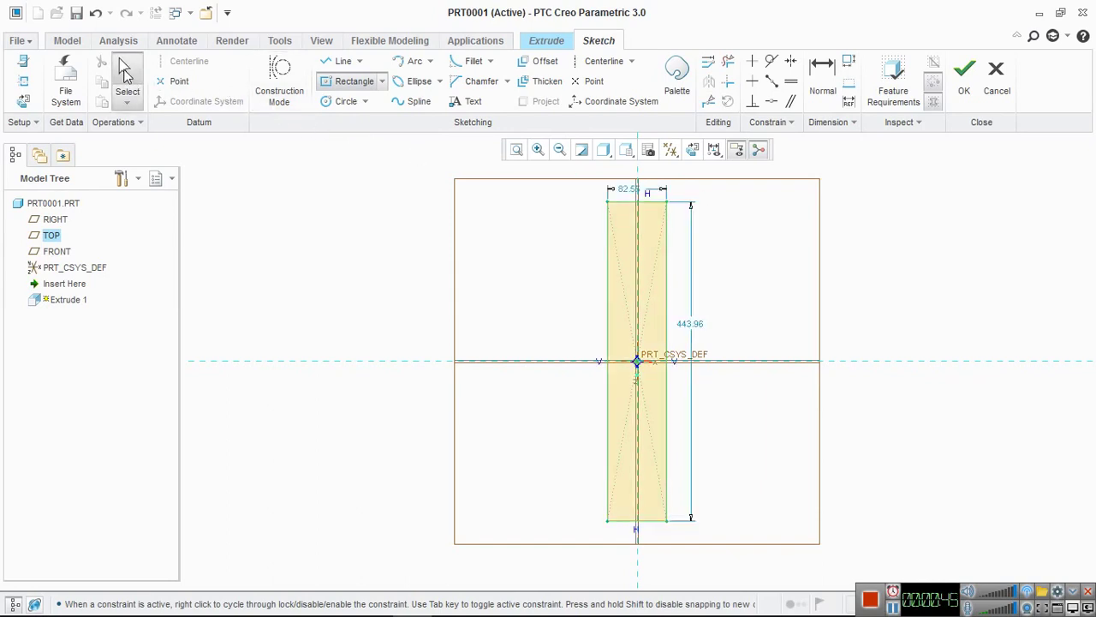
pyautogui.click(636, 190)
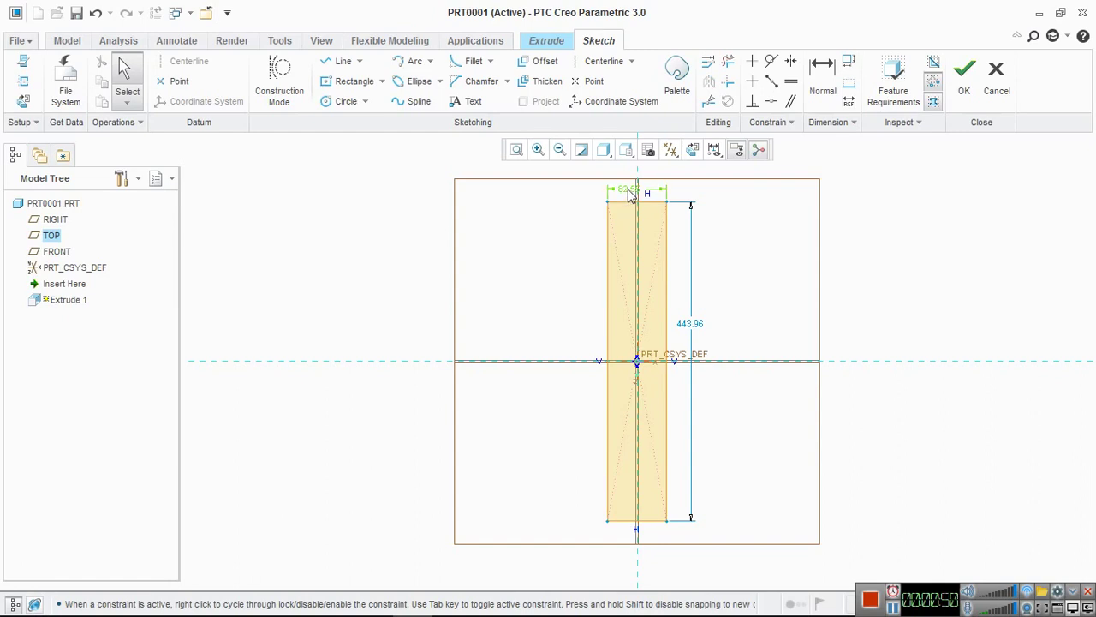
# - Dimension the rectangle 150 wide and 600 tall and finish the sketch
pyautogui.doubleClick(629, 190)
pyautogui.write('150')
pyautogui.press('Return')
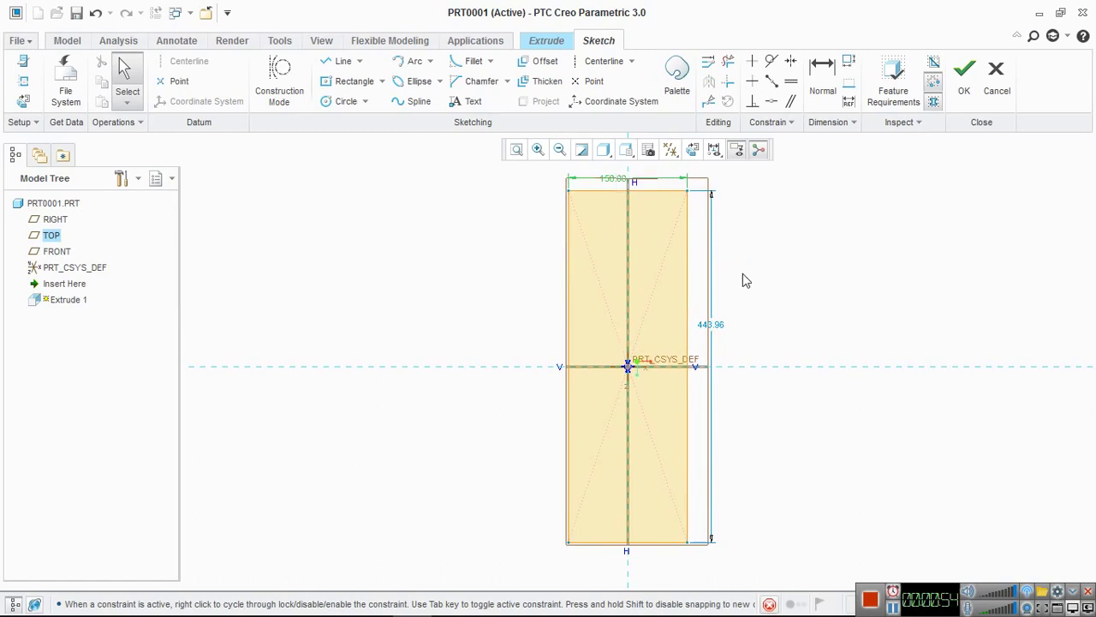
pyautogui.doubleClick(719, 327)
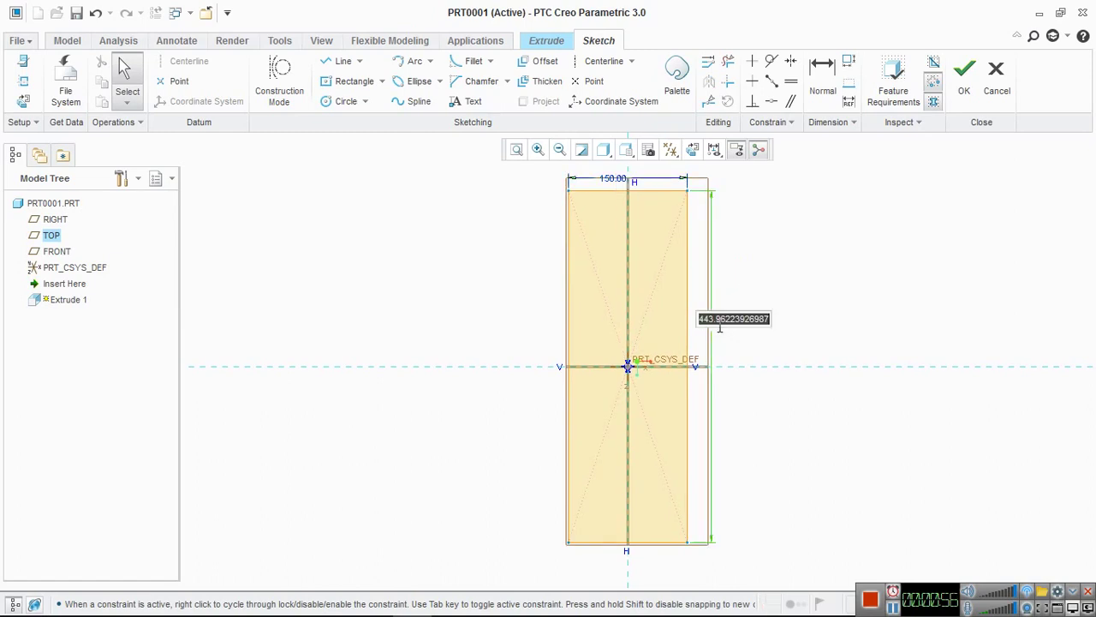
pyautogui.write('600')
pyautogui.press('Return')
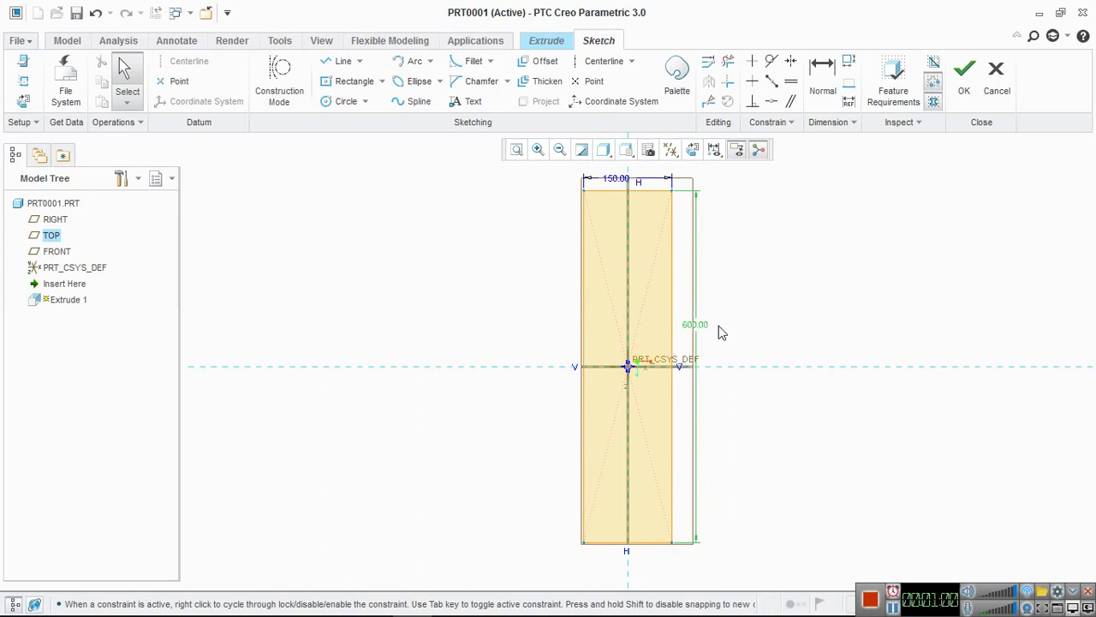
pyautogui.click(964, 73)
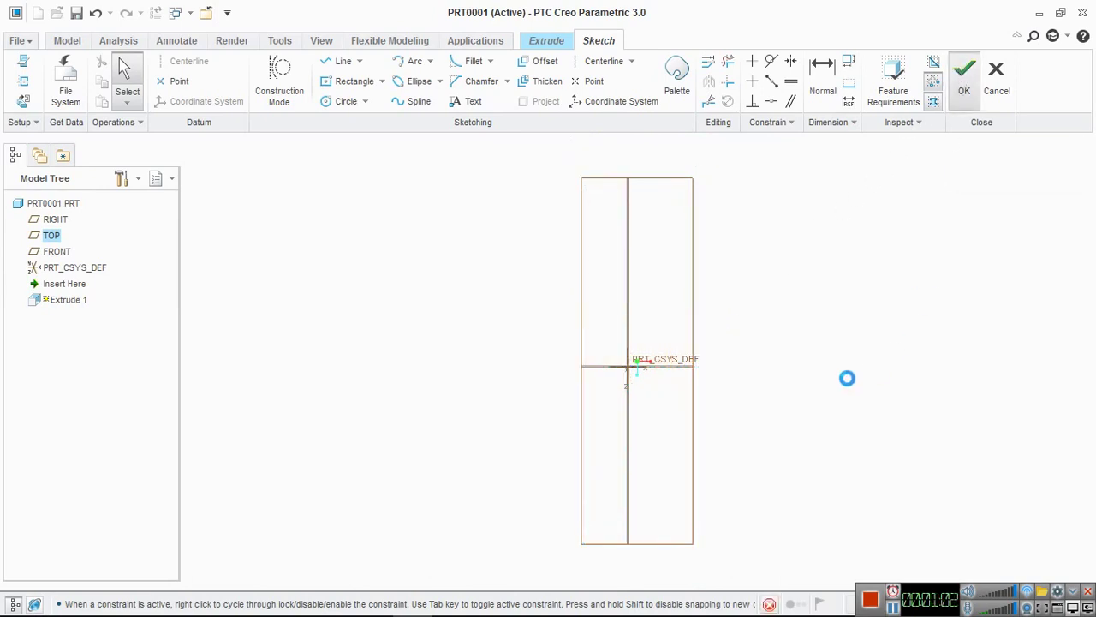
# - Extrude the rectangle to a depth of 500 and accept the solid block
pyautogui.moveTo(797, 359)
pyautogui.mouseDown(button='middle')
pyautogui.moveTo(780, 315)
pyautogui.moveTo(766, 323)
pyautogui.moveTo(777, 332)
pyautogui.mouseUp(button='middle')
pyautogui.keyDown('shift'); pyautogui.moveTo(795, 284); pyautogui.dragTo(808, 380, button='middle'); pyautogui.keyUp('shift')
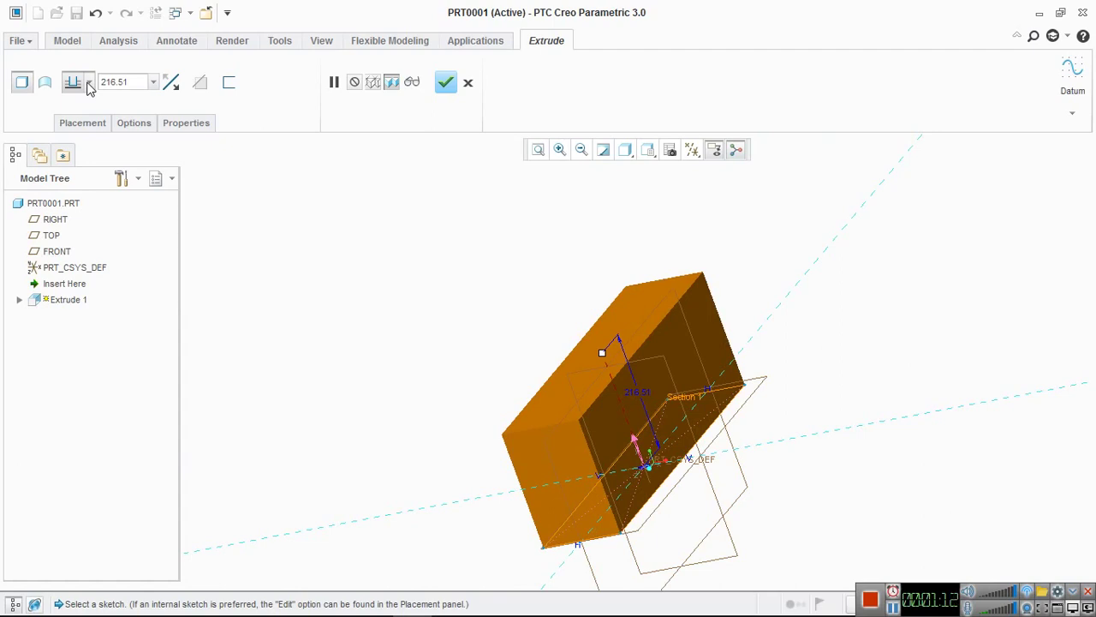
pyautogui.doubleClick(122, 86)
pyautogui.write('500')
pyautogui.press('Return')
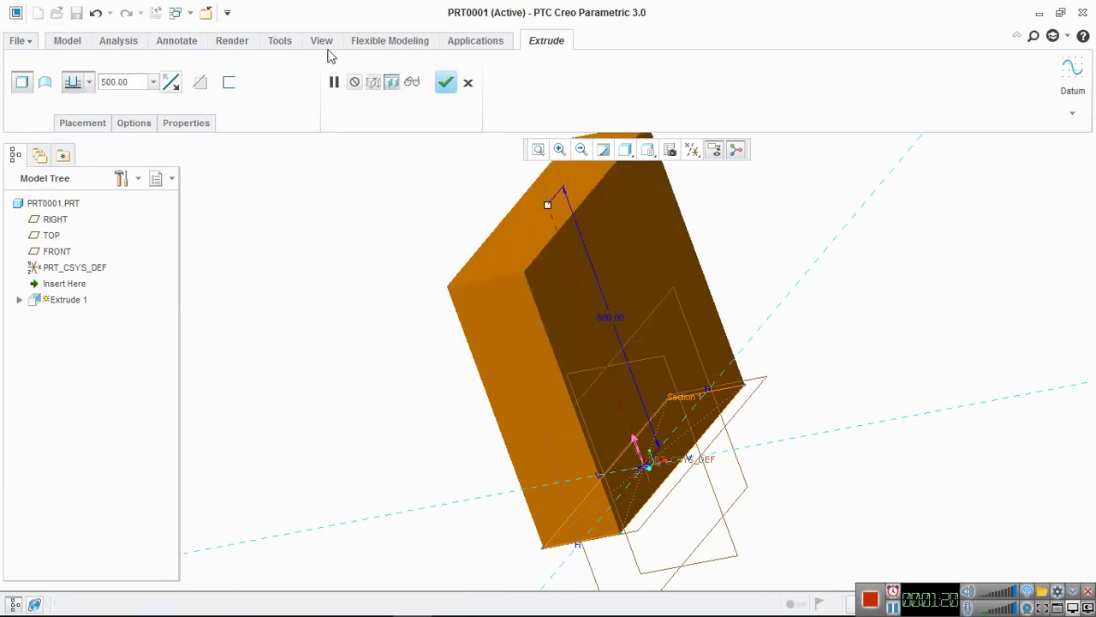
pyautogui.click(447, 83)
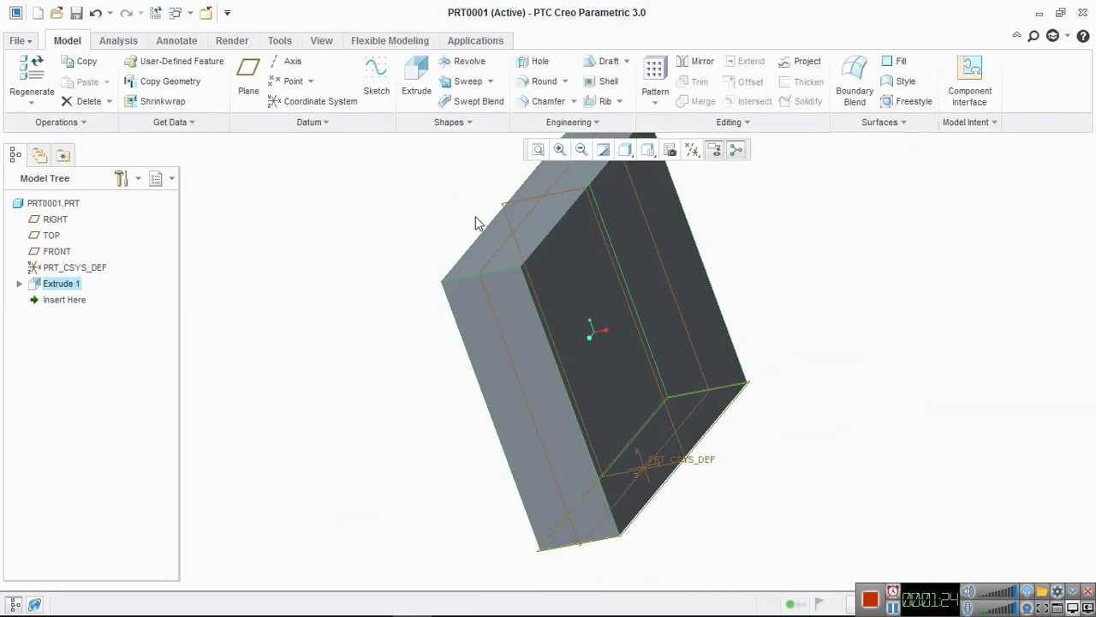
# - Start a new datum plane referenced to the block's large face
pyautogui.click(257, 73)
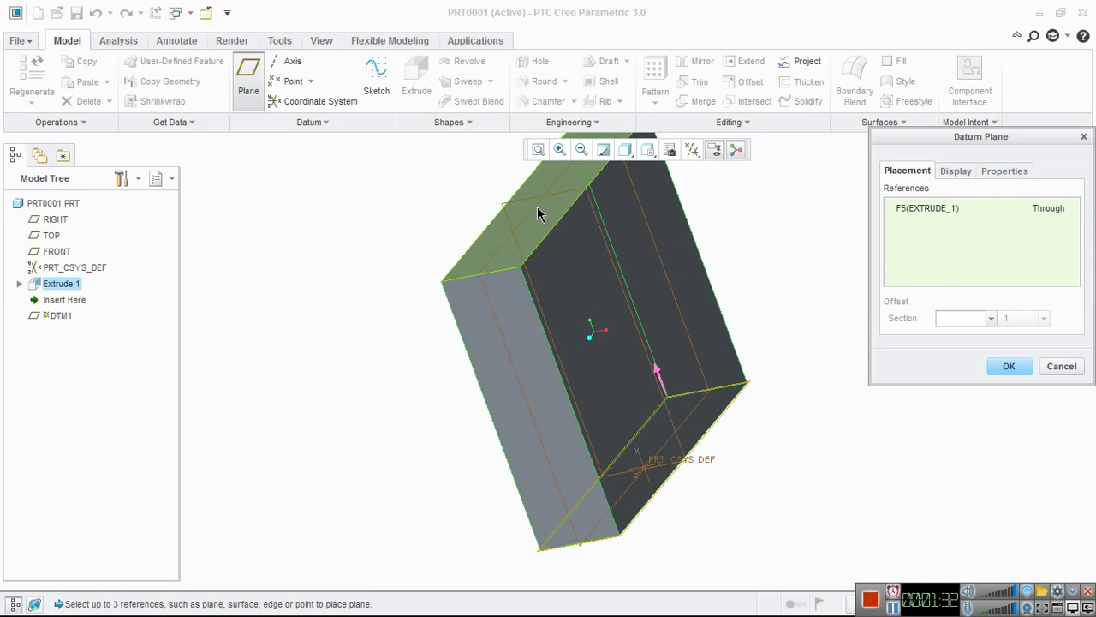
pyautogui.moveTo(542, 262); pyautogui.dragTo(572, 293, button='middle')
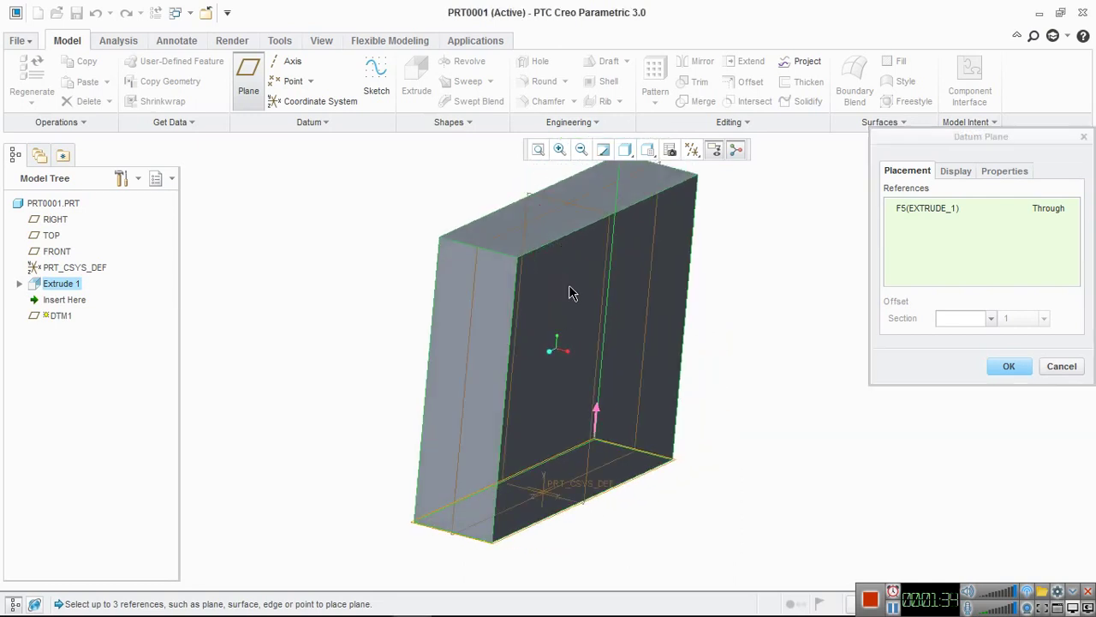
pyautogui.moveTo(463, 227); pyautogui.dragTo(489, 272, button='middle')
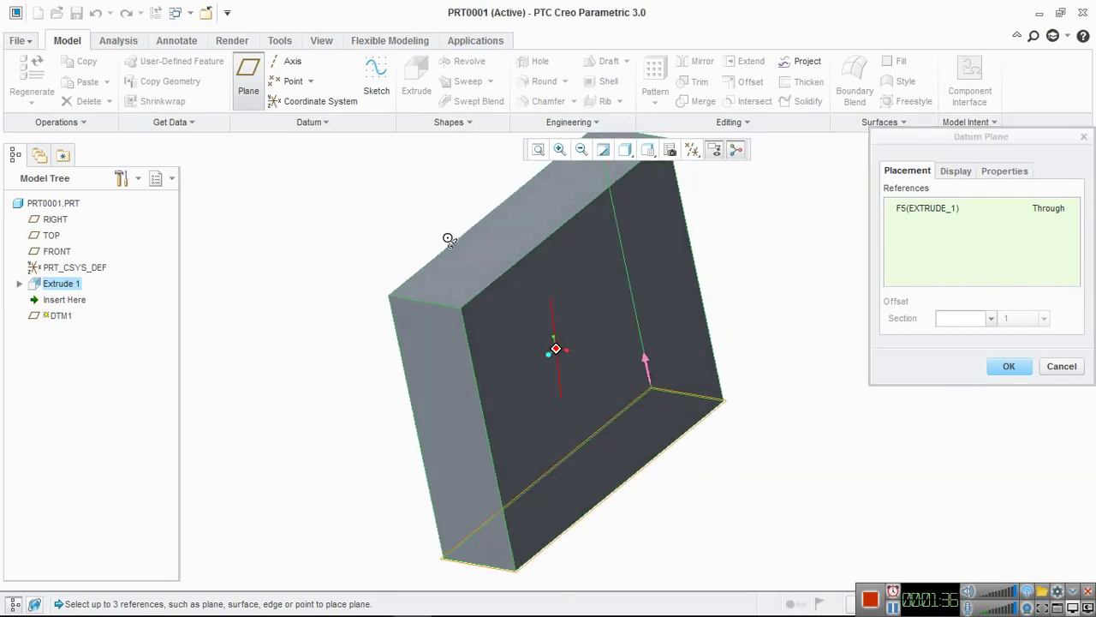
pyautogui.keyDown('ctrl'); pyautogui.moveTo(511, 203); pyautogui.dragTo(511, 291, button='middle'); pyautogui.keyUp('ctrl')
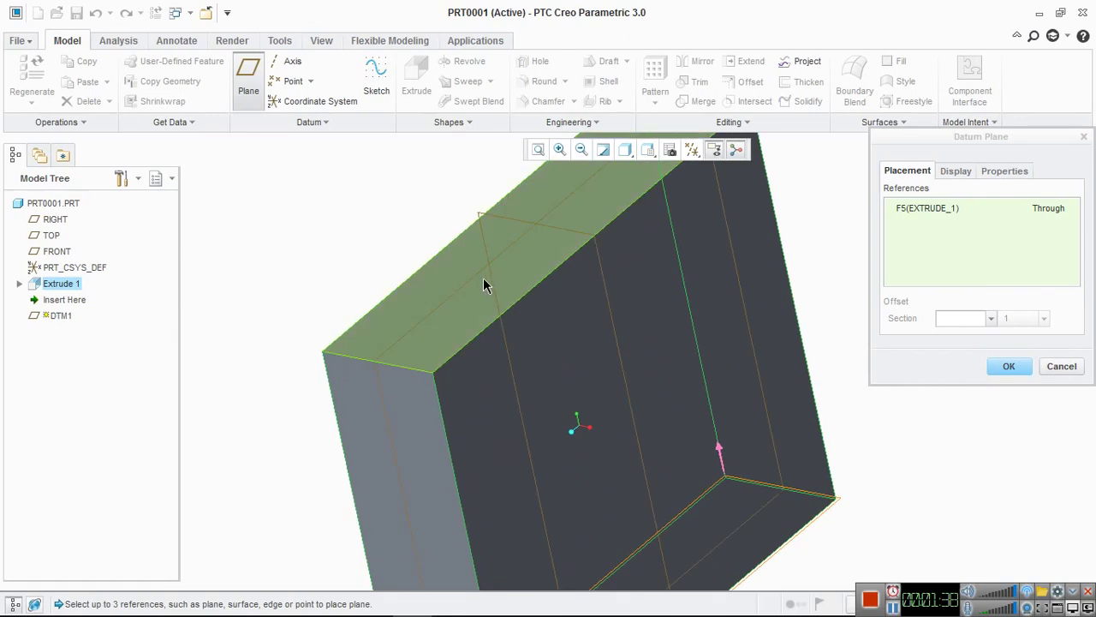
pyautogui.click(575, 298)
# - Offset the datum plane 500 from the face and accept it as DTM1
pyautogui.moveTo(692, 215)
pyautogui.mouseDown(button='middle')
pyautogui.moveTo(716, 303)
pyautogui.moveTo(734, 183)
pyautogui.mouseUp(button='middle')
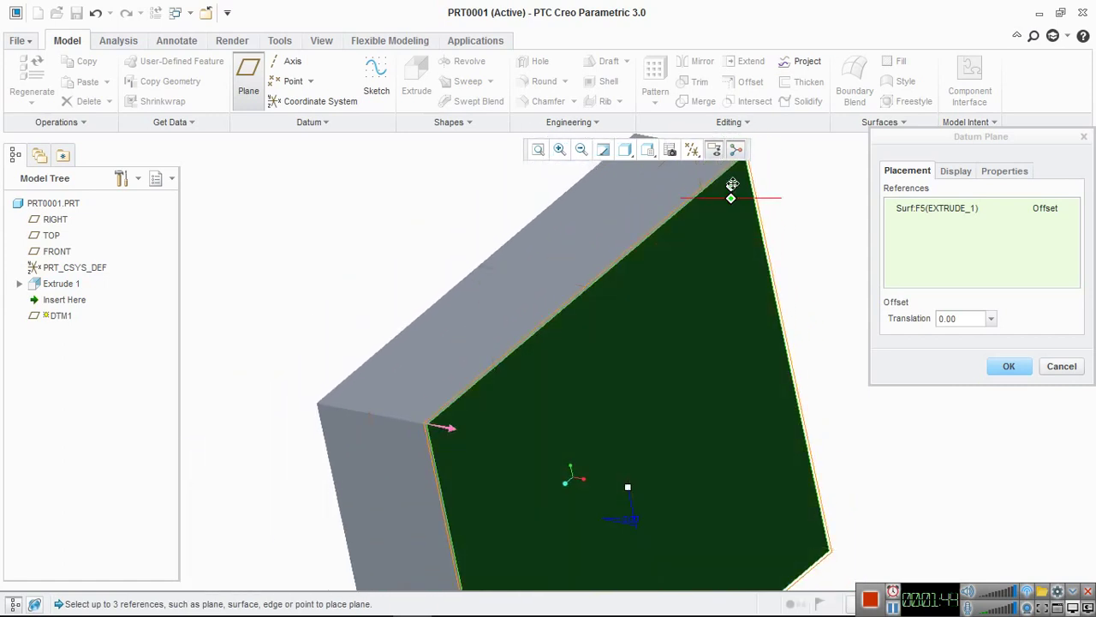
pyautogui.moveTo(711, 337); pyautogui.dragTo(715, 248, button='middle')
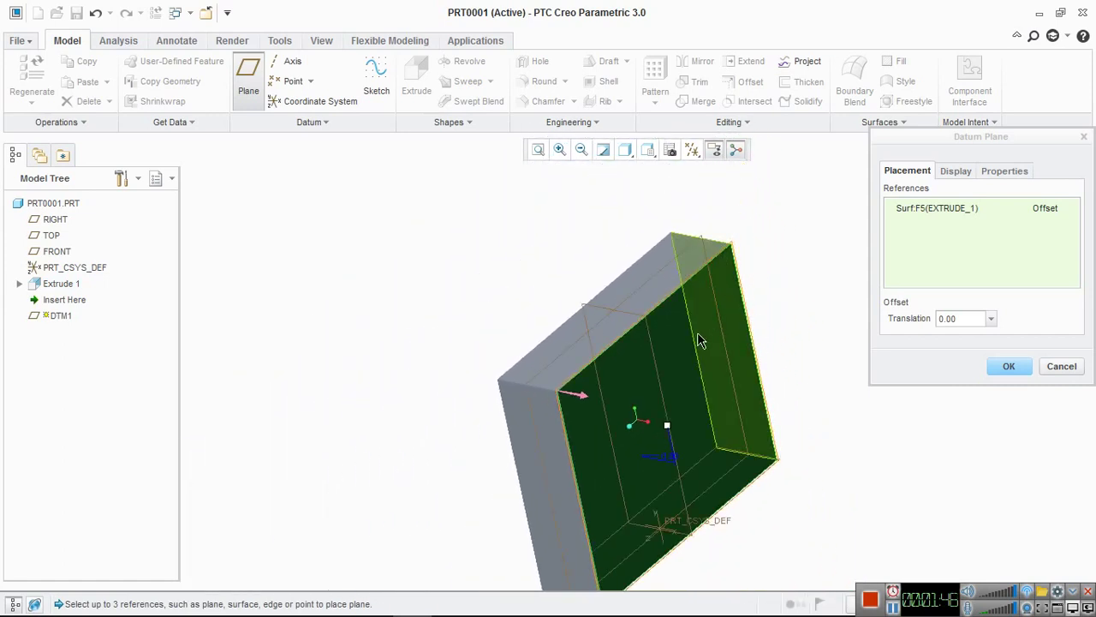
pyautogui.moveTo(697, 340); pyautogui.dragTo(555, 344, button='middle')
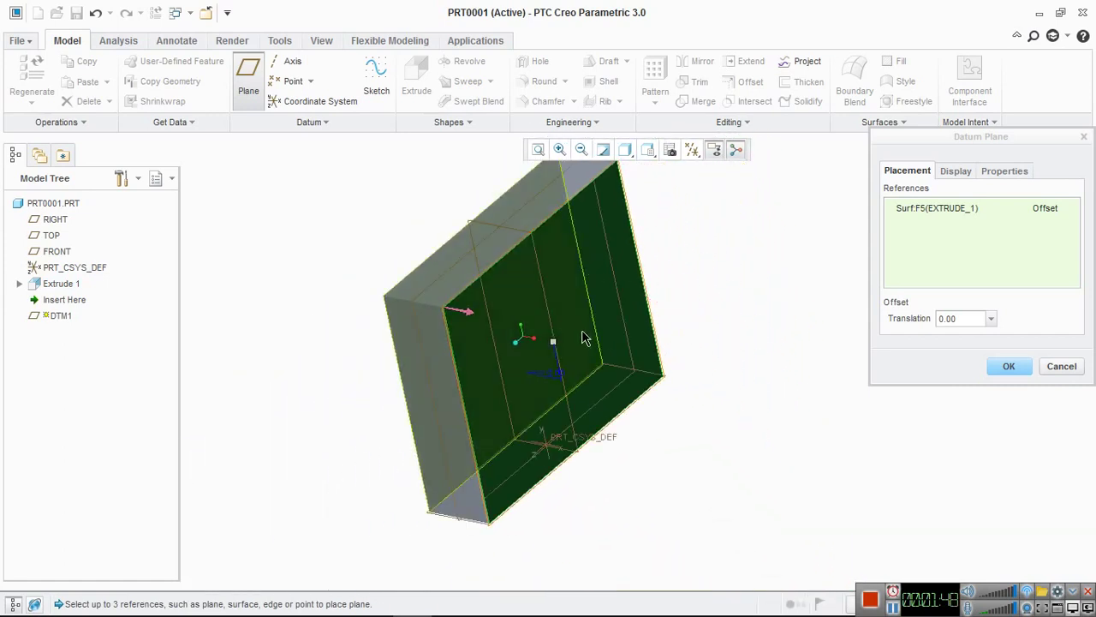
pyautogui.moveTo(554, 343); pyautogui.dragTo(685, 396)
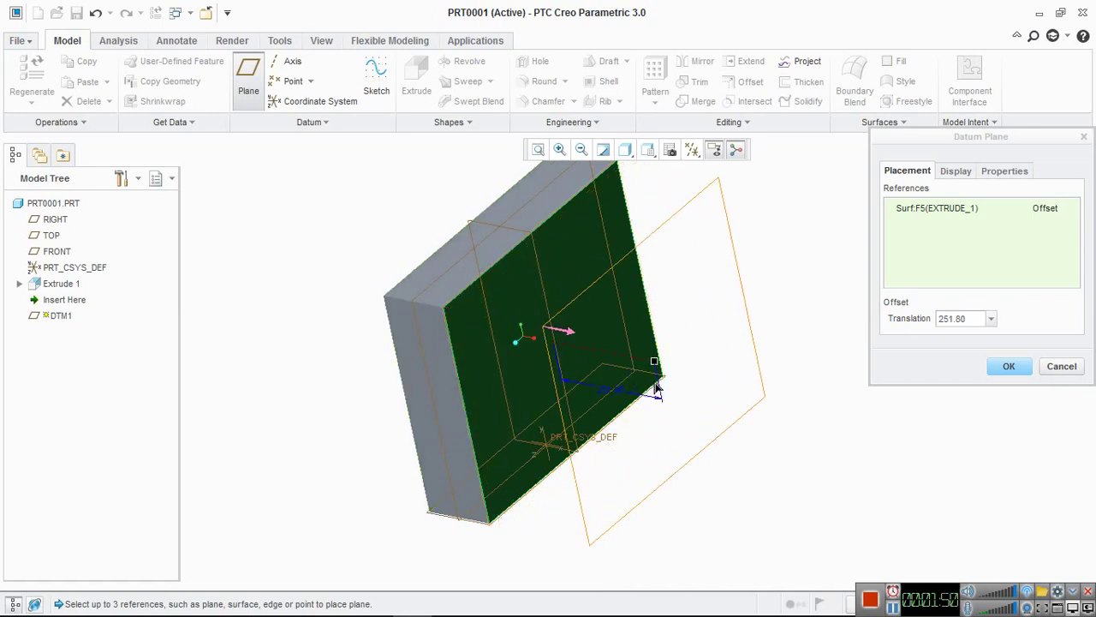
pyautogui.moveTo(587, 335); pyautogui.dragTo(600, 393, button='middle')
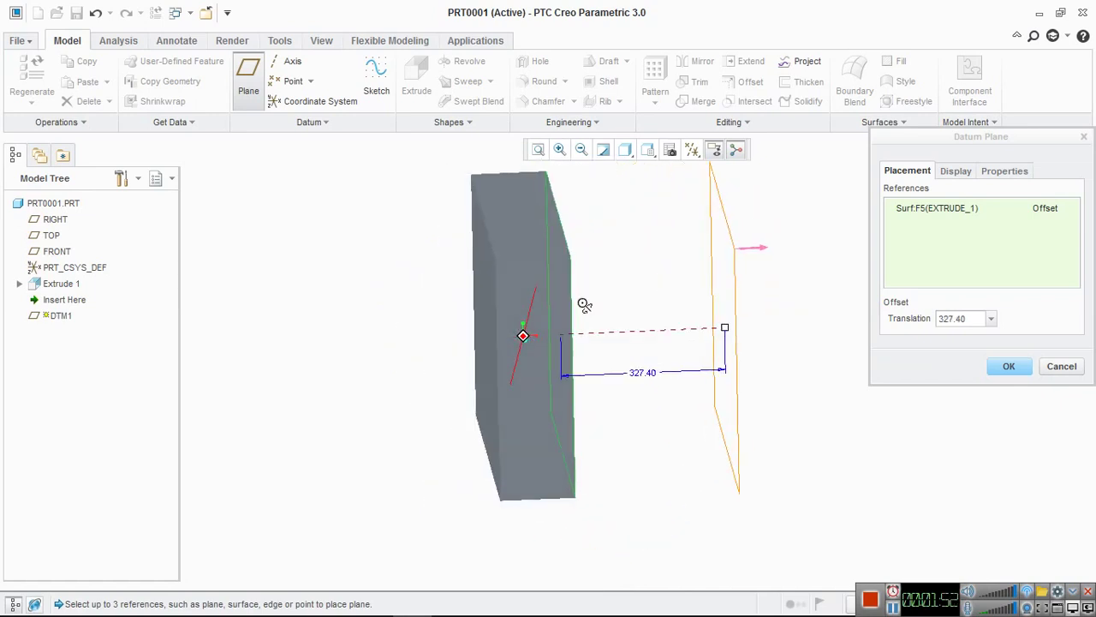
pyautogui.doubleClick(642, 372)
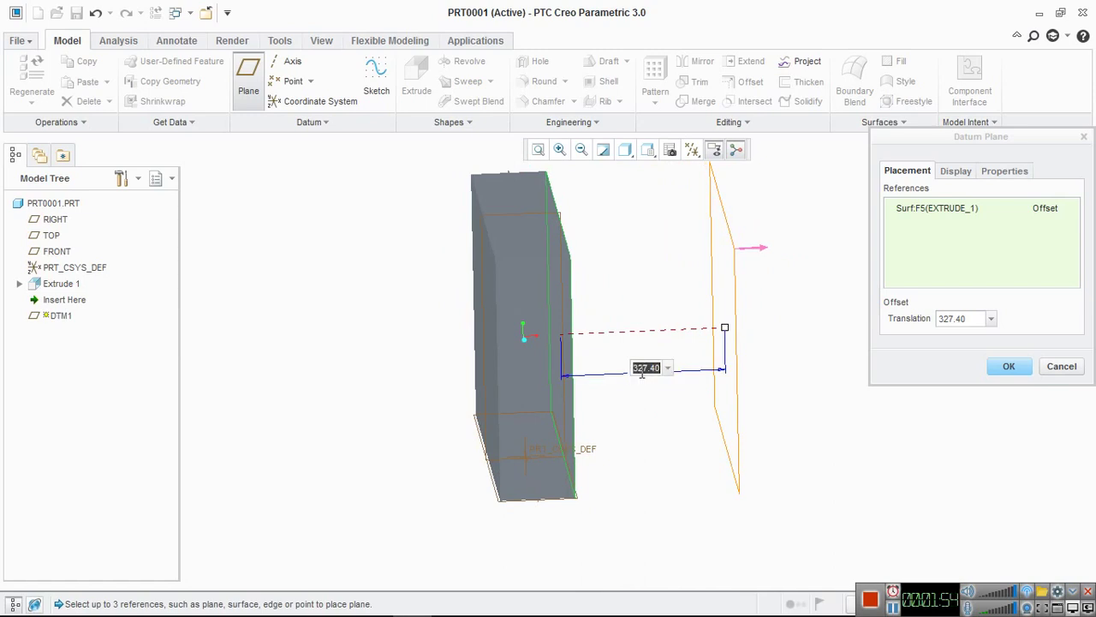
pyautogui.write('500')
pyautogui.press('Return')
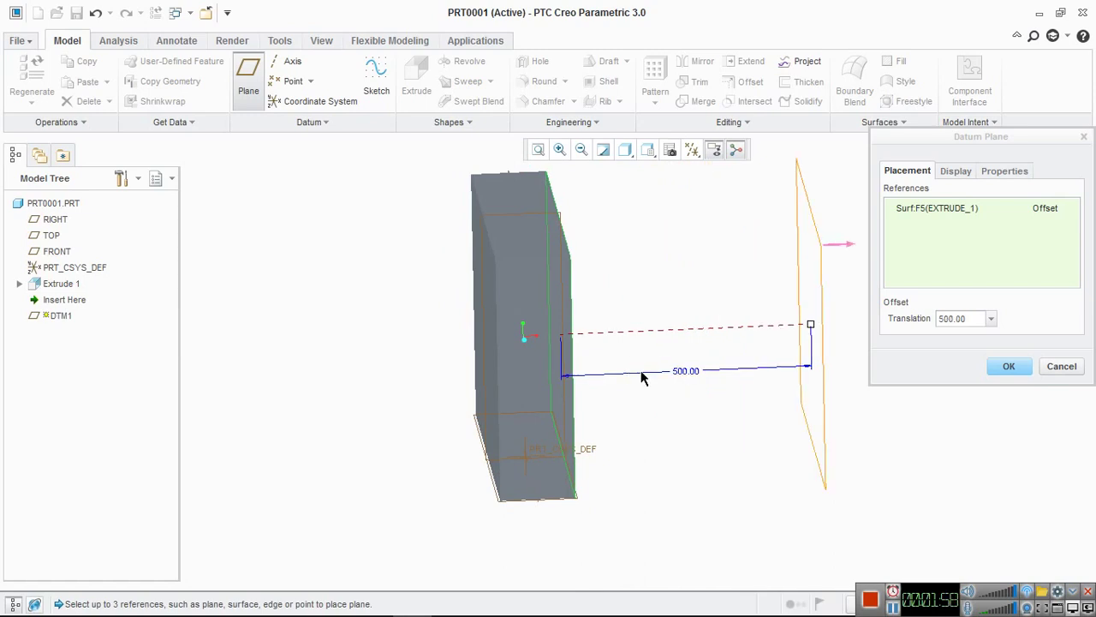
pyautogui.click(1002, 367)
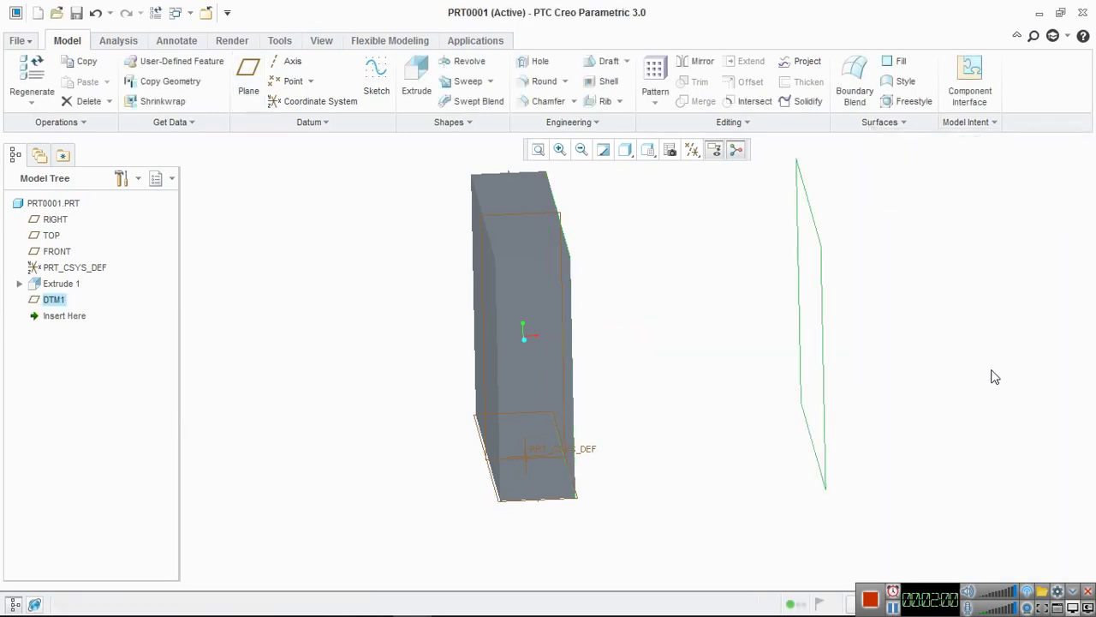
# - Start Extrude 2 and sketch a circle on DTM1, viewed flat-on
pyautogui.click(416, 85)
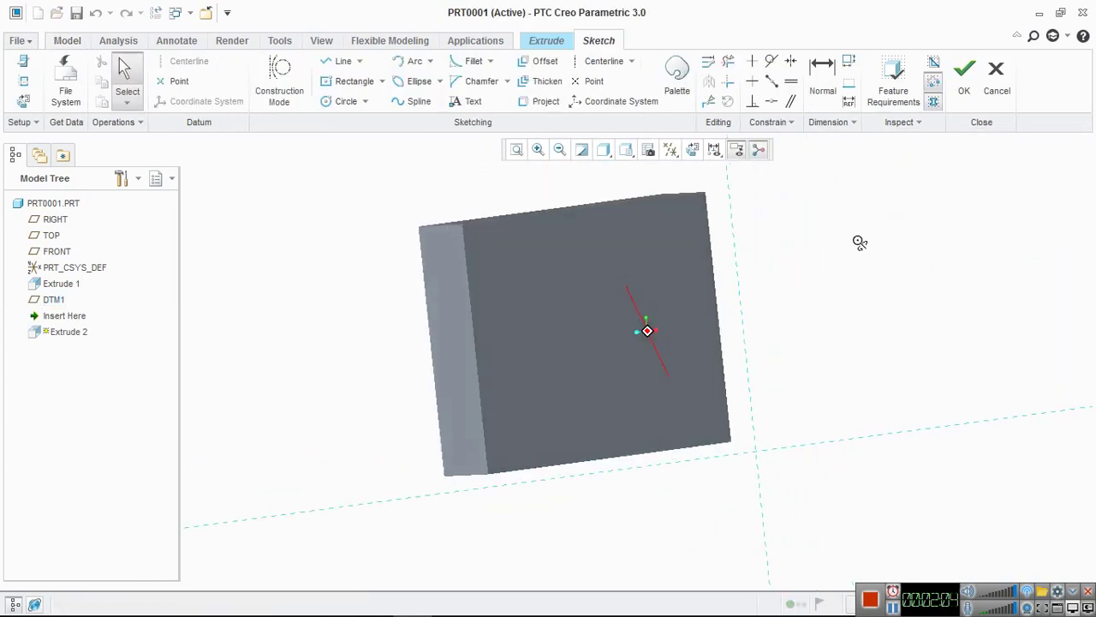
pyautogui.click(692, 150)
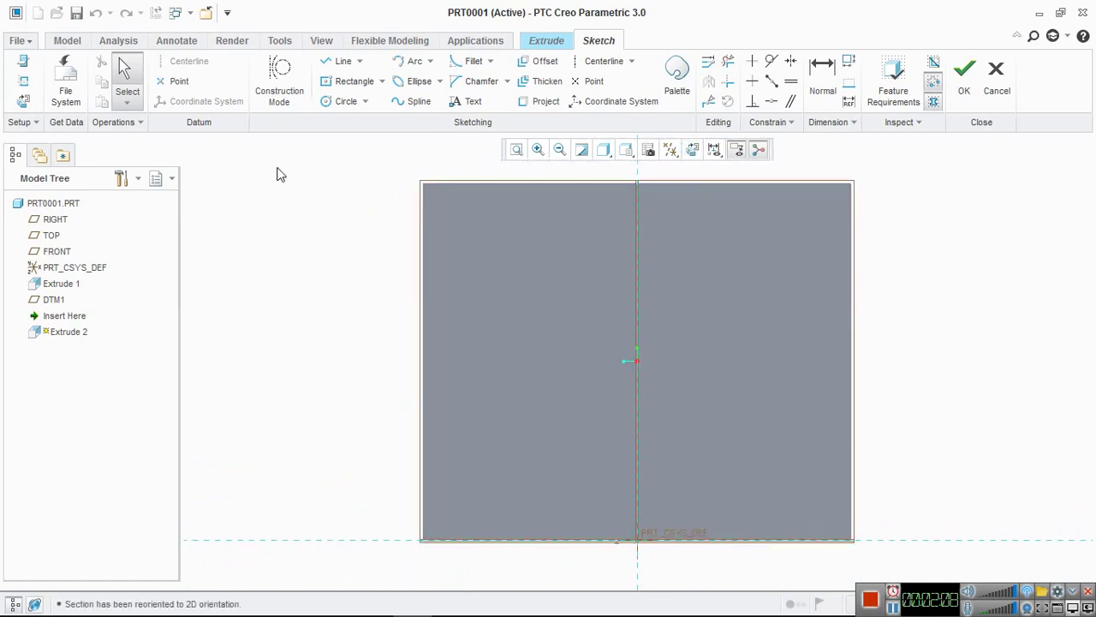
pyautogui.click(333, 105)
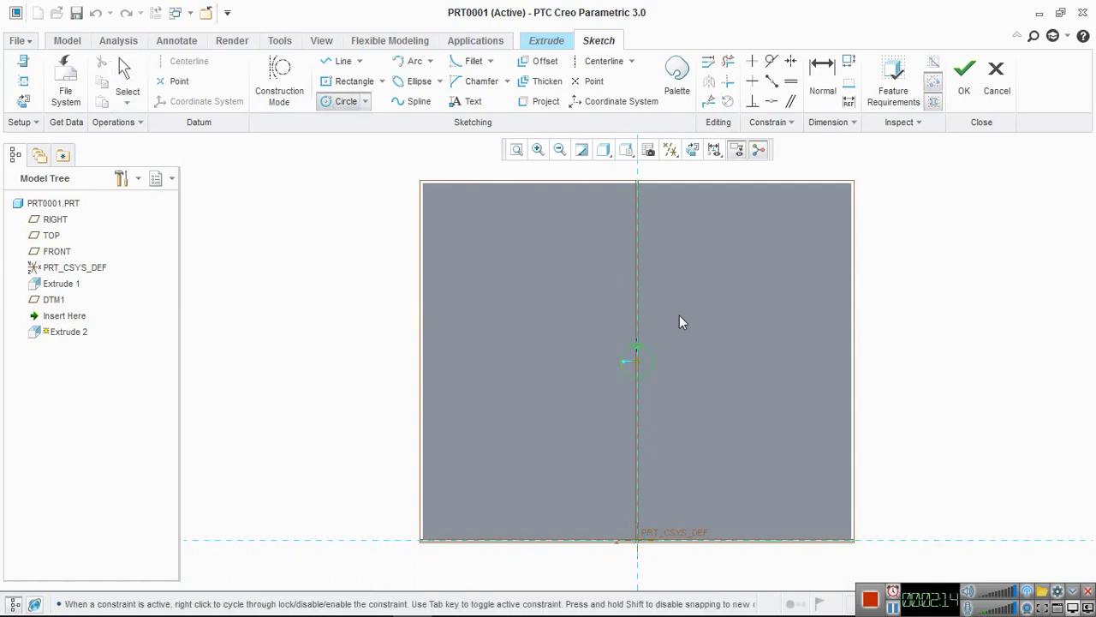
pyautogui.click(132, 74)
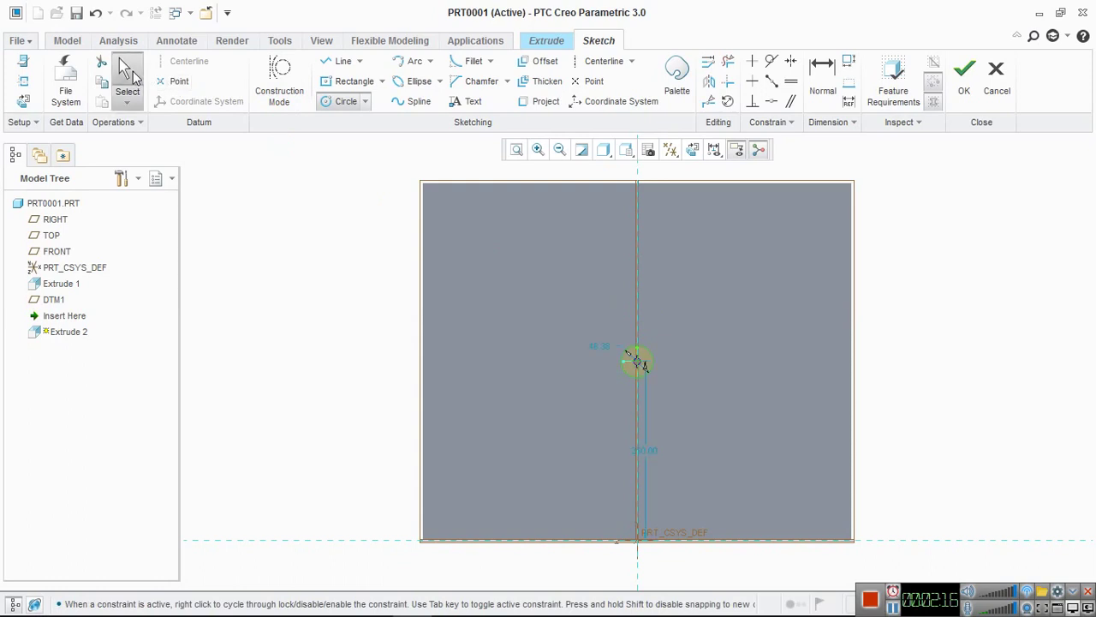
# - Set the circle's diameter to 40 and finish the sketch
pyautogui.doubleClick(600, 347)
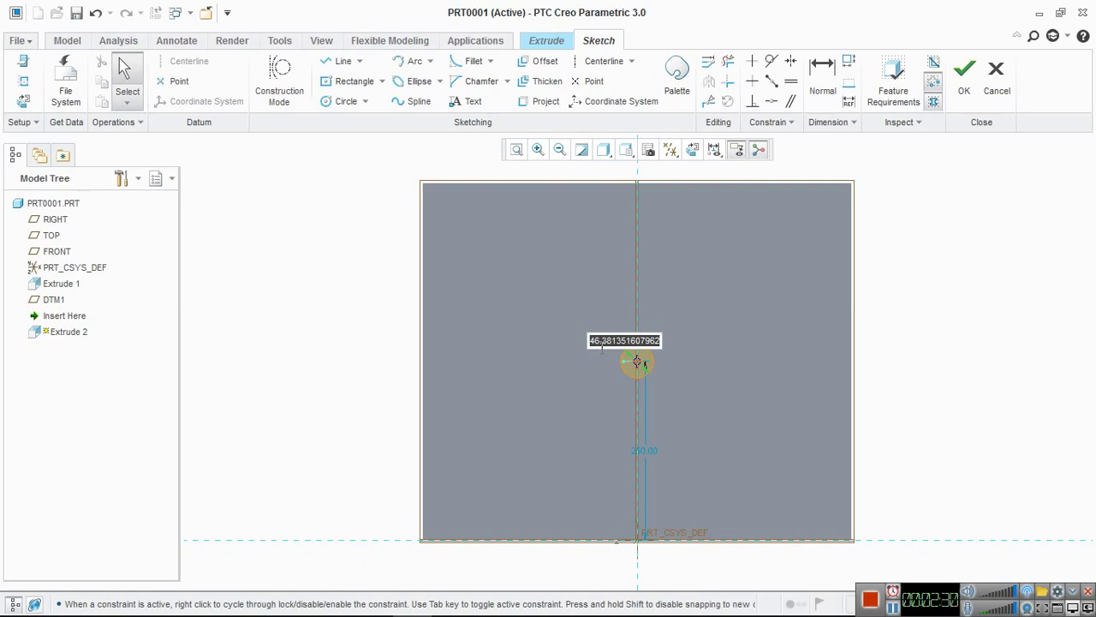
pyautogui.write('40')
pyautogui.press('Return')
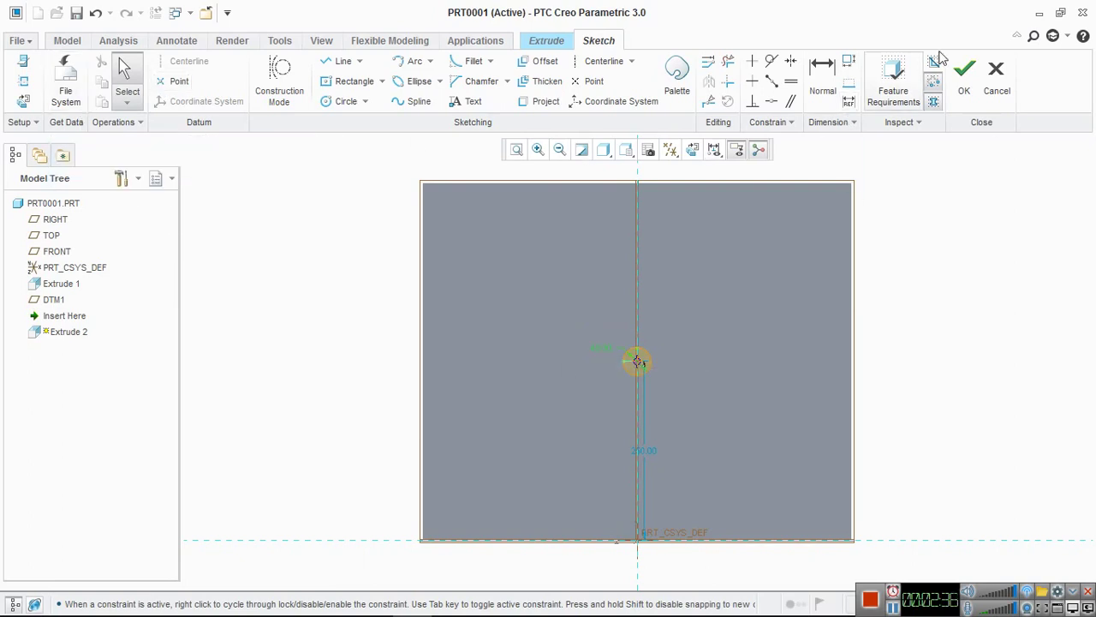
pyautogui.click(966, 78)
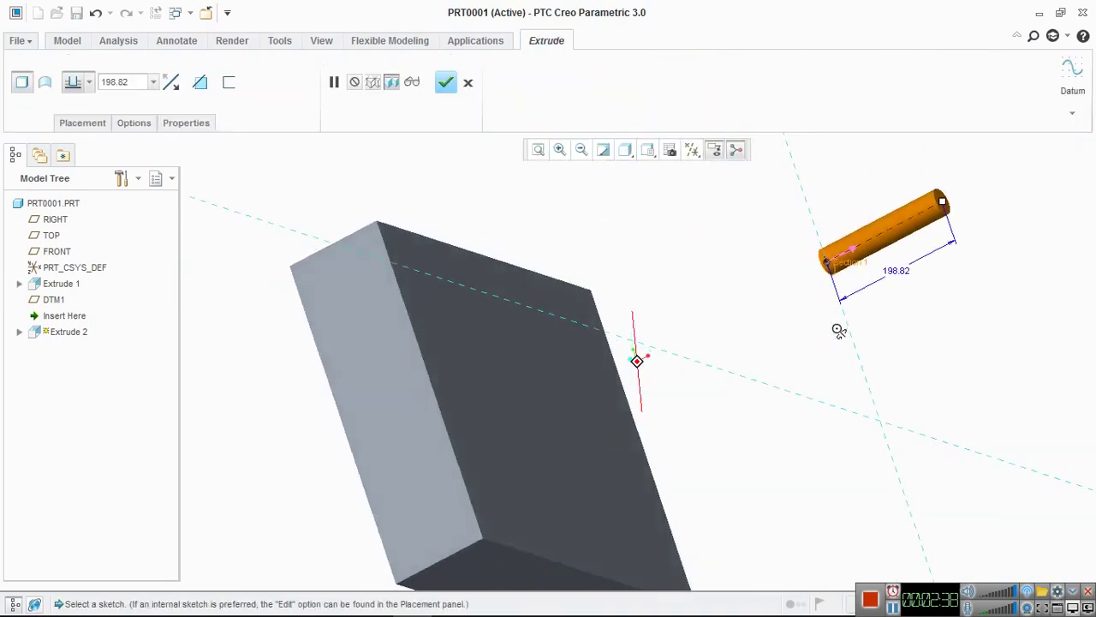
# - Extrude the circle symmetrically to a depth of 100 and complete the cylinder
pyautogui.click(154, 82)
pyautogui.click(90, 82)
pyautogui.click(90, 82)
pyautogui.click(75, 128)
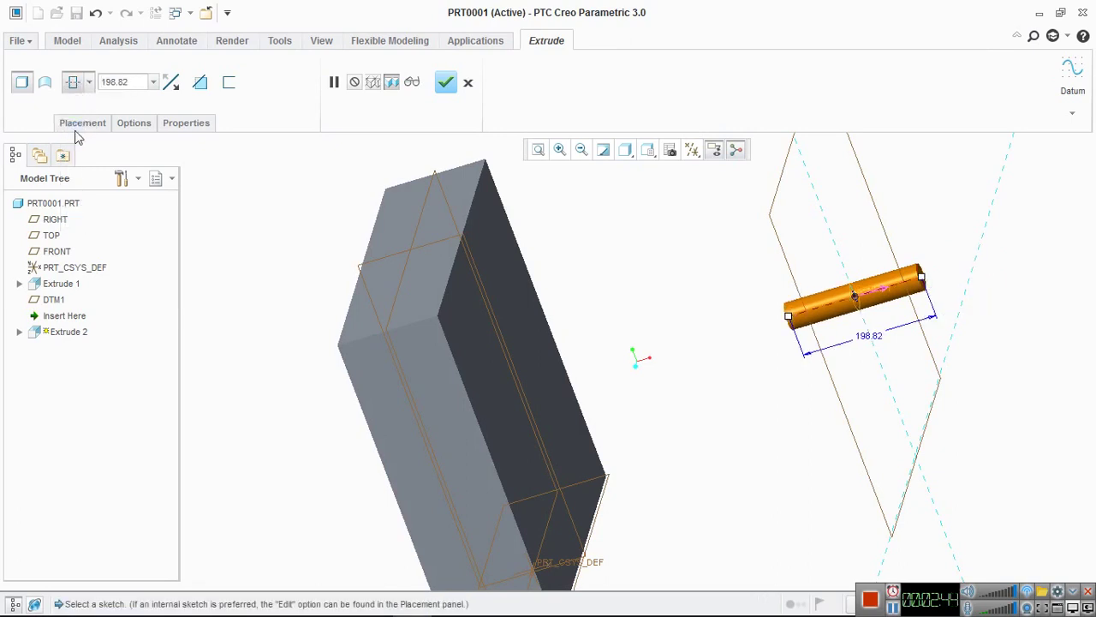
pyautogui.doubleClick(874, 337)
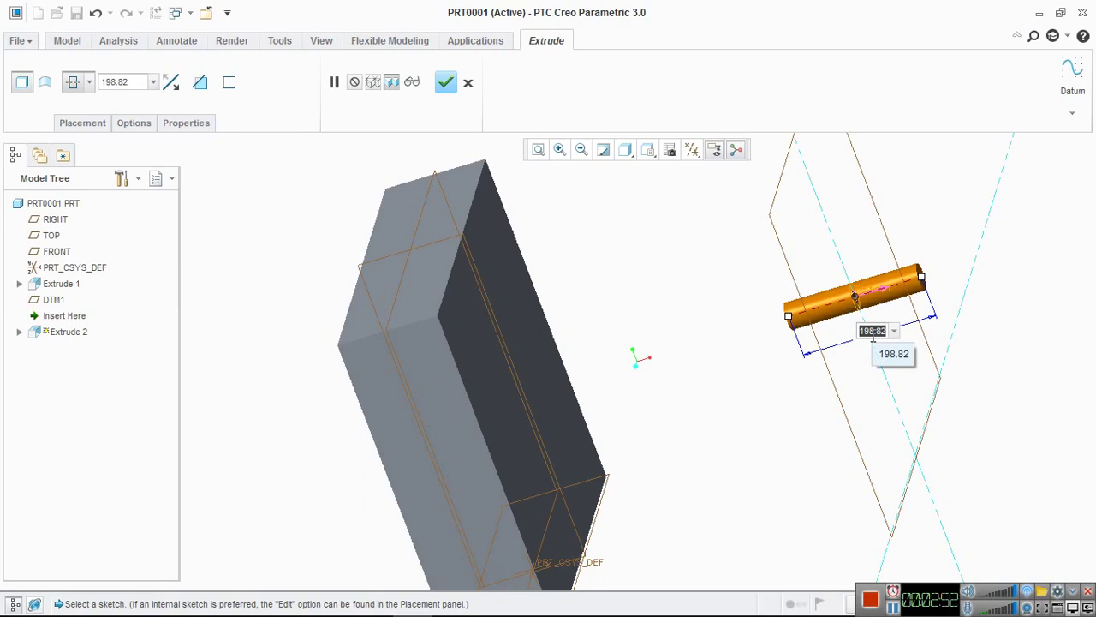
pyautogui.write('100')
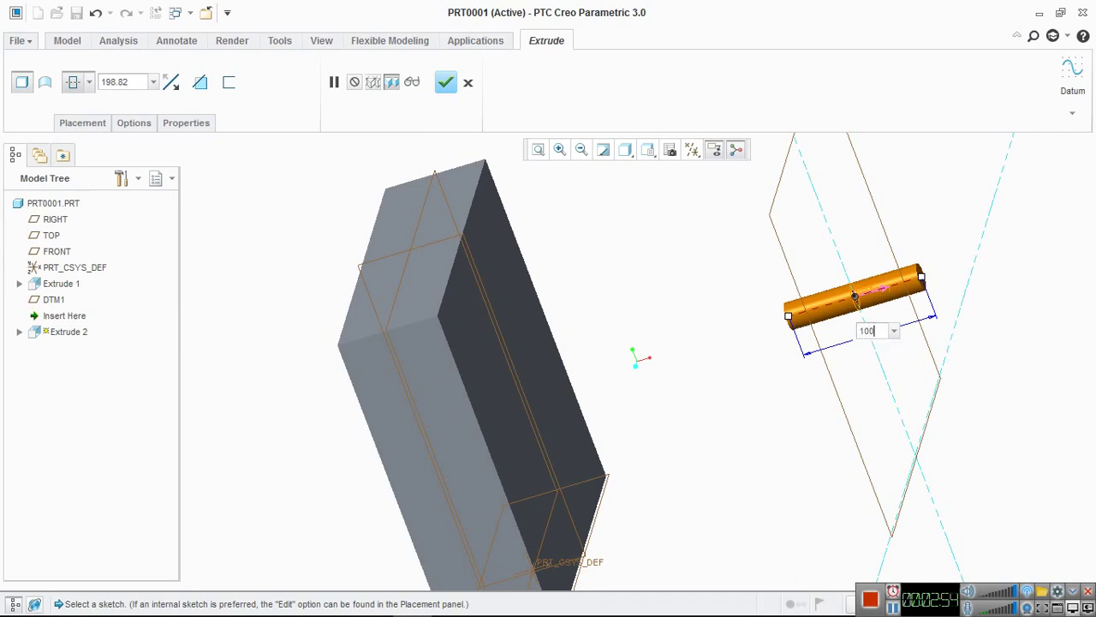
pyautogui.press('Return')
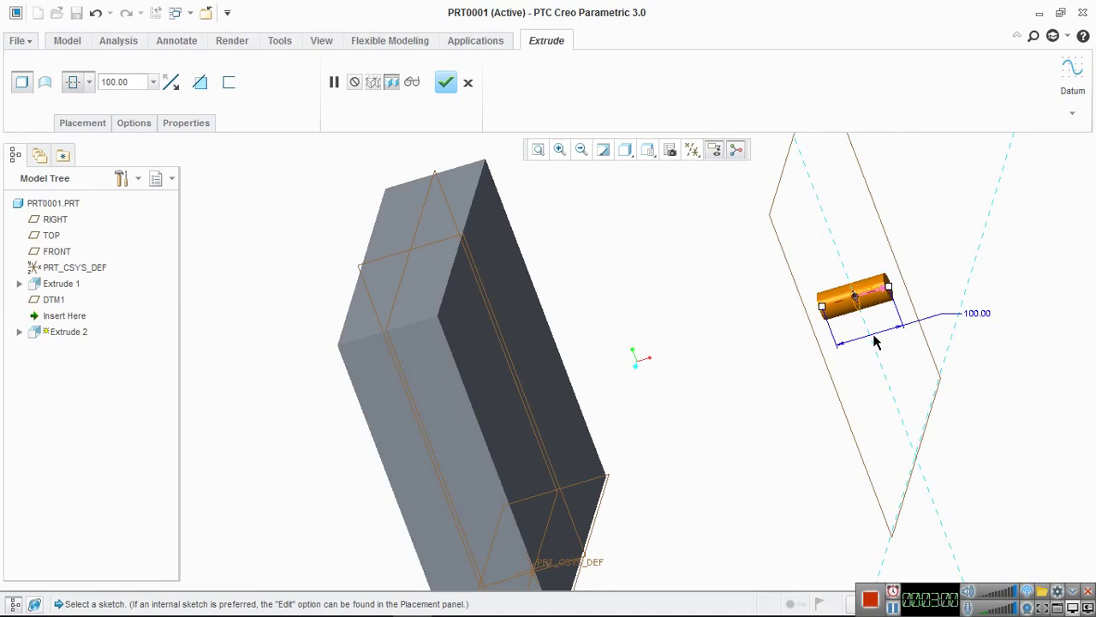
pyautogui.middleClick(895, 521)
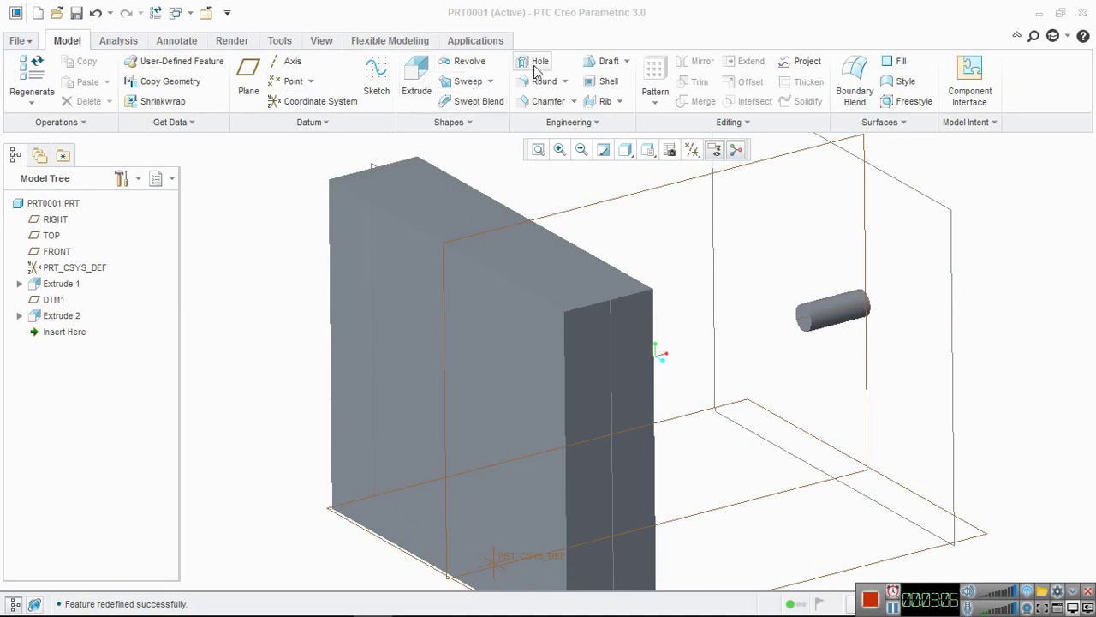
# - Round the cylinder's end edge with the default 12.50 radius
pyautogui.click(550, 87)
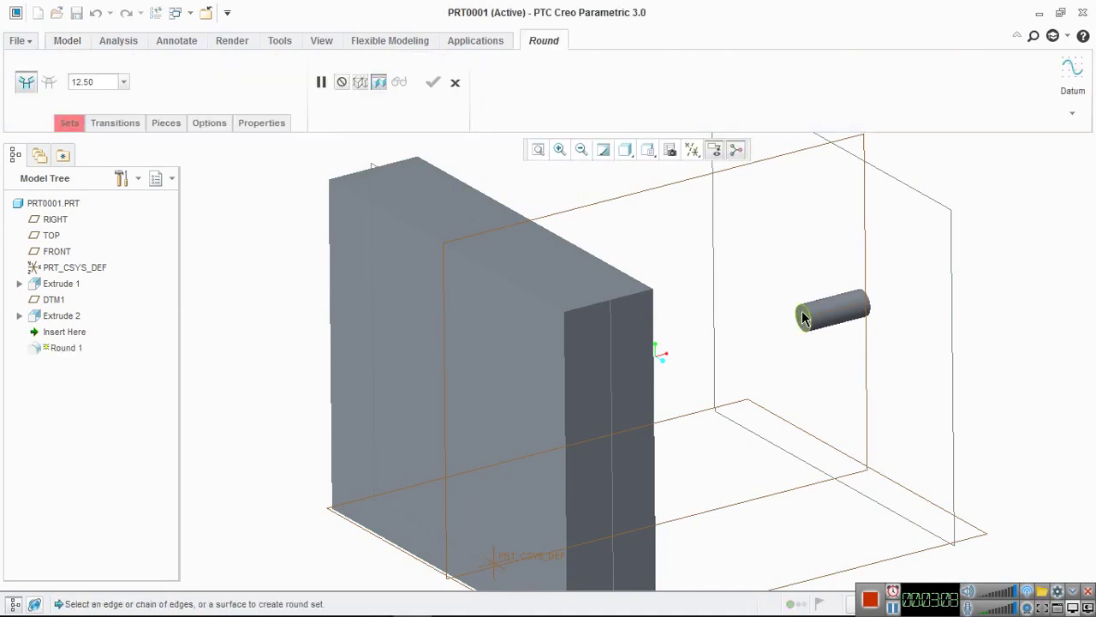
pyautogui.click(812, 318)
pyautogui.moveTo(819, 350)
pyautogui.mouseDown(button='middle')
pyautogui.moveTo(866, 372)
pyautogui.moveTo(900, 413)
pyautogui.moveTo(843, 454)
pyautogui.moveTo(797, 421)
pyautogui.moveTo(797, 394)
pyautogui.moveTo(803, 403)
pyautogui.mouseUp(button='middle')
pyautogui.middleClick(843, 454)
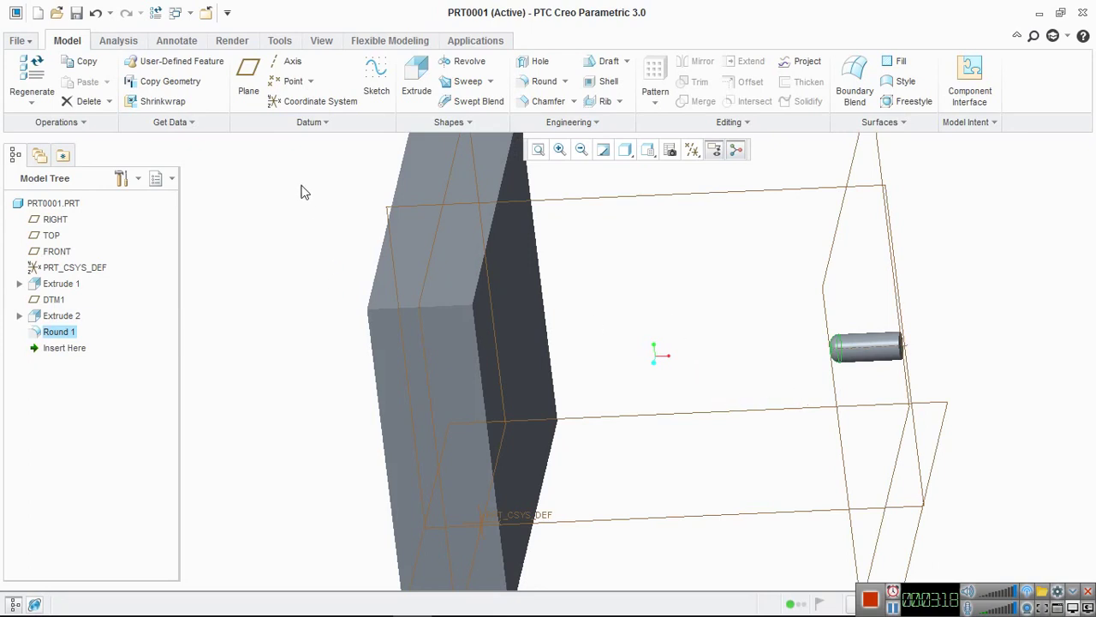
pyautogui.moveTo(575, 277)
pyautogui.mouseDown(button='middle')
pyautogui.moveTo(614, 288)
pyautogui.moveTo(441, 220)
pyautogui.mouseUp(button='middle')
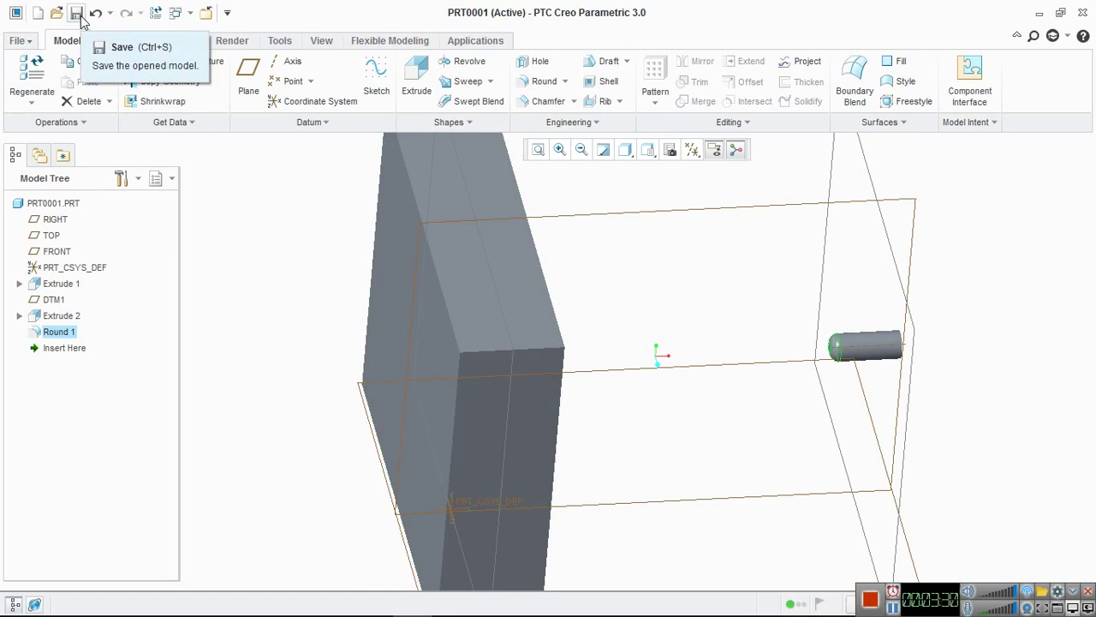
# - Save PRT0001 into the Desktop\Nx rec\CREO folder
pyautogui.click(79, 15)
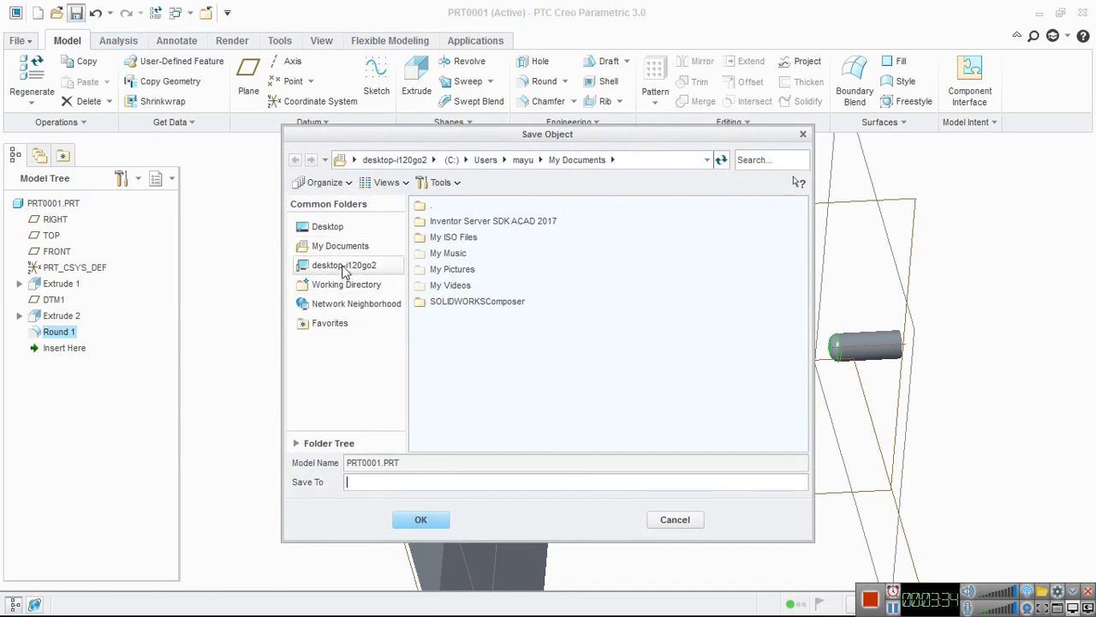
pyautogui.click(347, 226)
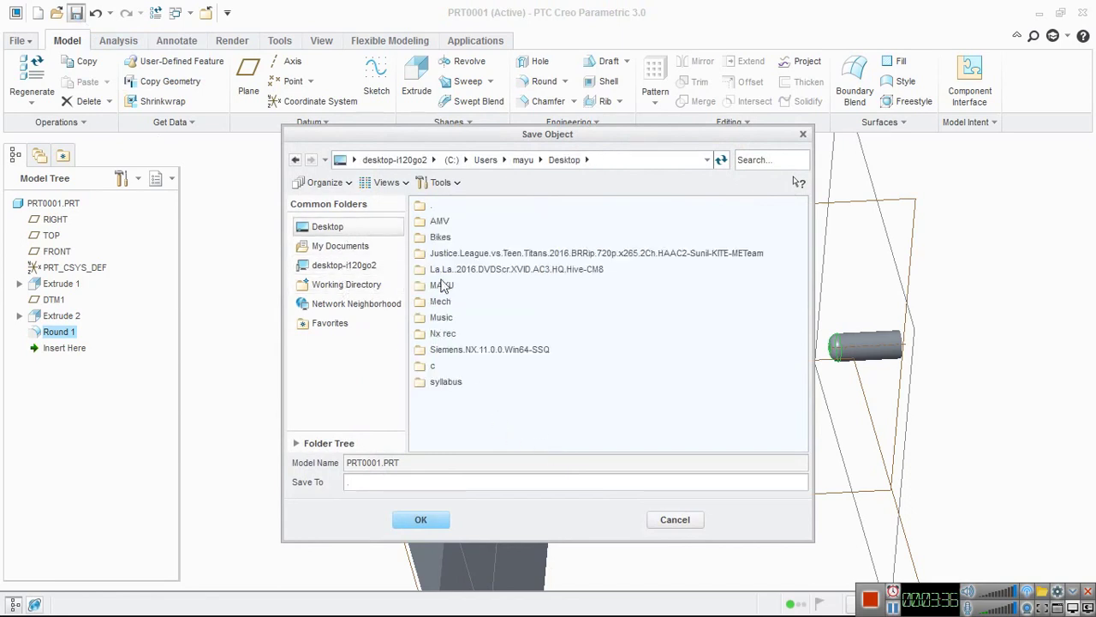
pyautogui.doubleClick(444, 333)
pyautogui.doubleClick(439, 239)
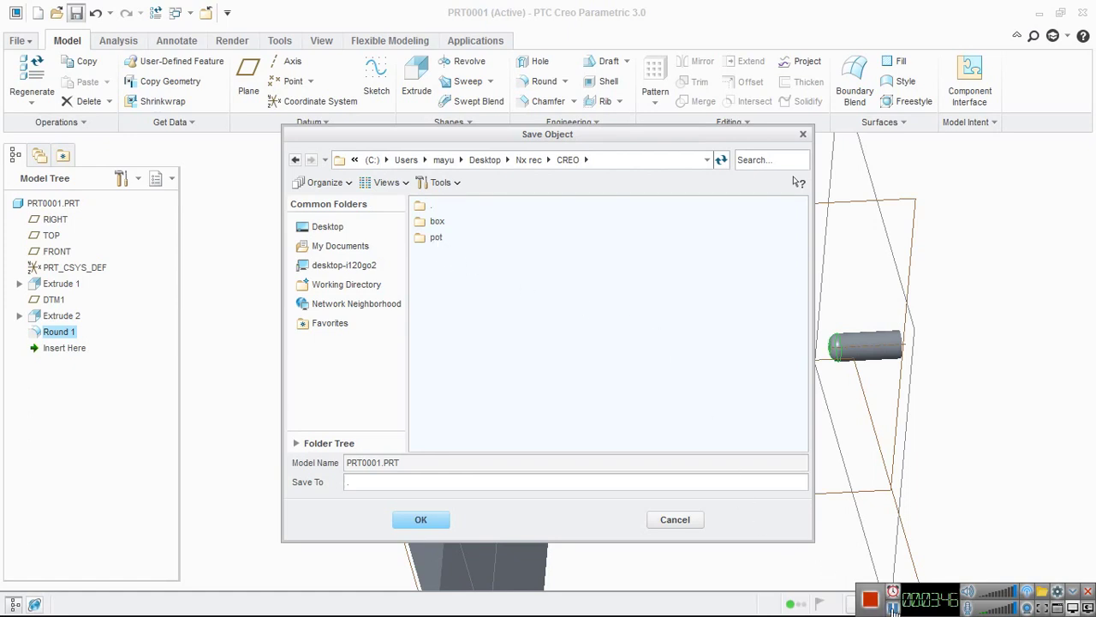
pyautogui.press('Return')
pyautogui.click(18, 41)
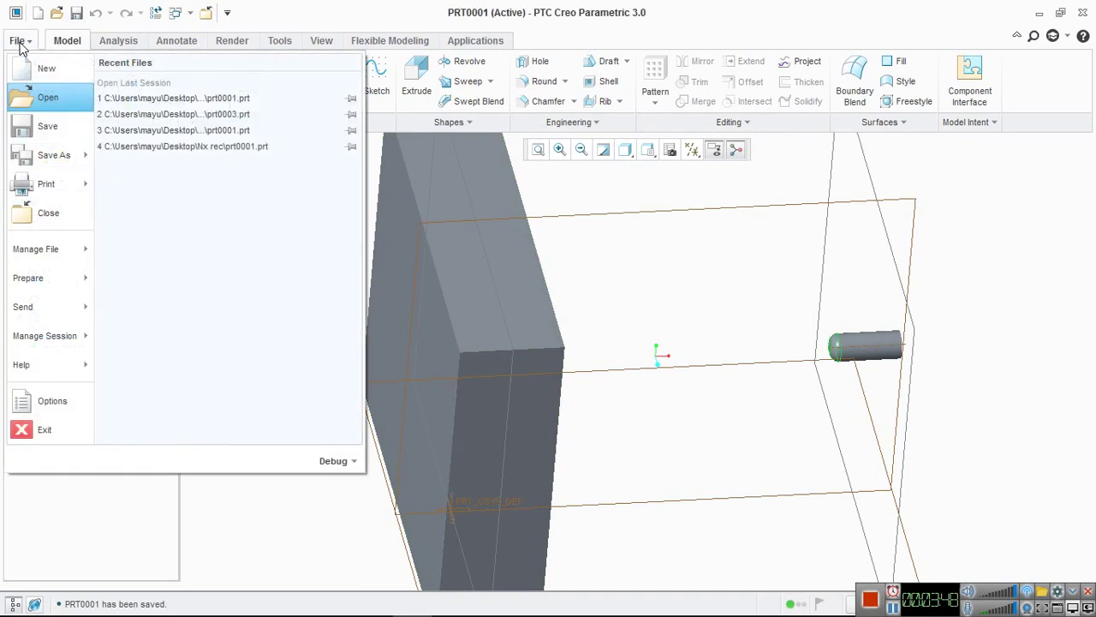
# - Save a copy of the part as solids-only IGES file prt0001.igs
pyautogui.moveTo(53, 155)
pyautogui.click(189, 86)
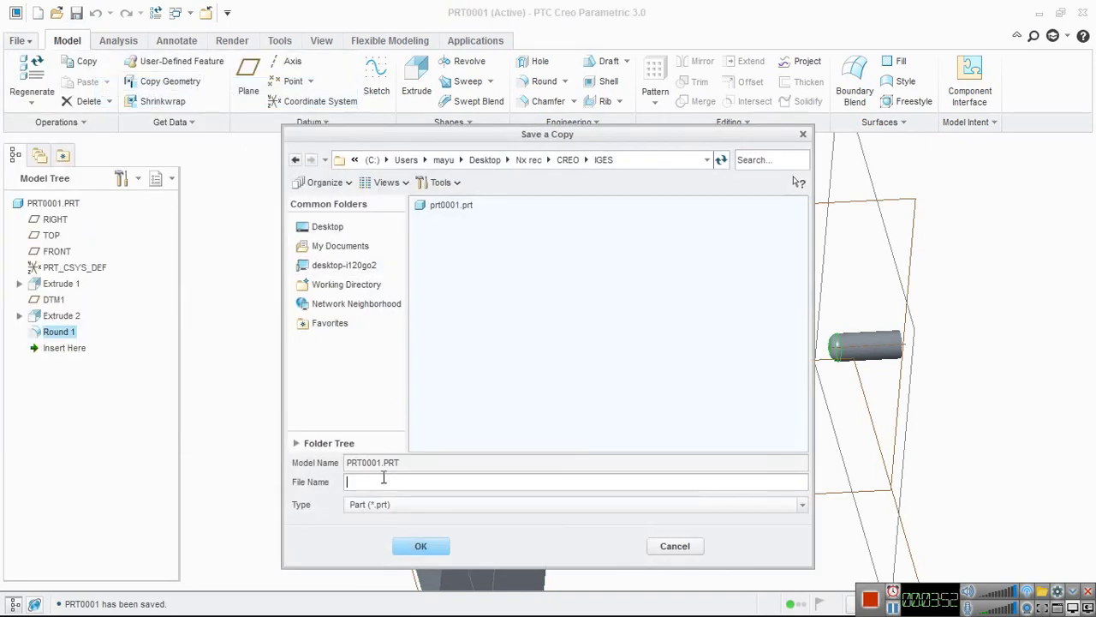
pyautogui.click(383, 503)
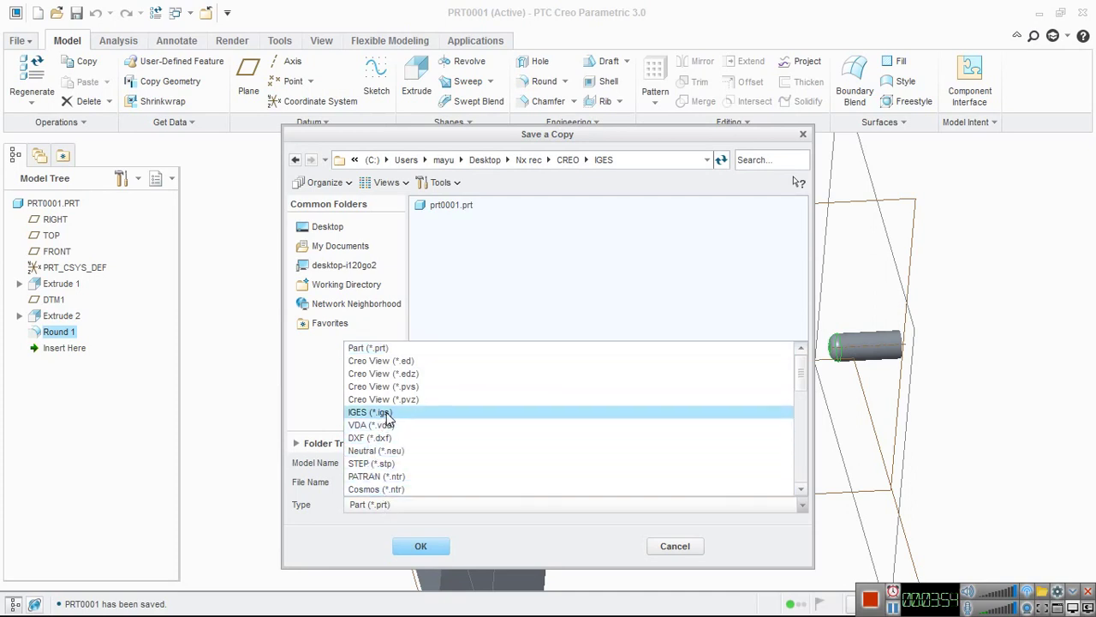
pyautogui.click(356, 412)
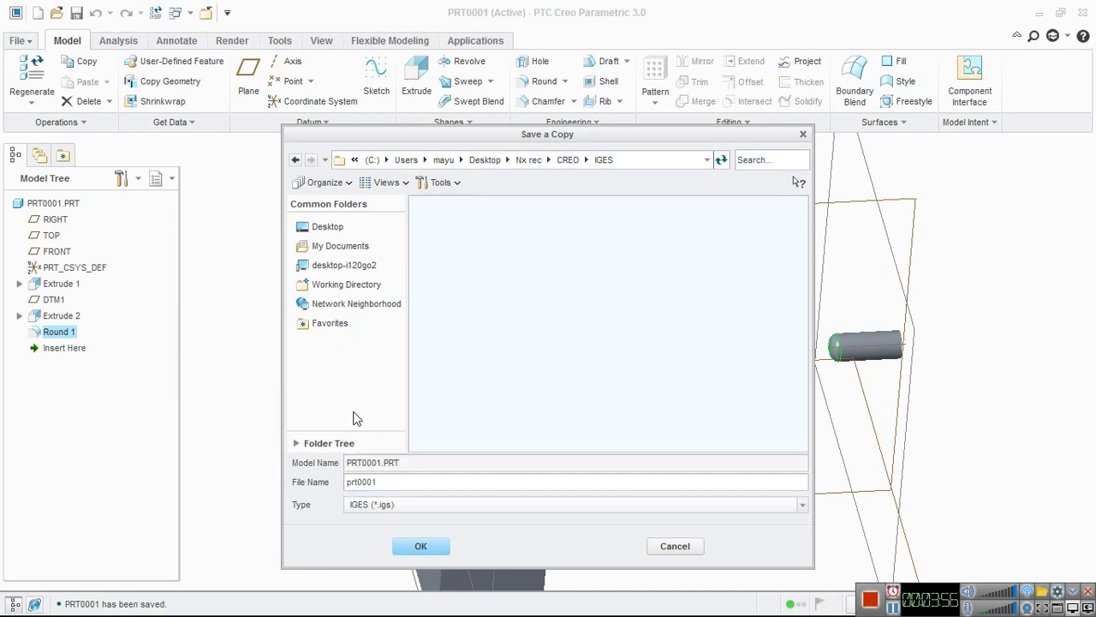
pyautogui.click(421, 546)
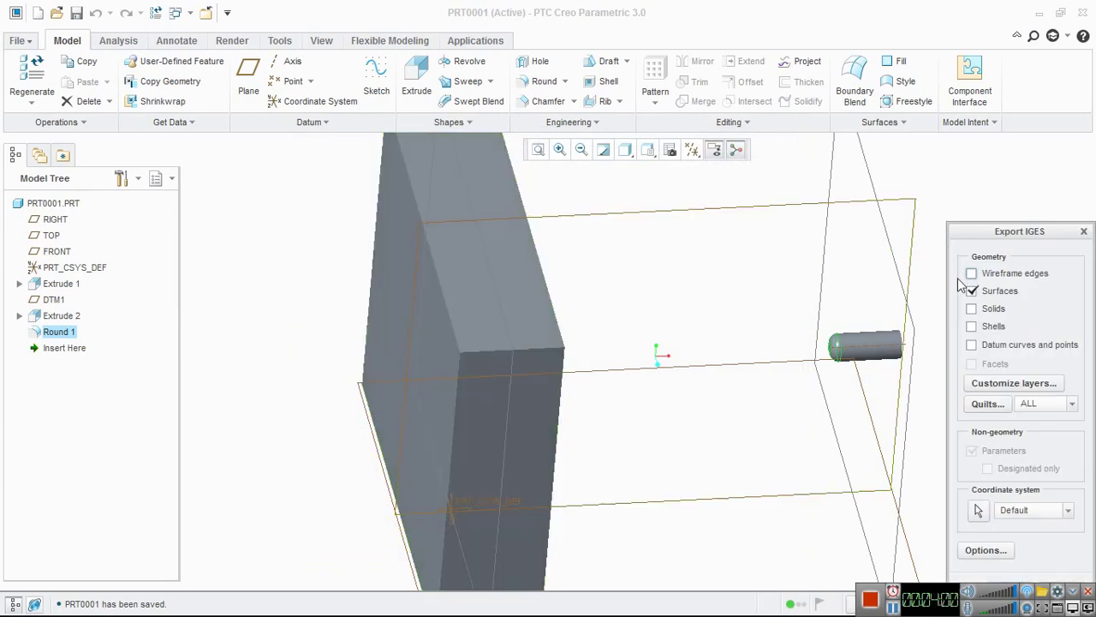
pyautogui.click(984, 311)
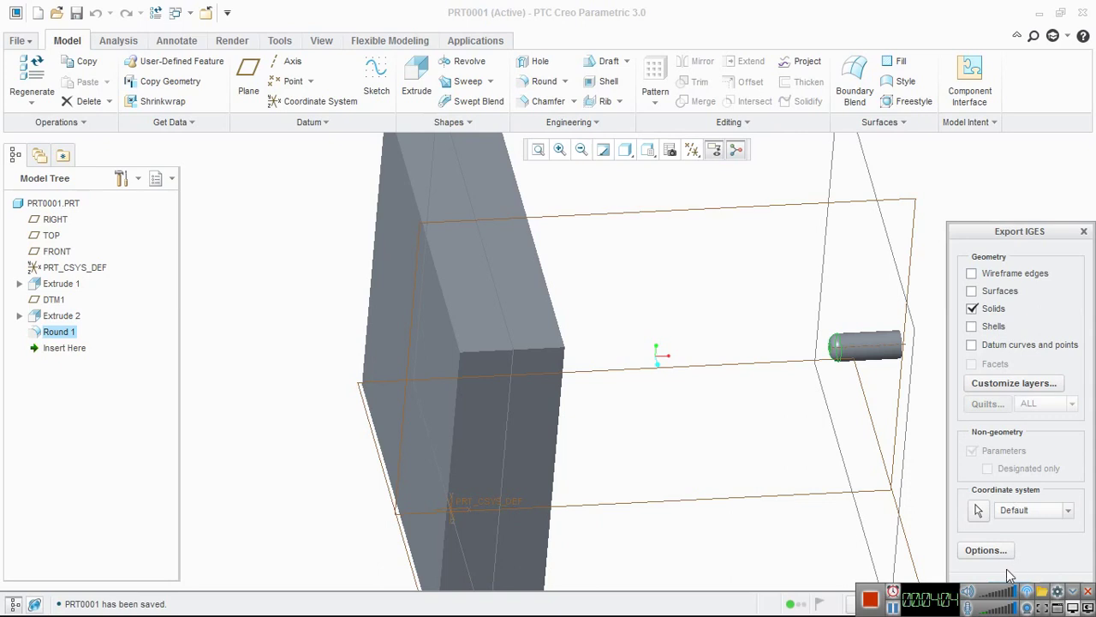
pyautogui.moveTo(995, 232); pyautogui.dragTo(952, 78)
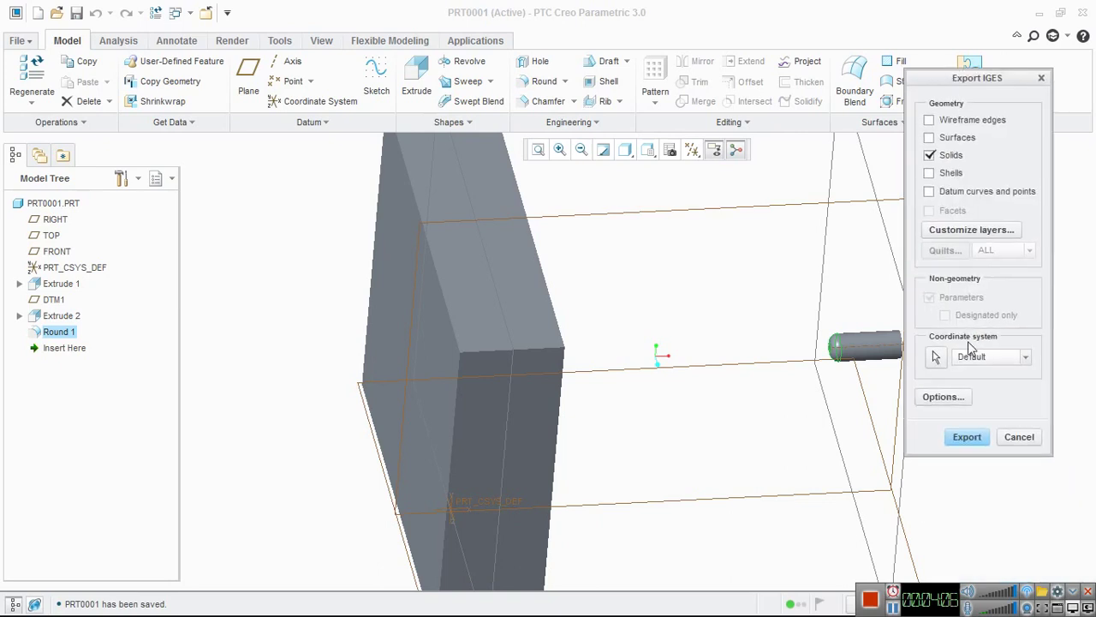
pyautogui.click(963, 438)
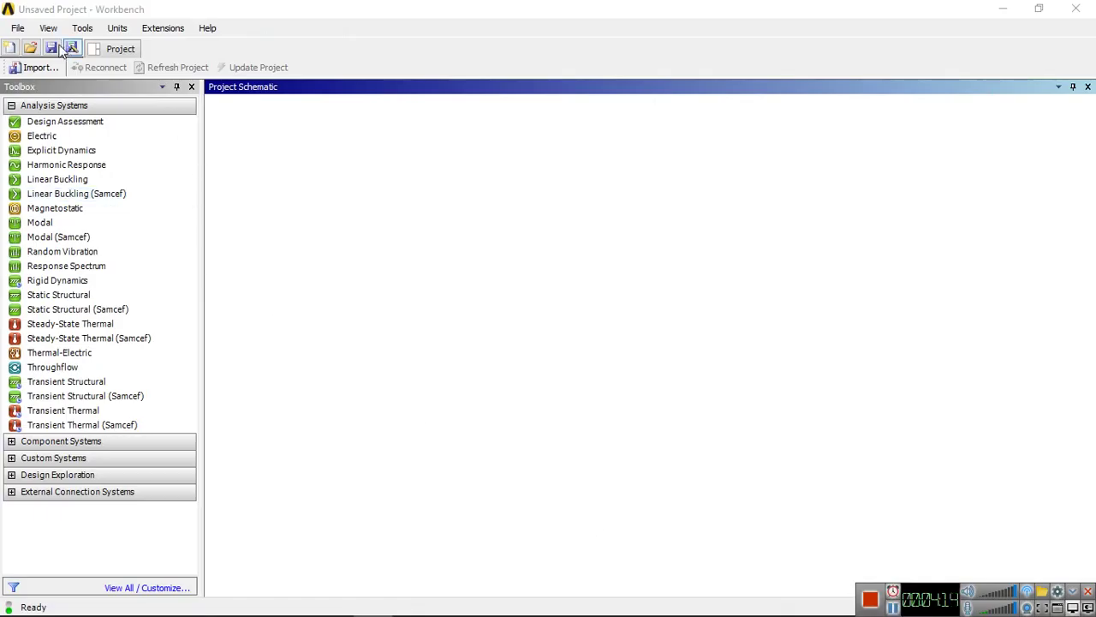
# - Switch the Workbench unit system to Metric (tonne,mm,s,°C,mA,N,mV)
pyautogui.click(17, 27)
pyautogui.click(17, 28)
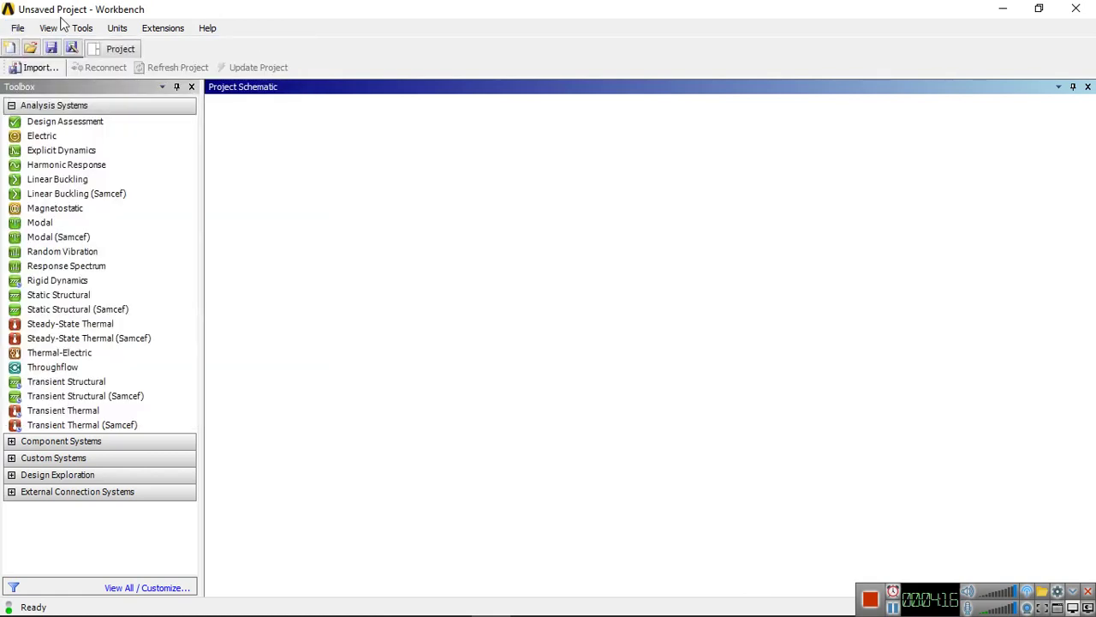
pyautogui.click(116, 27)
pyautogui.click(254, 12)
pyautogui.click(117, 27)
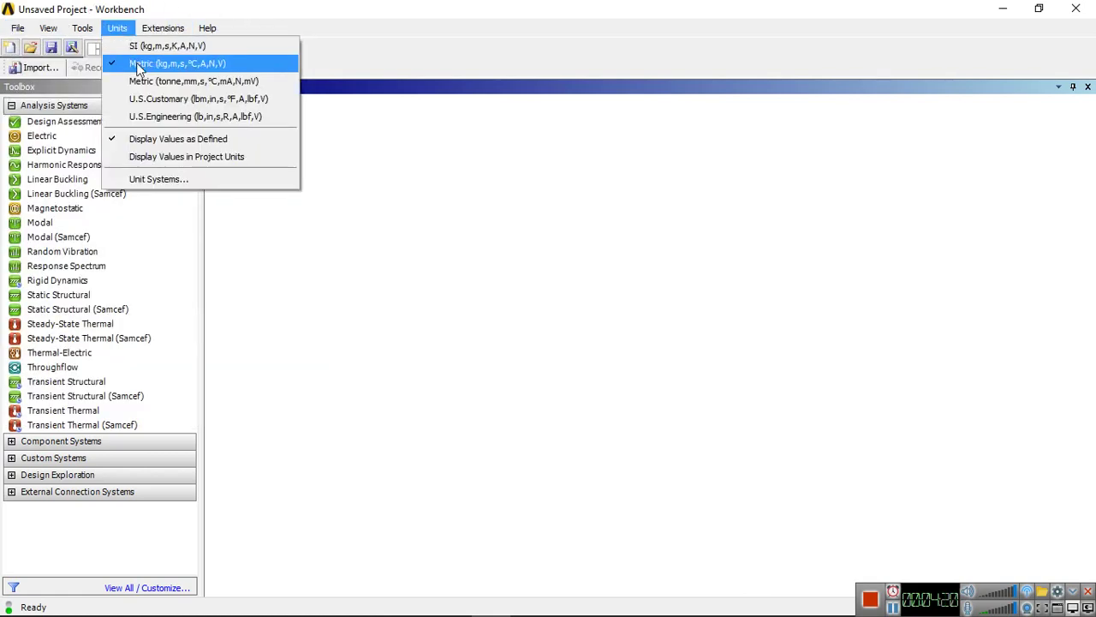
pyautogui.click(137, 63)
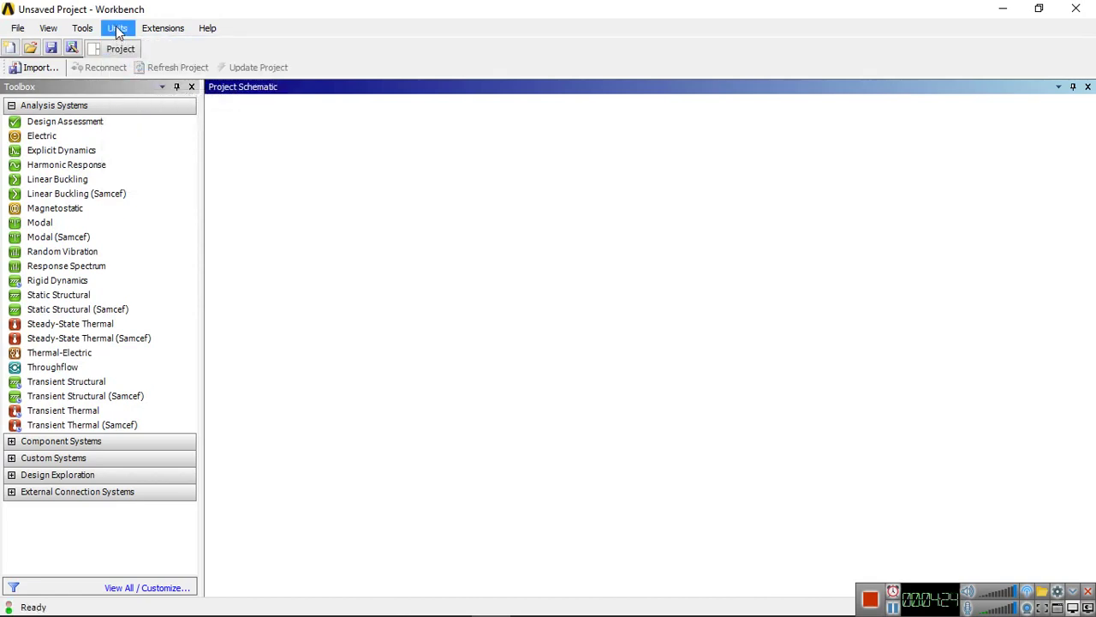
pyautogui.click(118, 28)
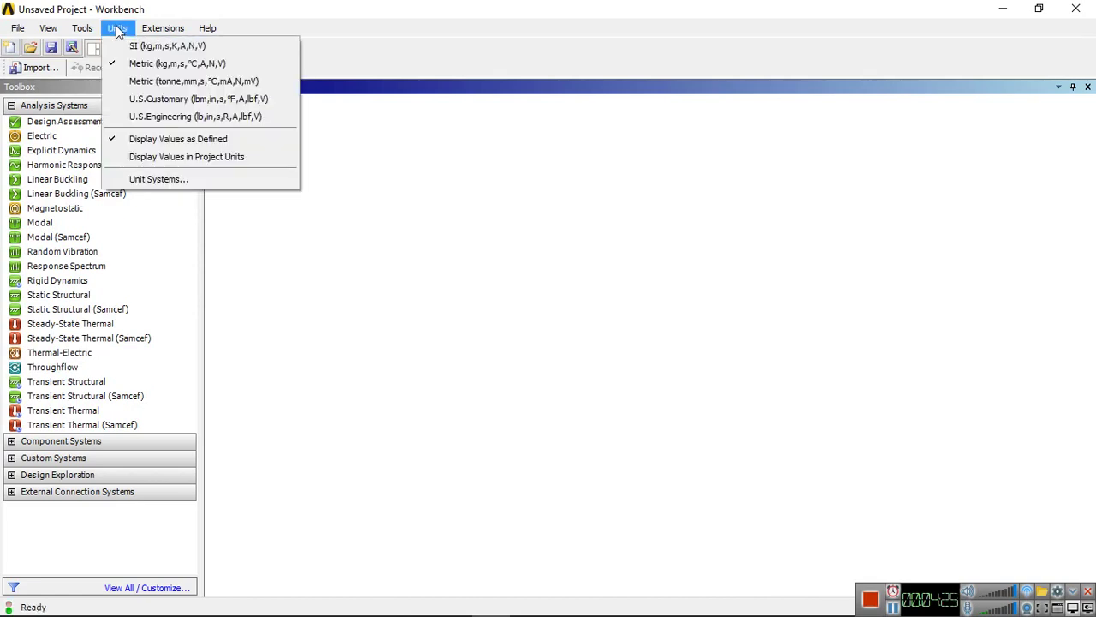
pyautogui.click(145, 82)
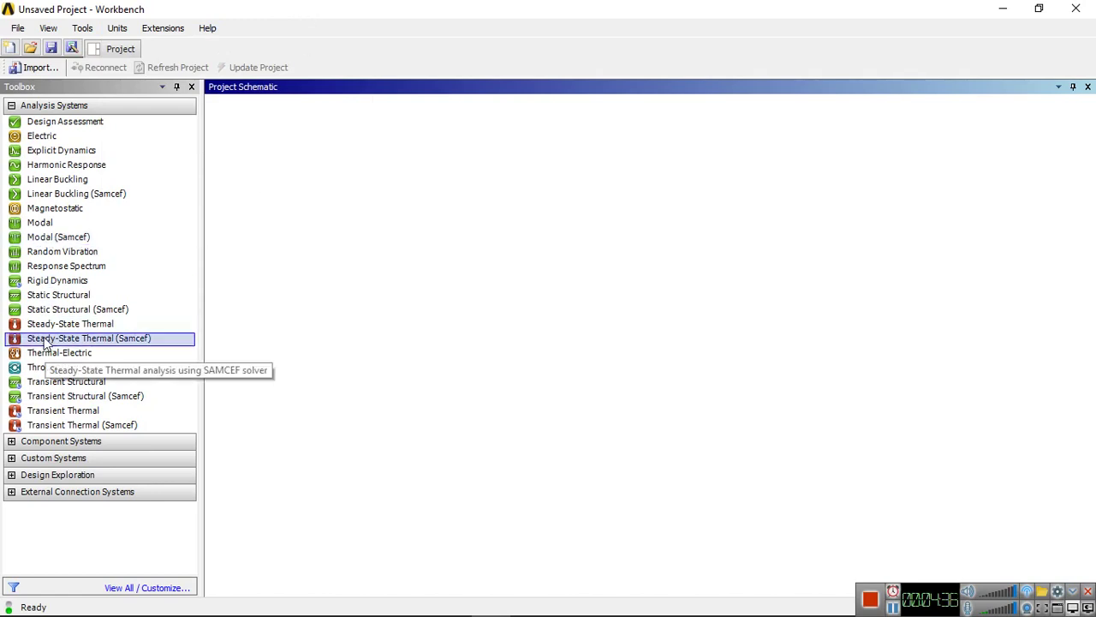
# - Add a standalone Explicit Dynamics system and open its Engineering Data for editing
pyautogui.moveTo(77, 157)
pyautogui.mouseDown()
pyautogui.moveTo(308, 185)
pyautogui.moveTo(306, 174)
pyautogui.mouseUp()
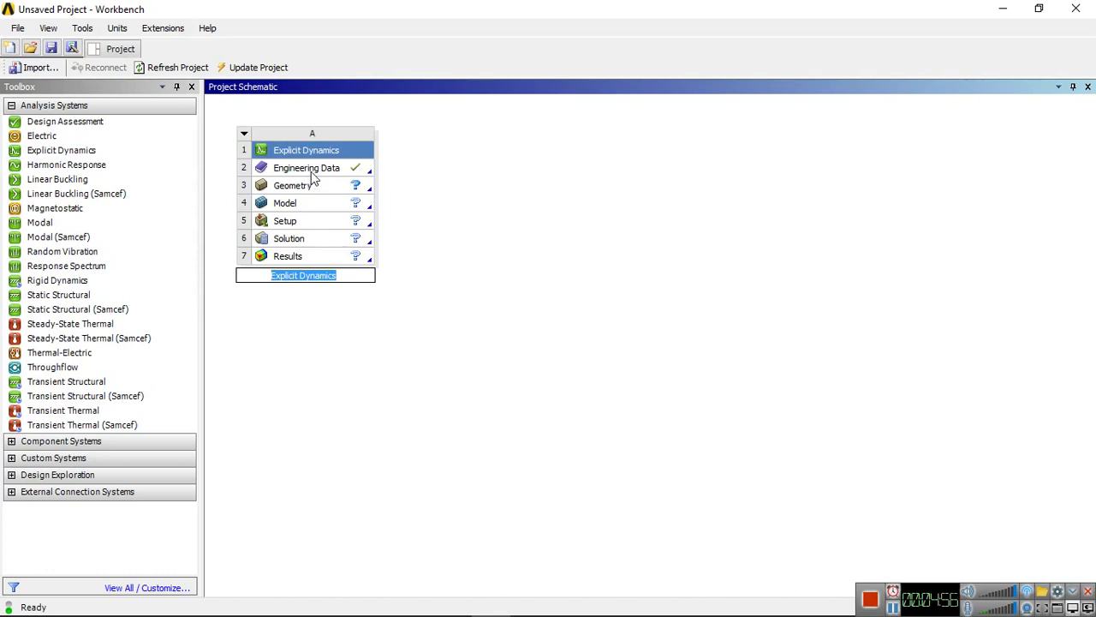
pyautogui.click(314, 173)
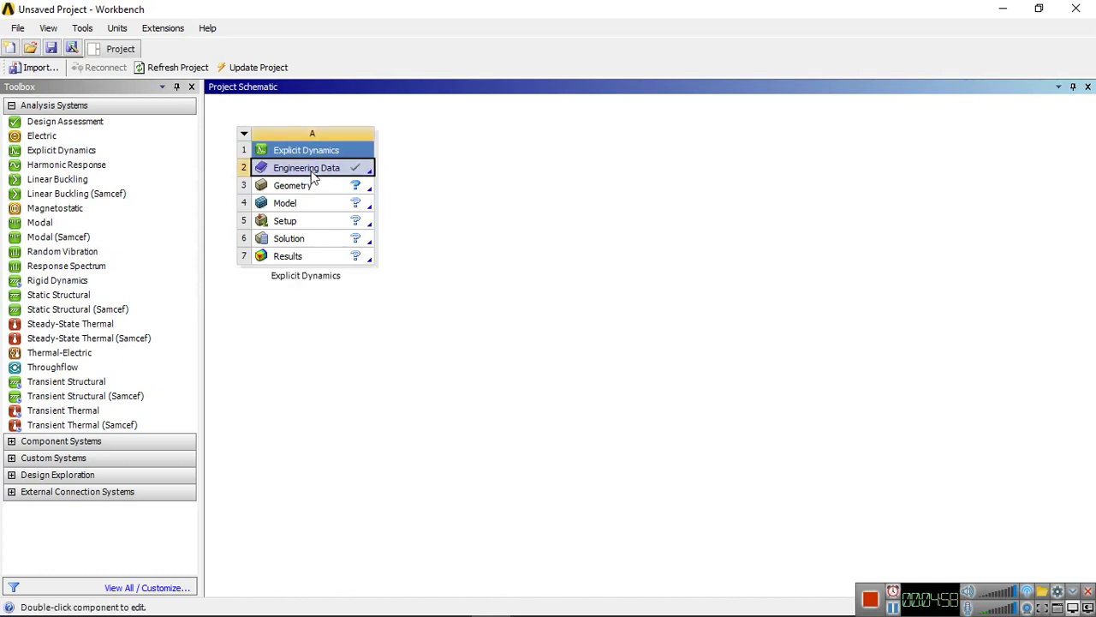
pyautogui.rightClick(313, 174)
pyautogui.click(333, 182)
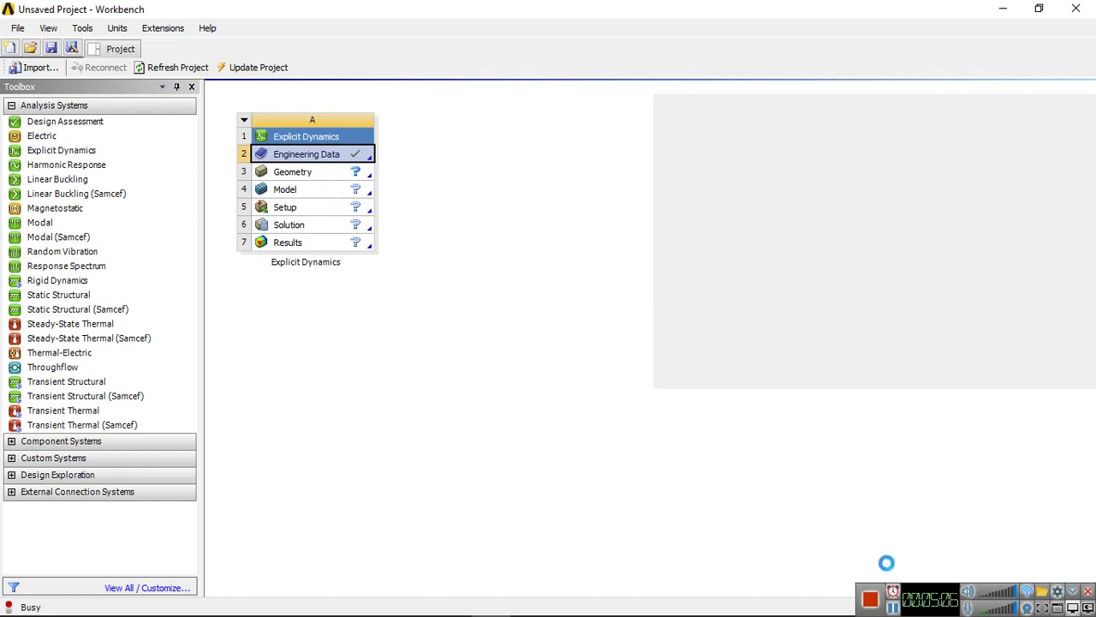
# - Browse the General Materials library in Engineering Data Sources
pyautogui.click(893, 606)
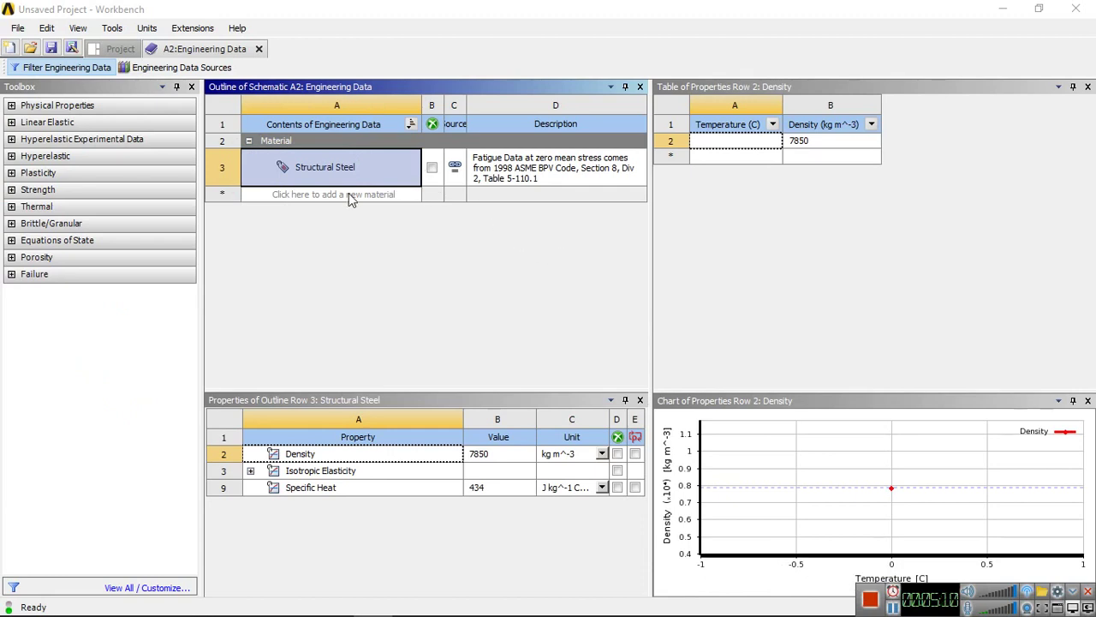
pyautogui.click(203, 72)
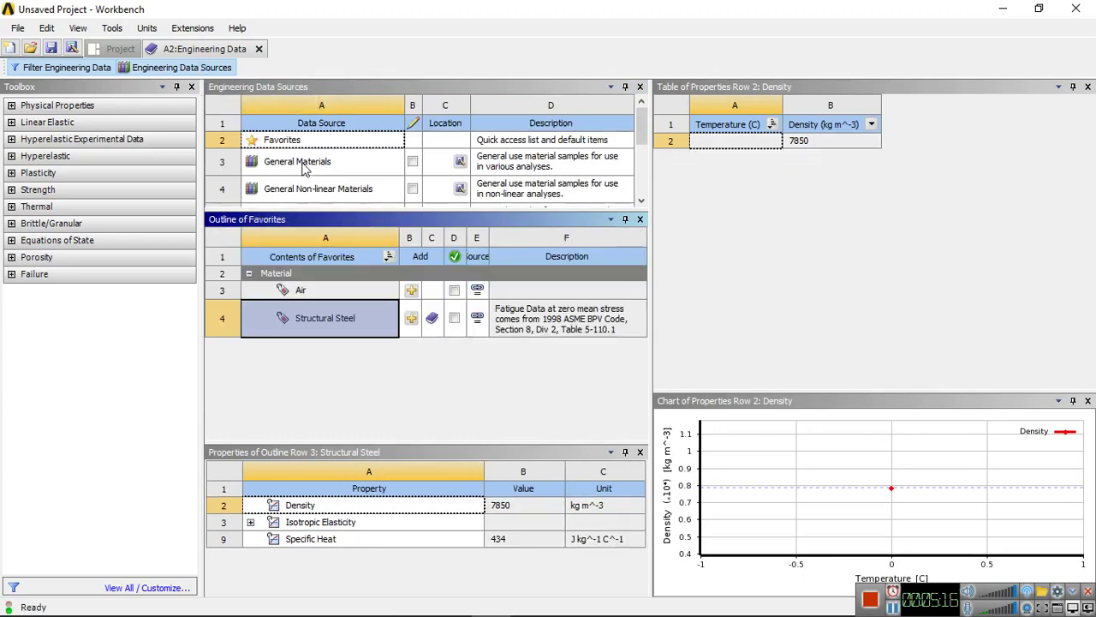
pyautogui.click(300, 162)
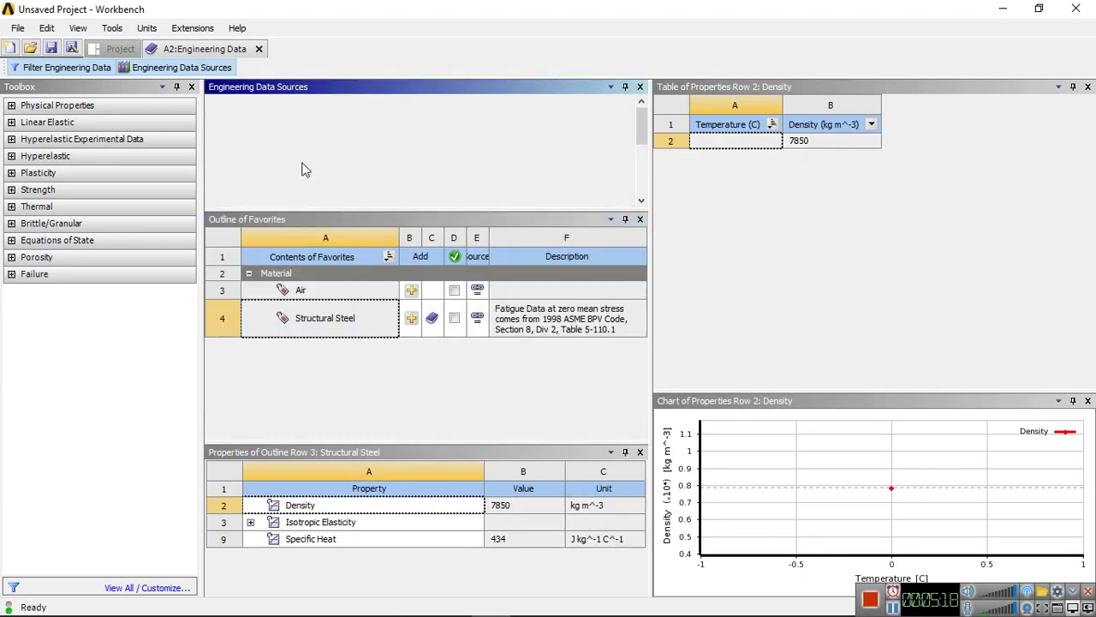
pyautogui.click(300, 167)
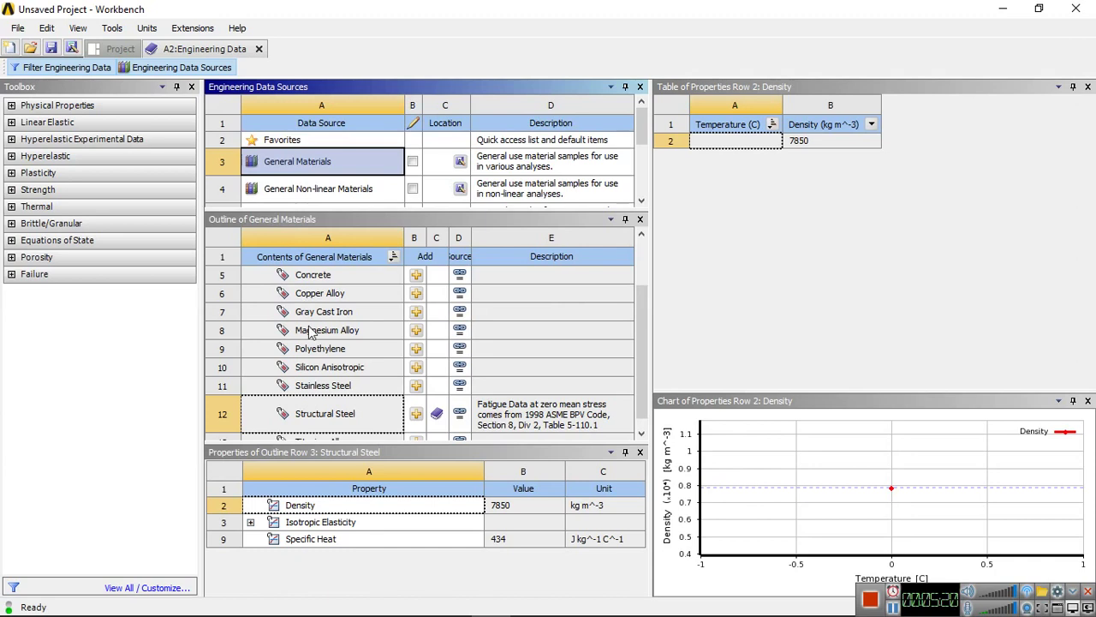
# - Add Concrete, Magnesium Alloy, Stainless Steel and Titanium Alloy, then return to the project schematic
pyautogui.click(416, 274)
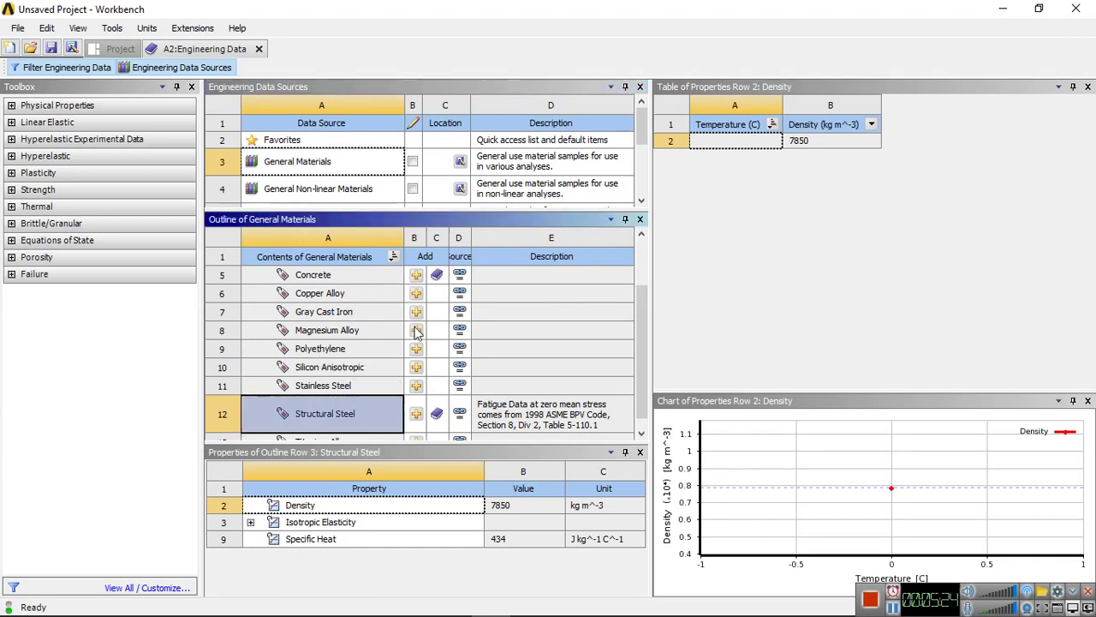
pyautogui.click(416, 367)
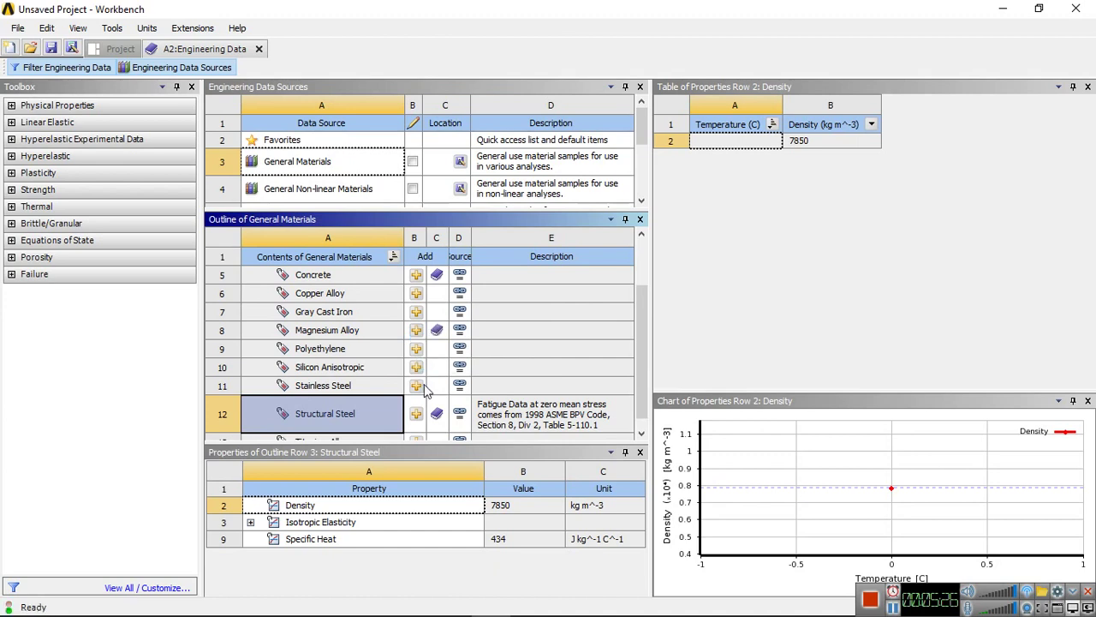
pyautogui.click(416, 385)
pyautogui.scroll(-1, 580, 360)
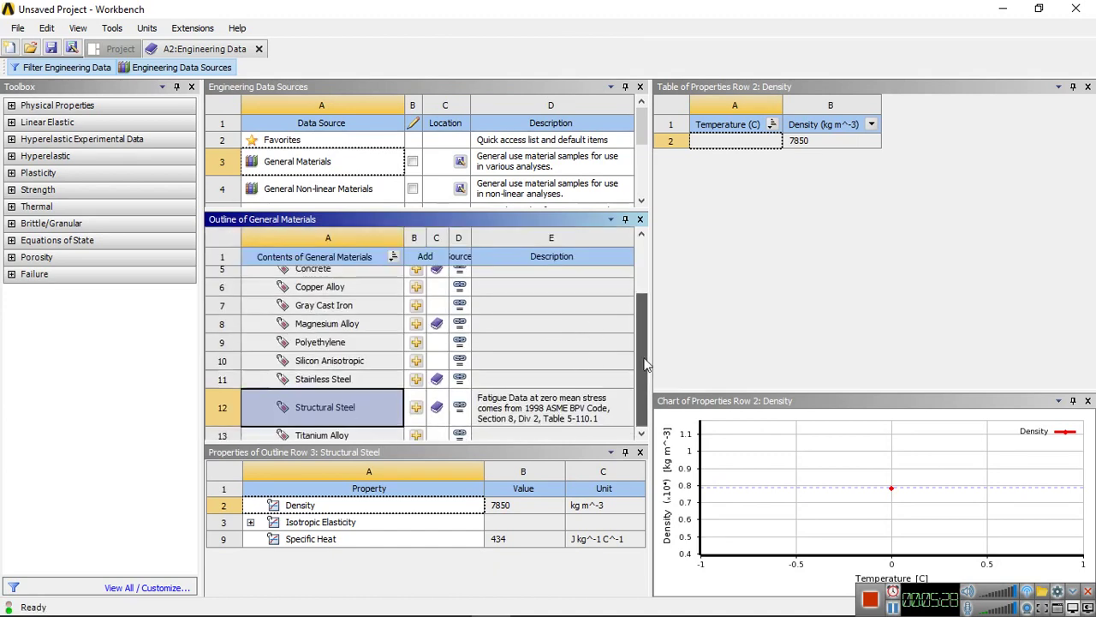
pyautogui.click(416, 429)
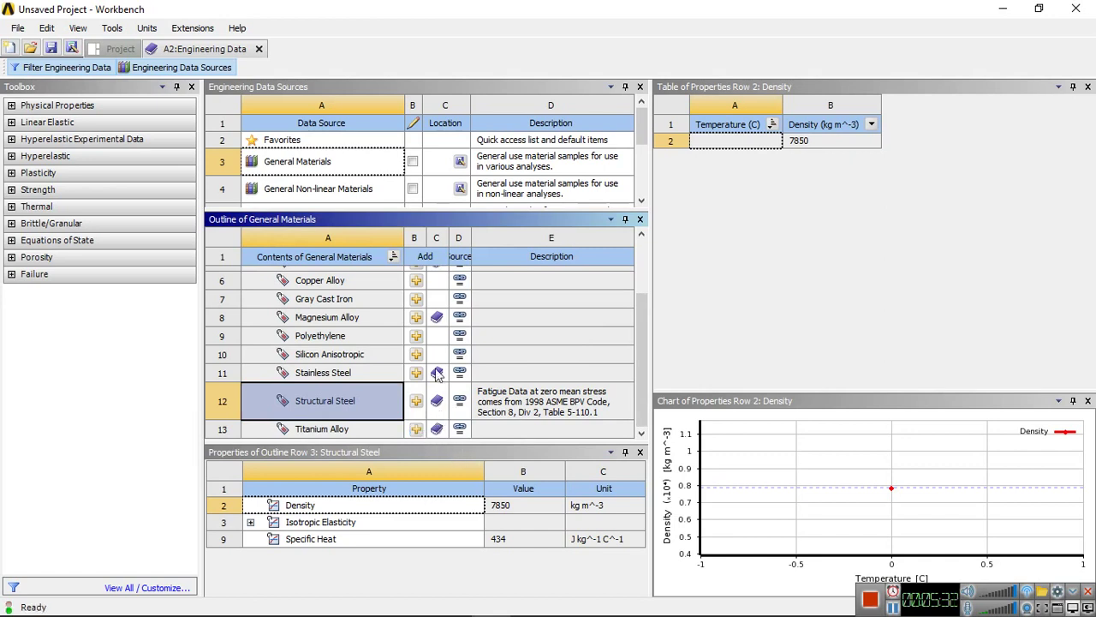
pyautogui.click(260, 49)
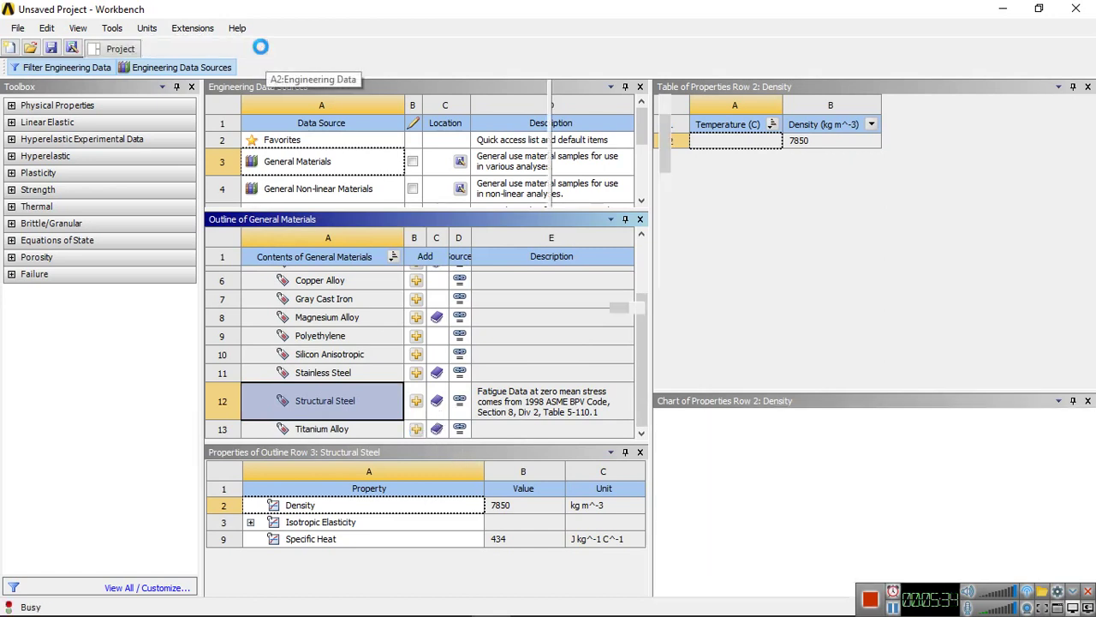
pyautogui.click(291, 187)
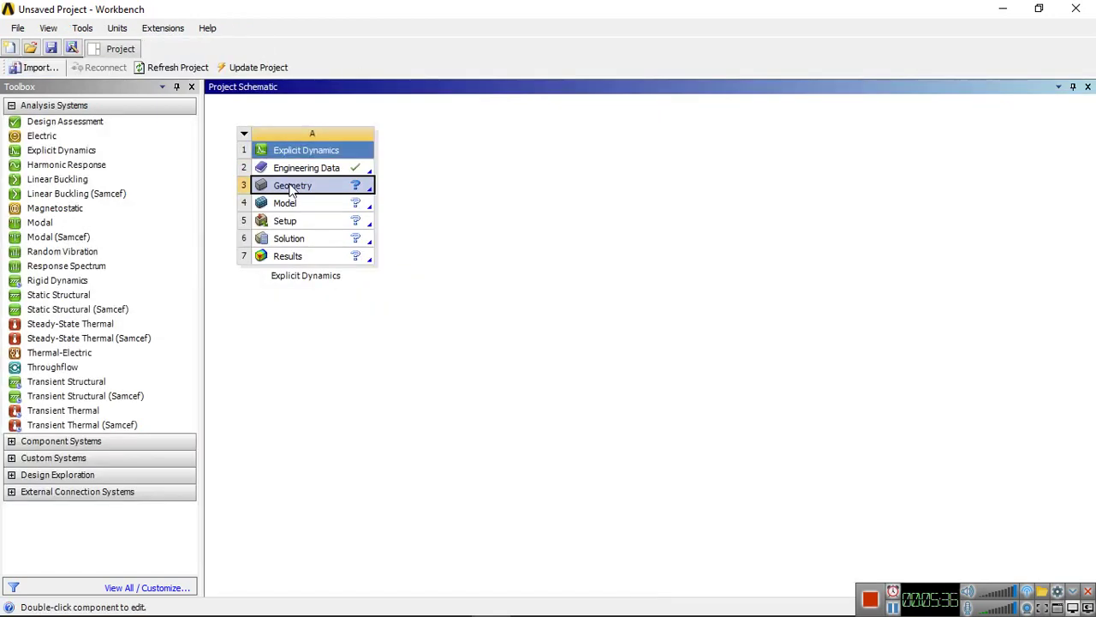
# - Import prt0001.igs from the CREO > IGES folder as the system's geometry
pyautogui.rightClick(291, 190)
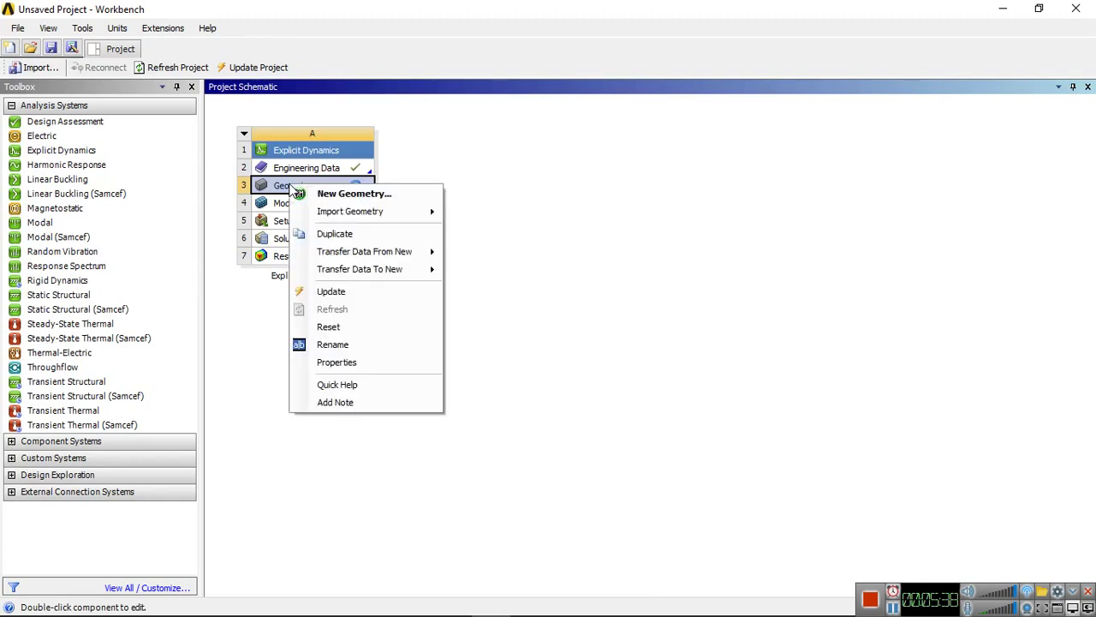
pyautogui.moveTo(350, 212)
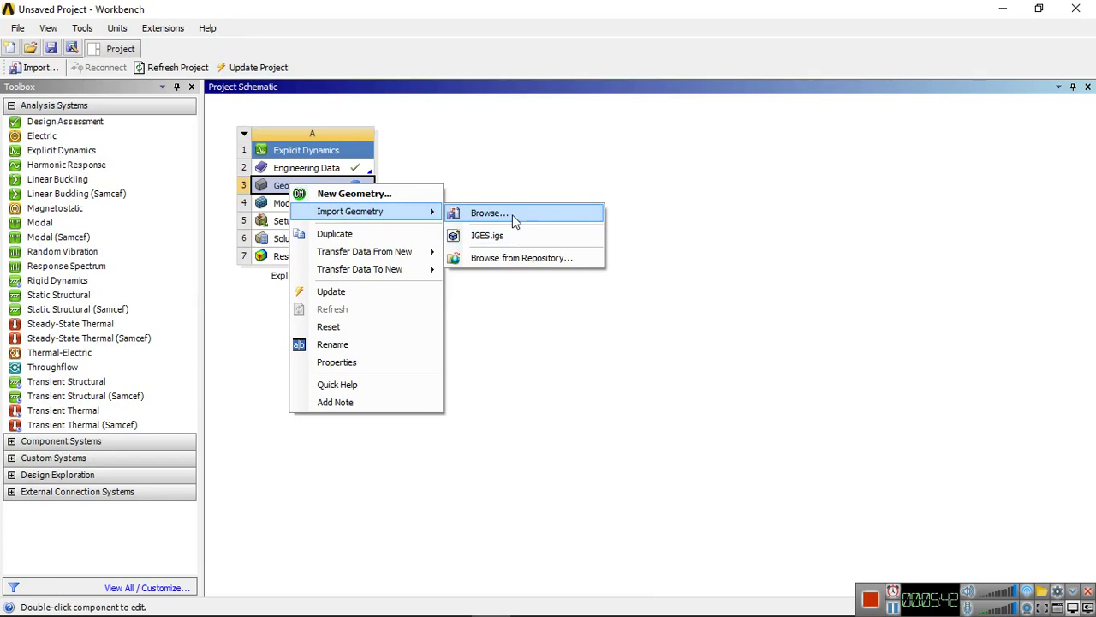
pyautogui.click(514, 221)
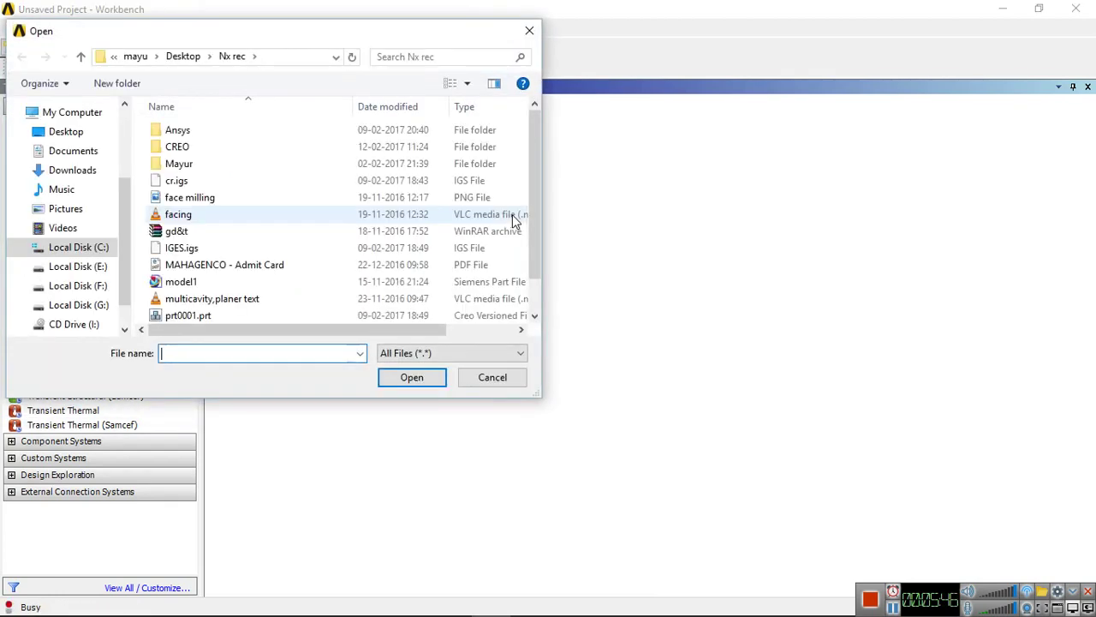
pyautogui.doubleClick(230, 150)
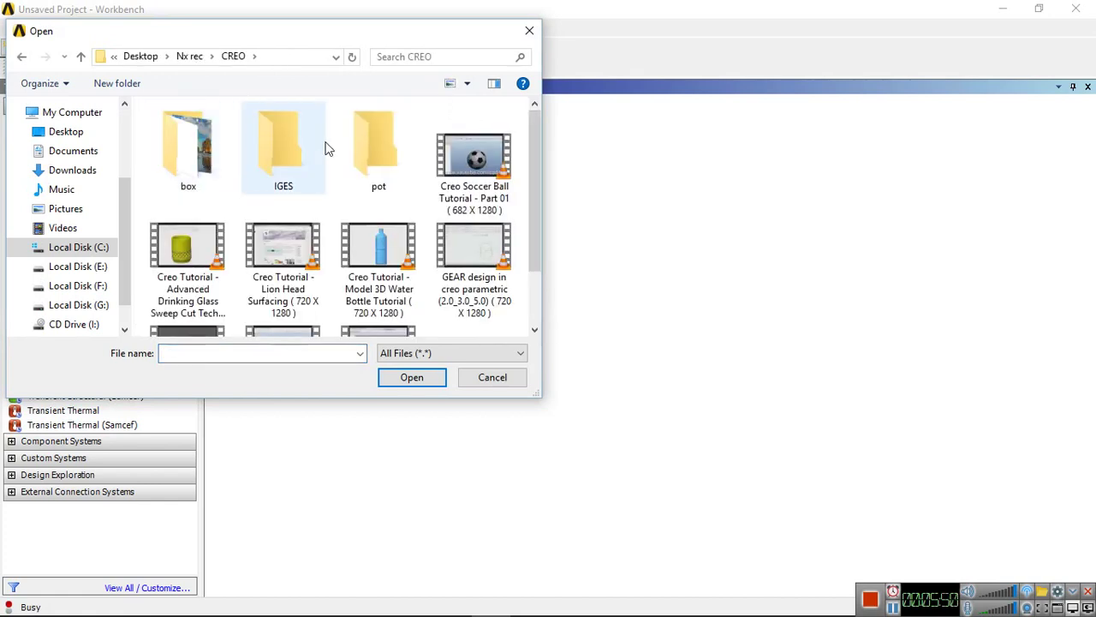
pyautogui.doubleClick(296, 155)
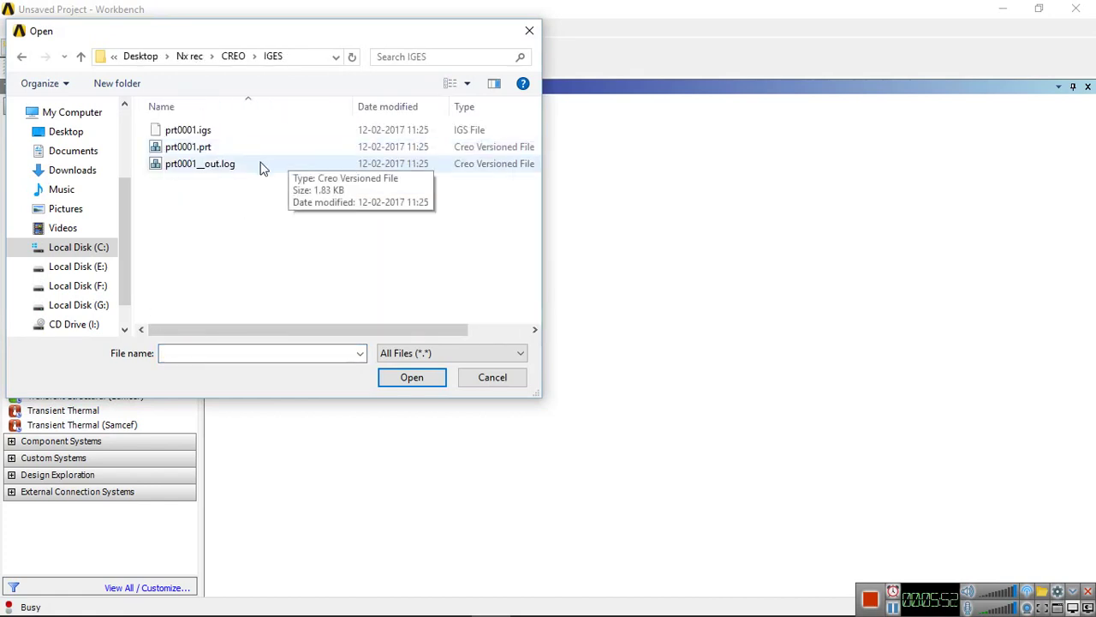
pyautogui.click(252, 131)
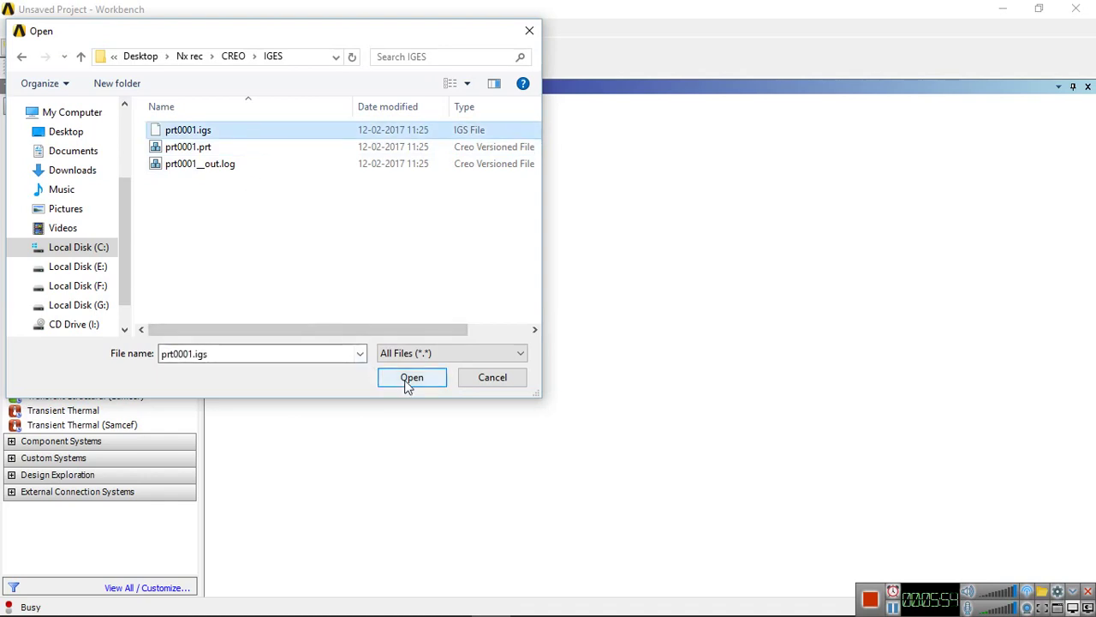
pyautogui.click(409, 383)
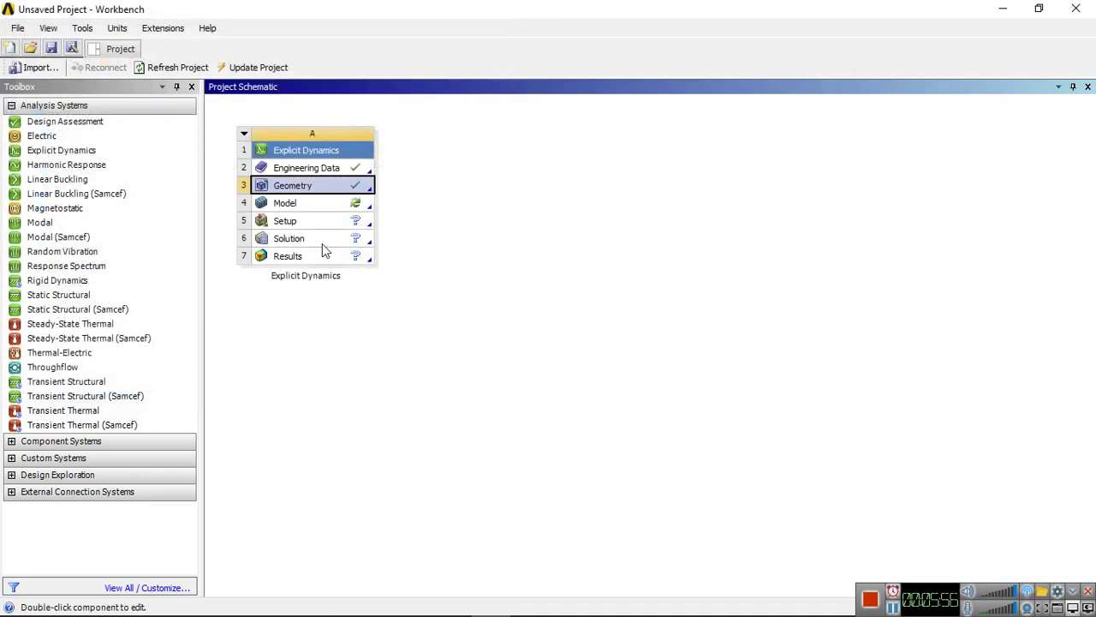
# - Open the Model in ANSYS Mechanical for editing
pyautogui.click(307, 203)
pyautogui.rightClick(306, 202)
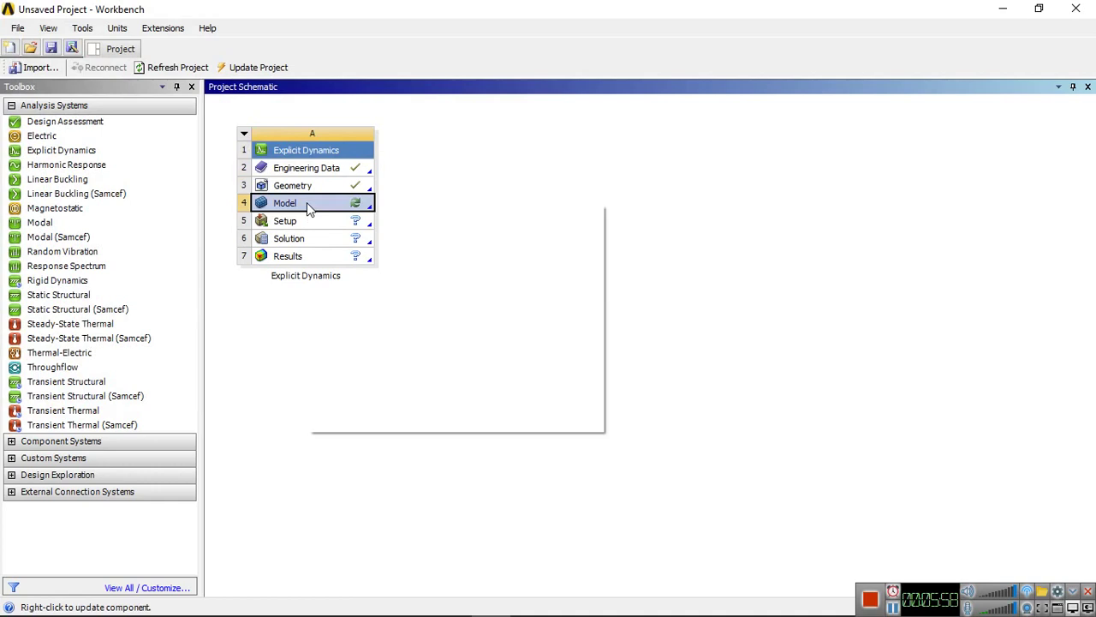
pyautogui.click(348, 207)
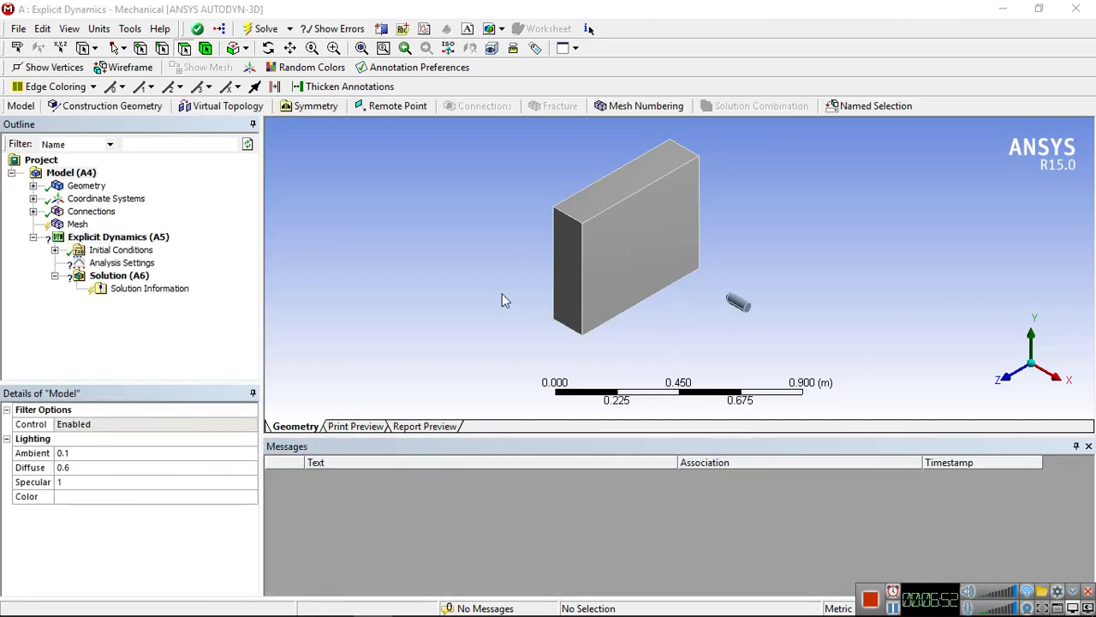
# - Orbit the block and cylinder model to see the block's face, then select Mesh in the Outline
pyautogui.moveTo(584, 270)
pyautogui.mouseDown(button='middle')
pyautogui.moveTo(616, 254)
pyautogui.moveTo(626, 264)
pyautogui.mouseUp(button='middle')
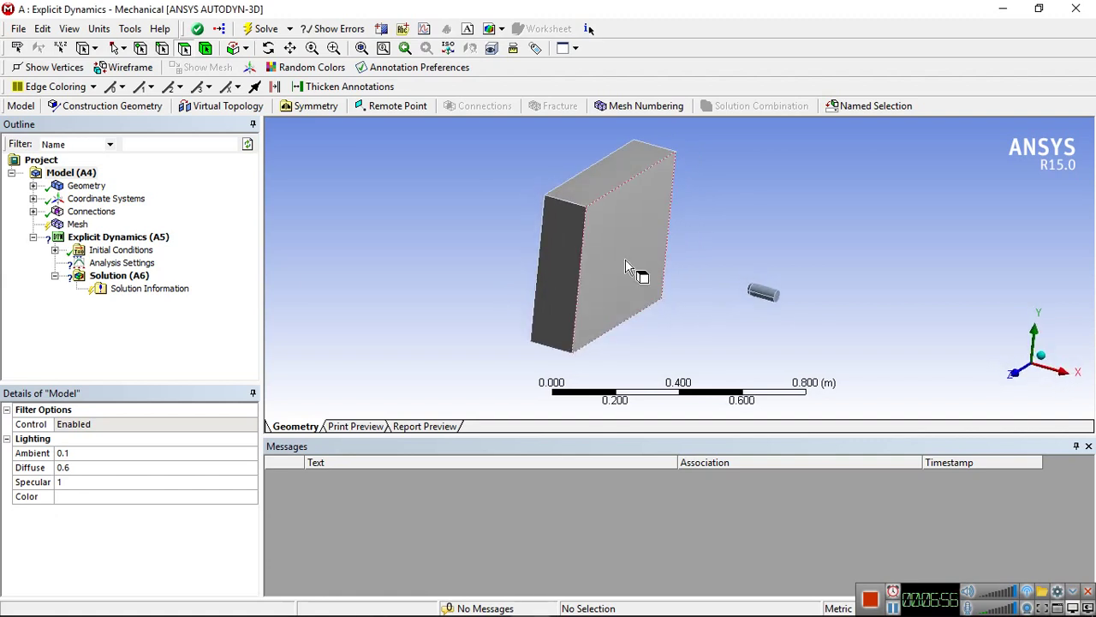
pyautogui.moveTo(668, 267)
pyautogui.mouseDown(button='middle')
pyautogui.moveTo(672, 210)
pyautogui.moveTo(694, 262)
pyautogui.mouseUp(button='middle')
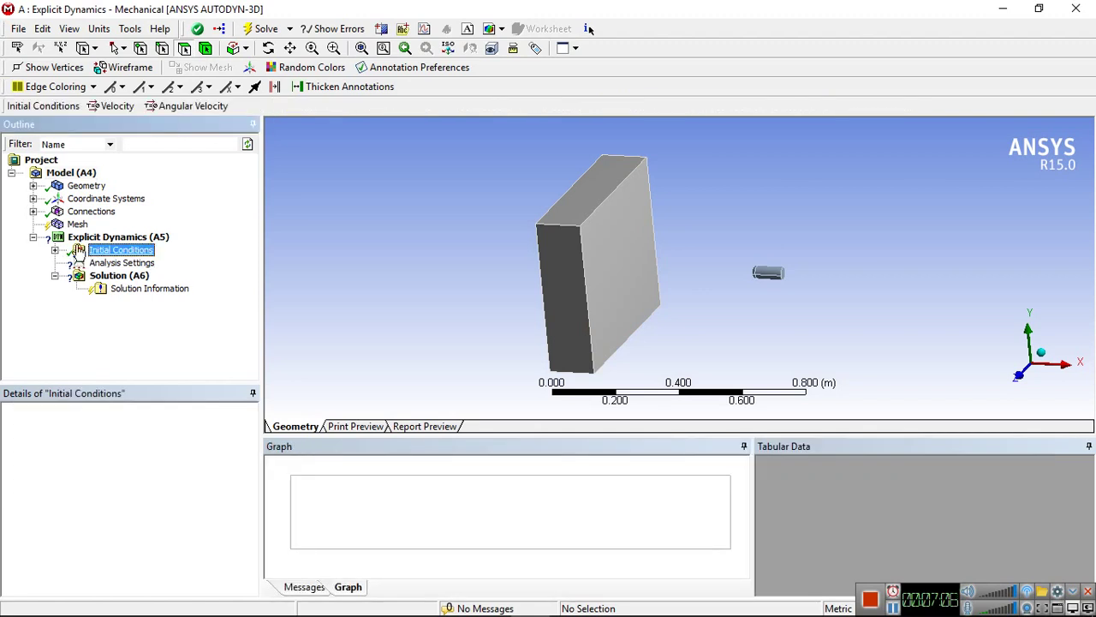
pyautogui.click(72, 224)
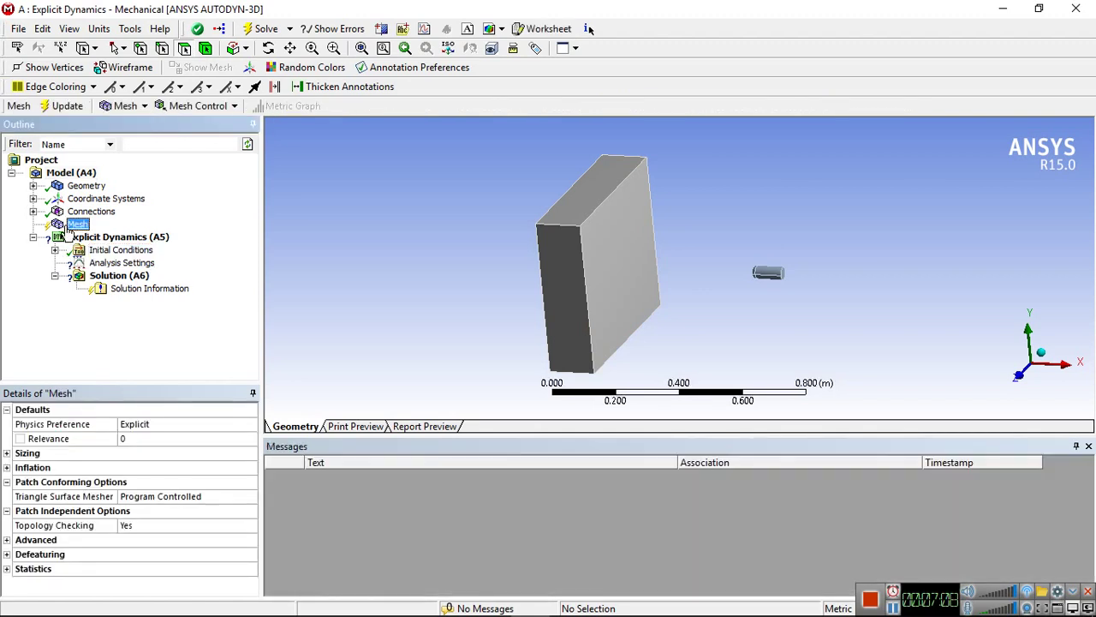
# - Generate the hexahedral mesh on the block and the cylinder
pyautogui.rightClick(69, 227)
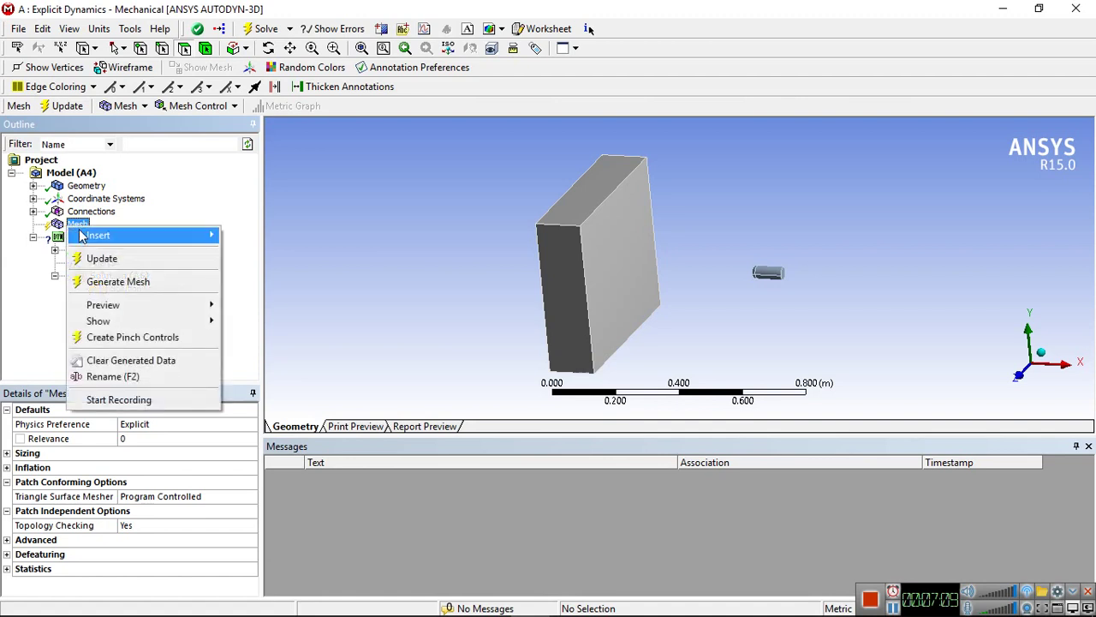
pyautogui.click(93, 281)
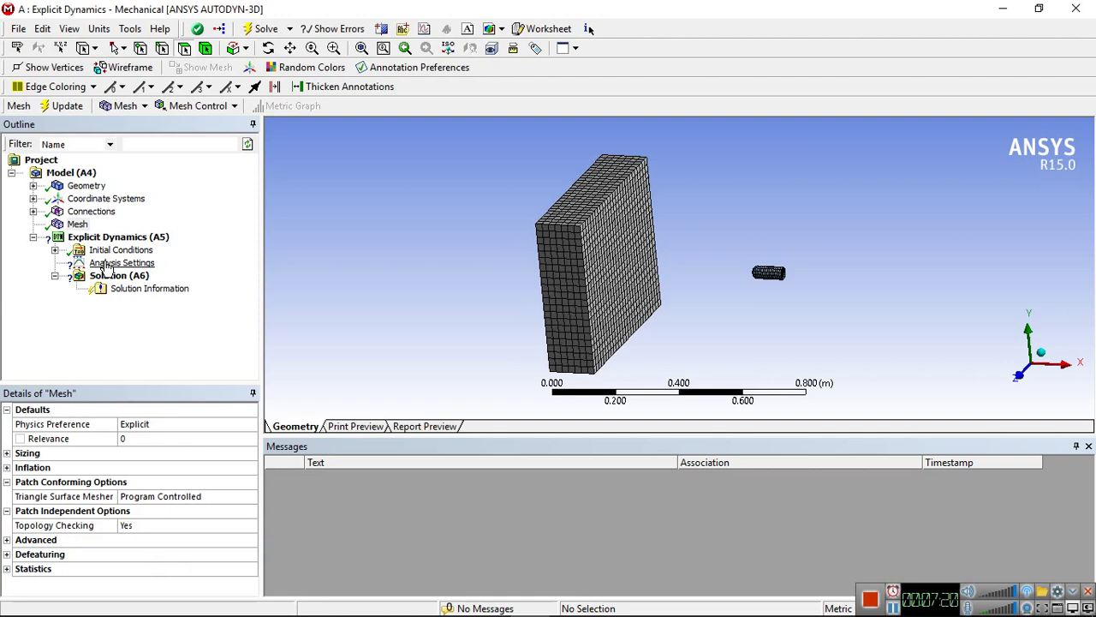
pyautogui.rightClick(103, 264)
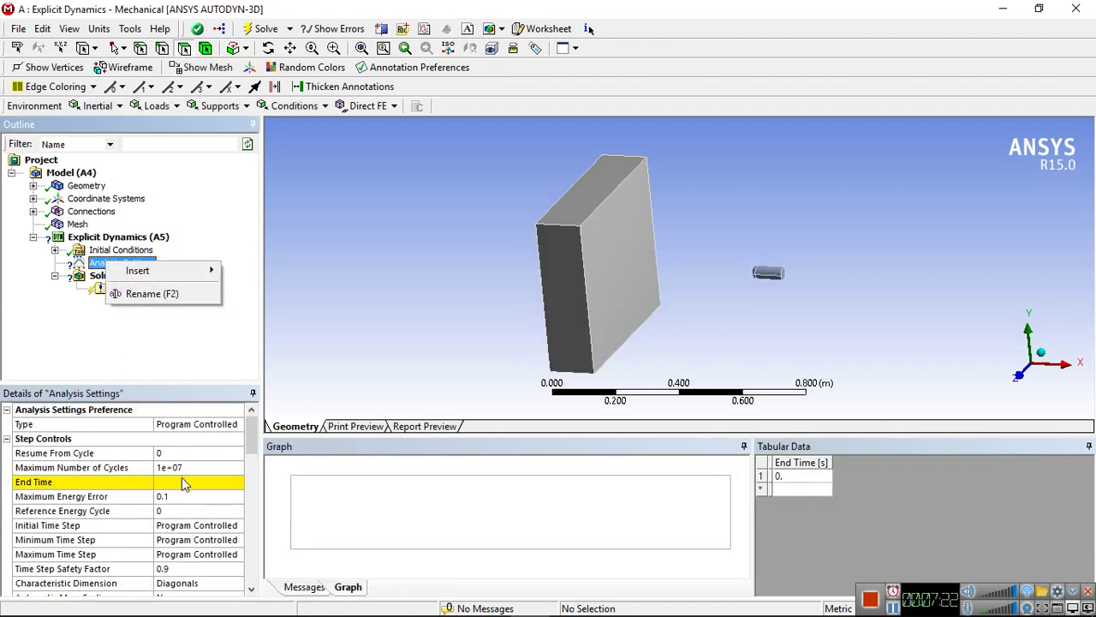
# - Set the Analysis Settings End Time to 20 s
pyautogui.click(183, 483)
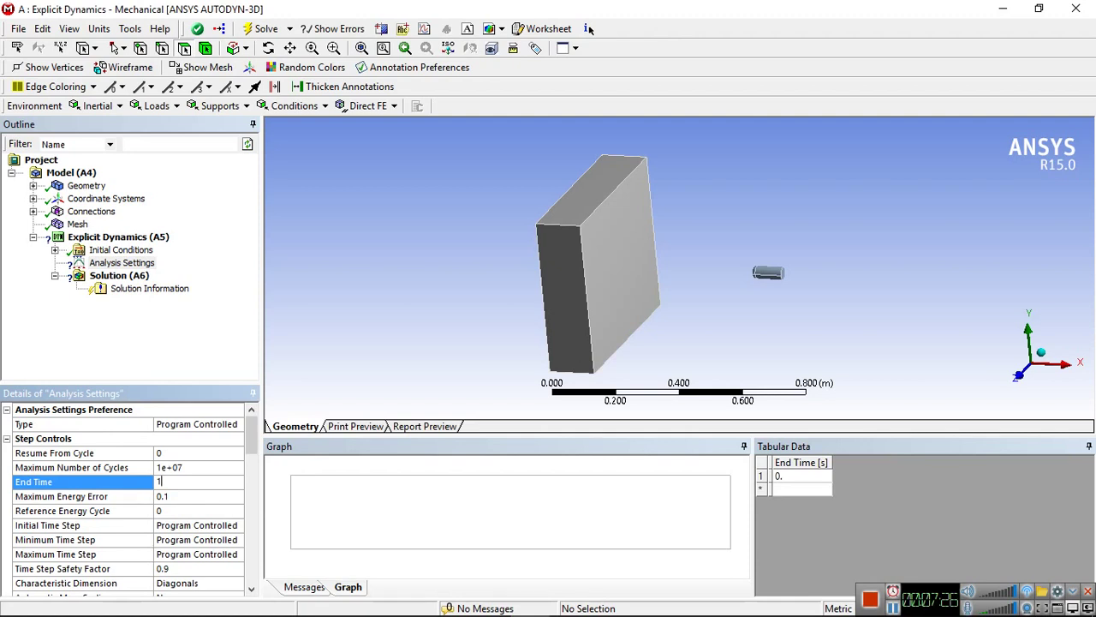
pyautogui.write('20.')
pyautogui.press('Return')
pyautogui.click(159, 527)
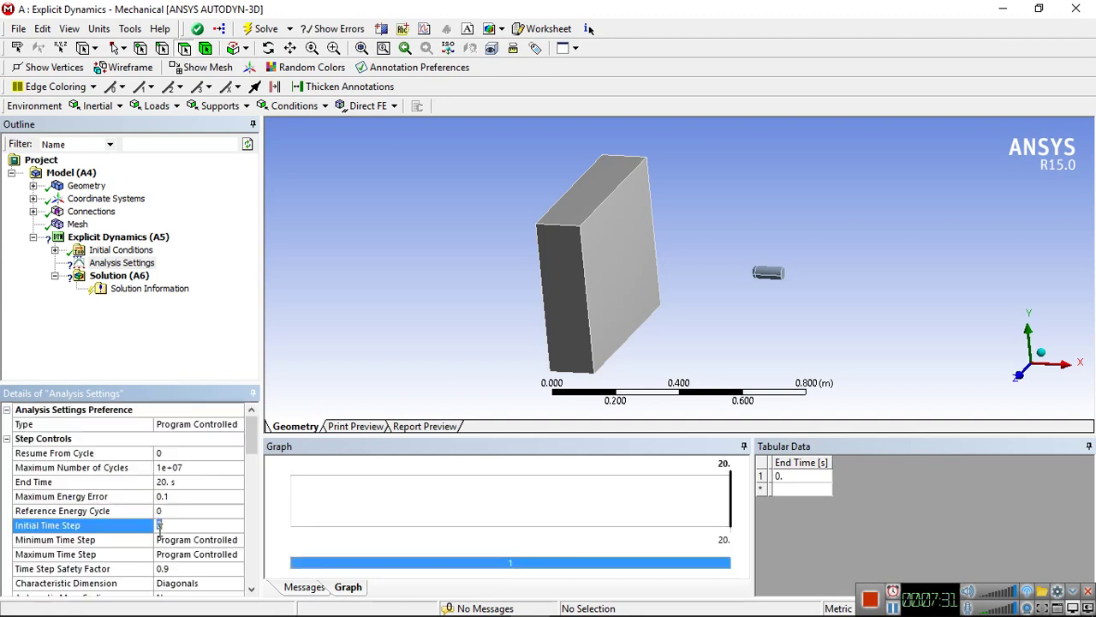
pyautogui.click(109, 281)
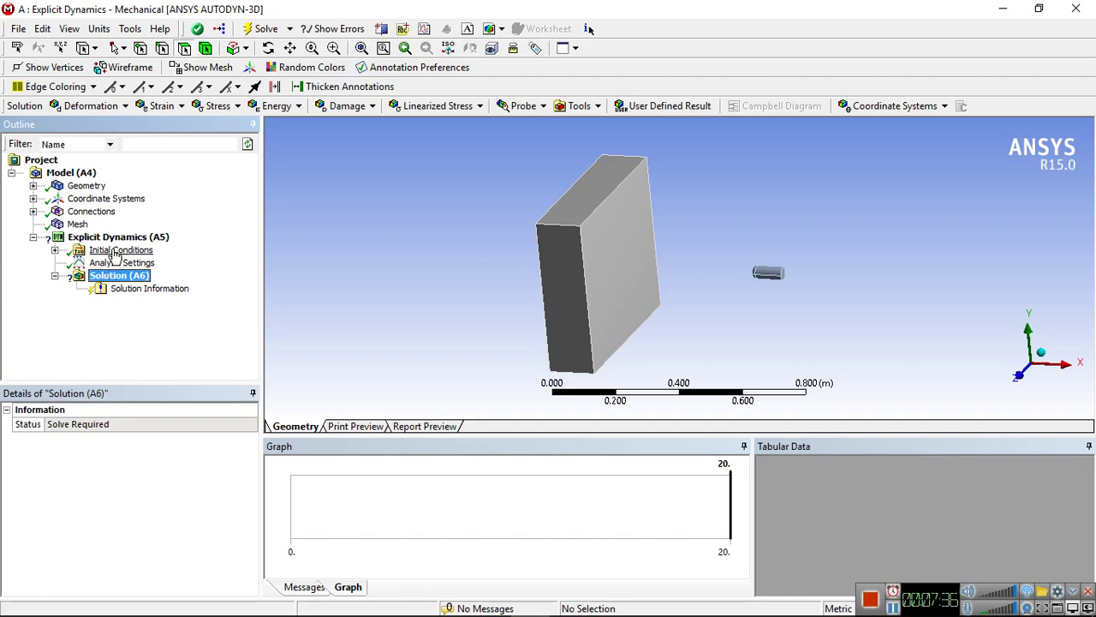
# - Insert a Fixed Support scoped to the block's back face
pyautogui.rightClick(120, 236)
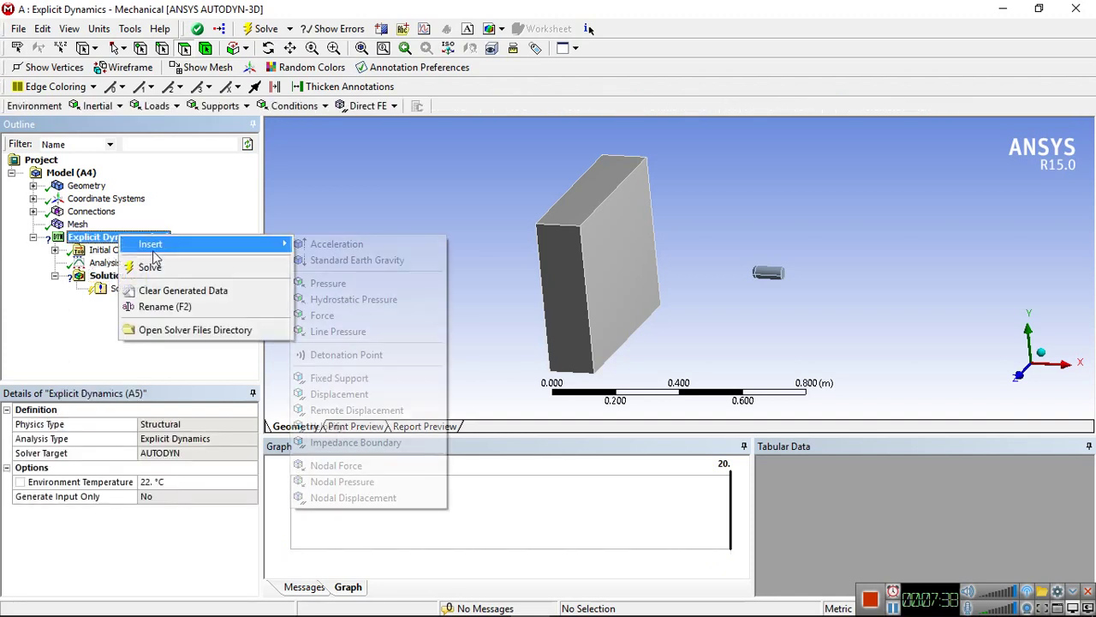
pyautogui.moveTo(151, 244)
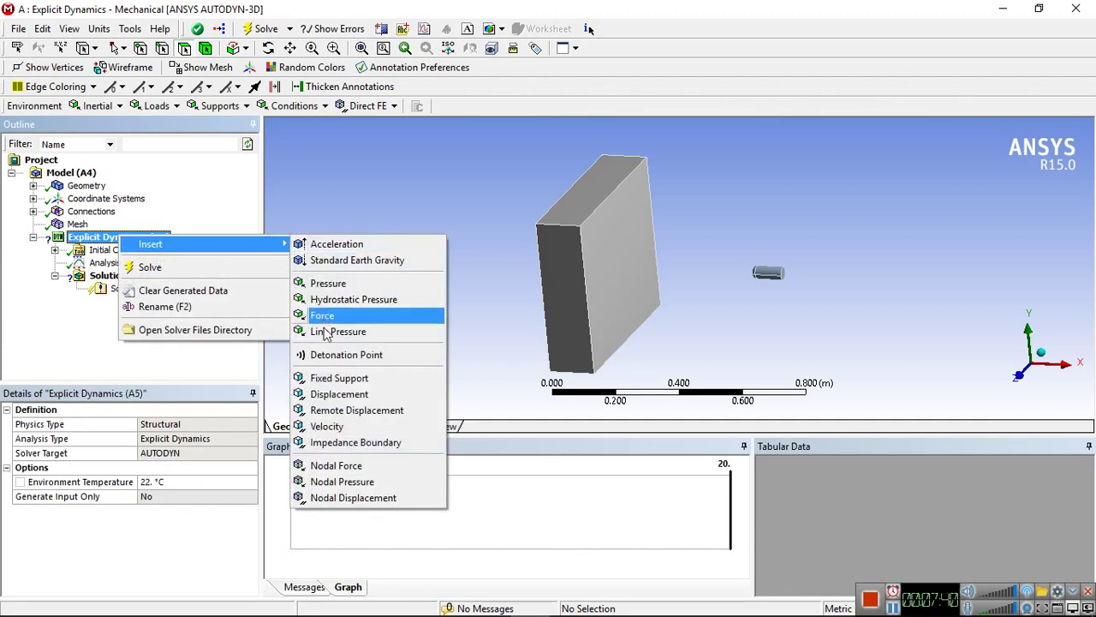
pyautogui.click(337, 383)
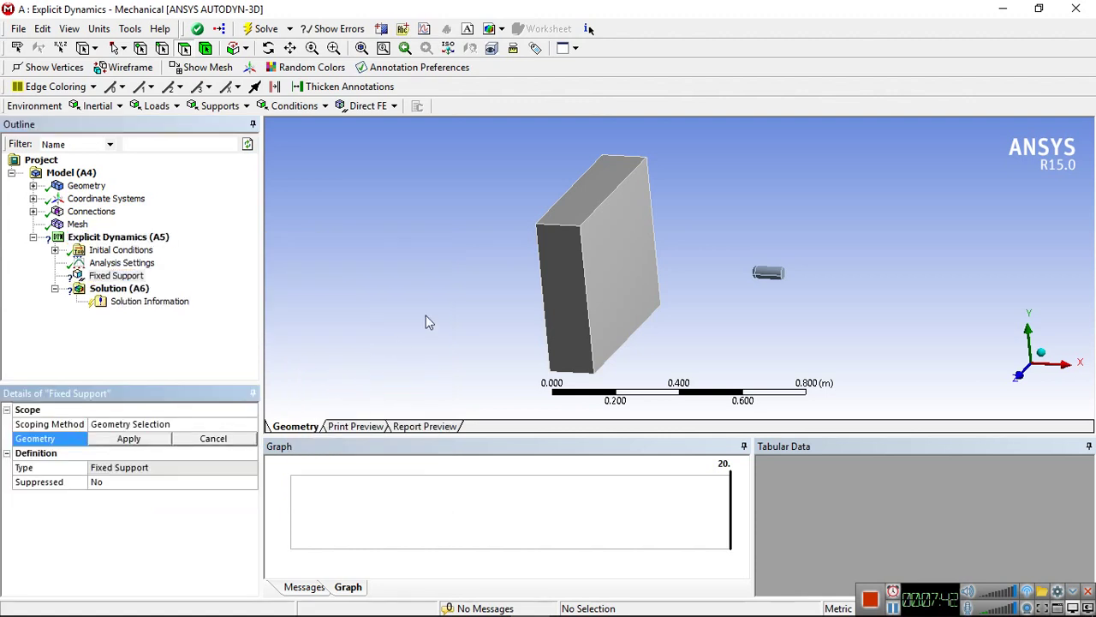
pyautogui.moveTo(648, 337)
pyautogui.mouseDown(button='middle')
pyautogui.moveTo(648, 259)
pyautogui.moveTo(661, 296)
pyautogui.mouseUp(button='middle')
pyautogui.click(599, 309)
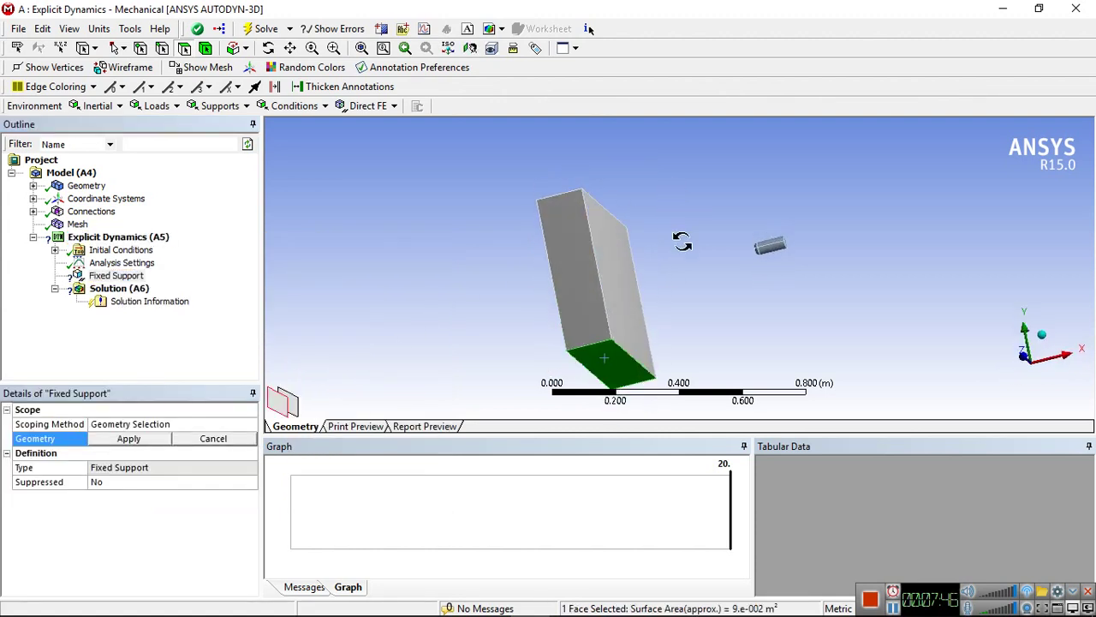
pyautogui.click(131, 438)
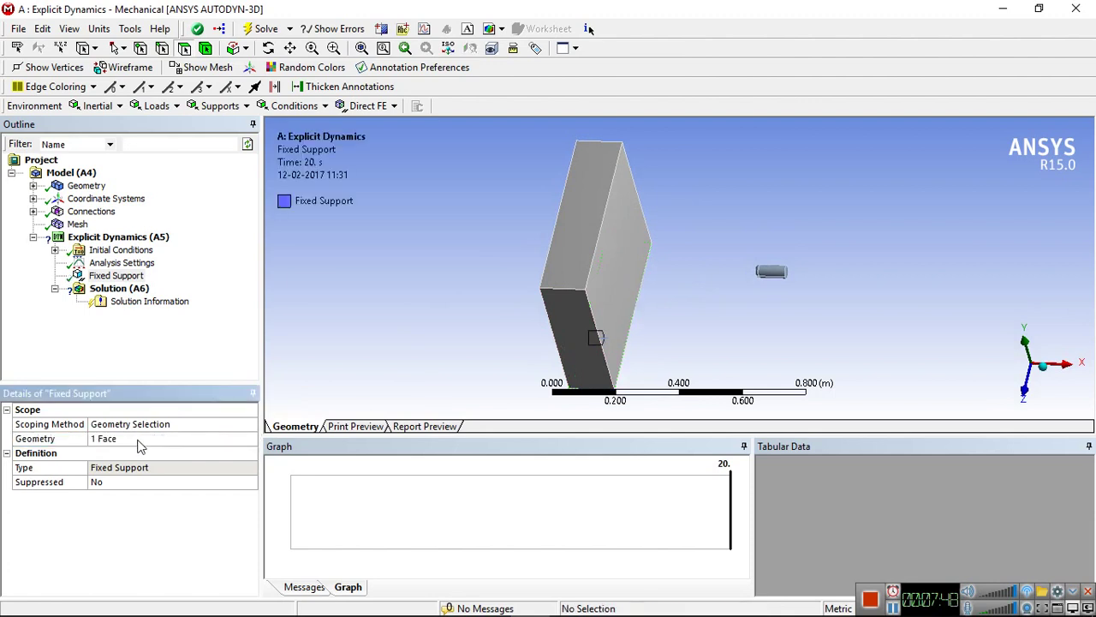
pyautogui.click(138, 239)
pyautogui.rightClick(138, 244)
pyautogui.moveTo(223, 248)
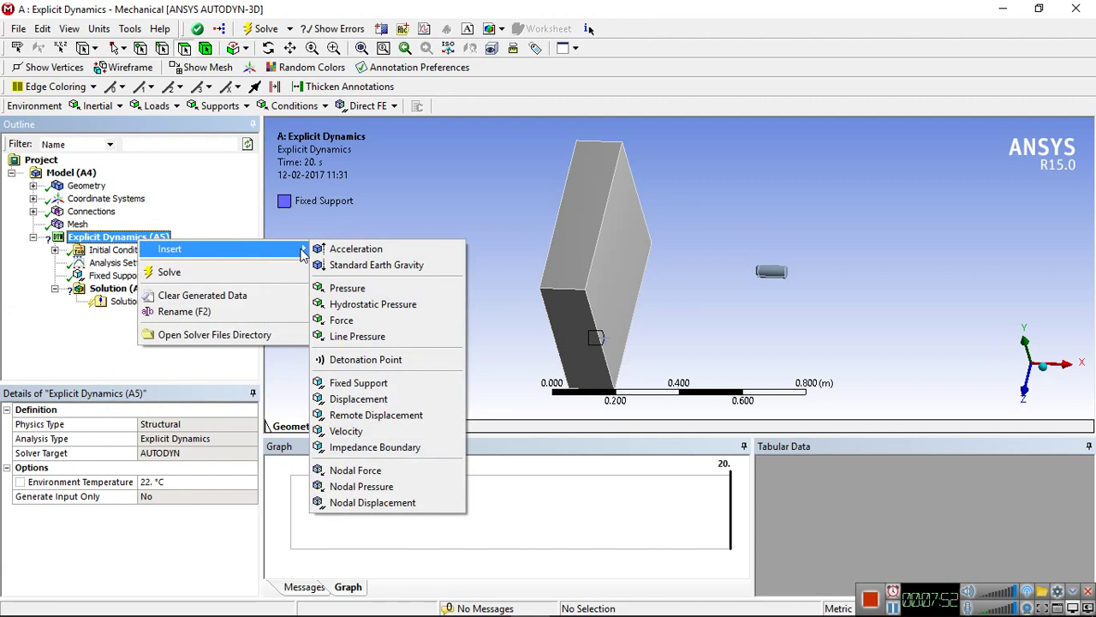
# - Insert a Velocity condition and set its X component to 500 m/s
pyautogui.click(360, 431)
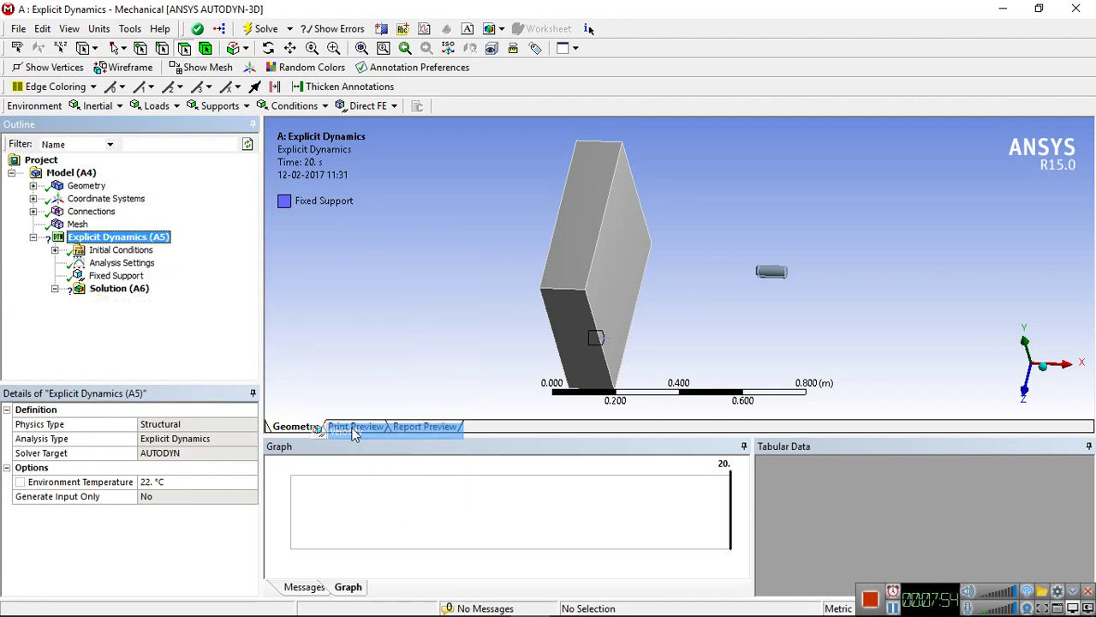
pyautogui.click(771, 271)
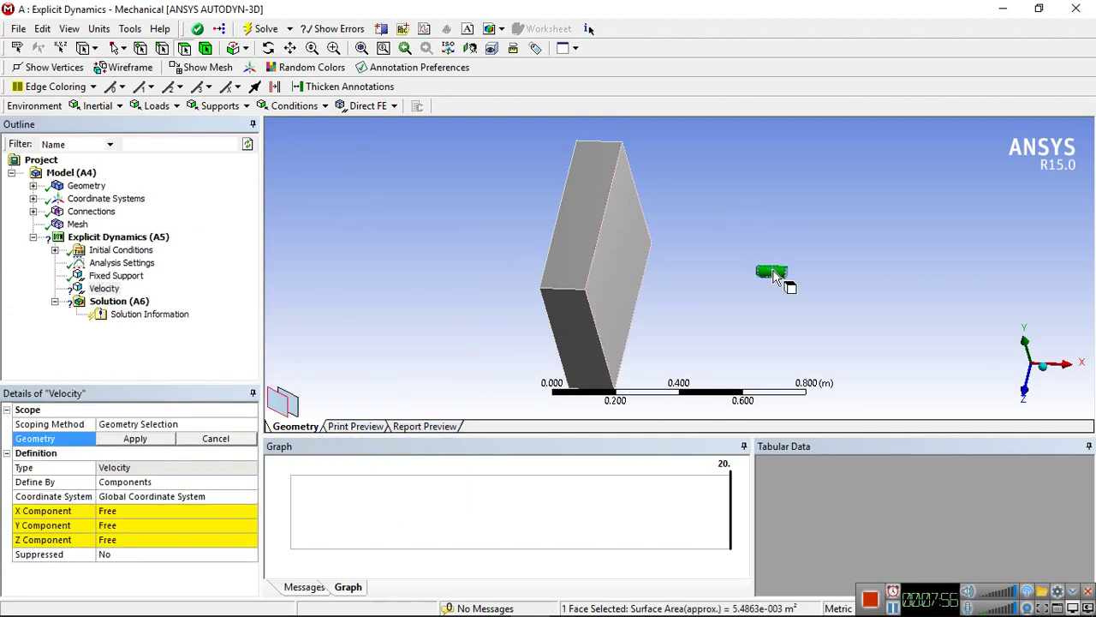
pyautogui.moveTo(858, 185)
pyautogui.mouseDown(button='middle')
pyautogui.moveTo(855, 268)
pyautogui.moveTo(860, 203)
pyautogui.moveTo(953, 269)
pyautogui.moveTo(909, 252)
pyautogui.mouseUp(button='middle')
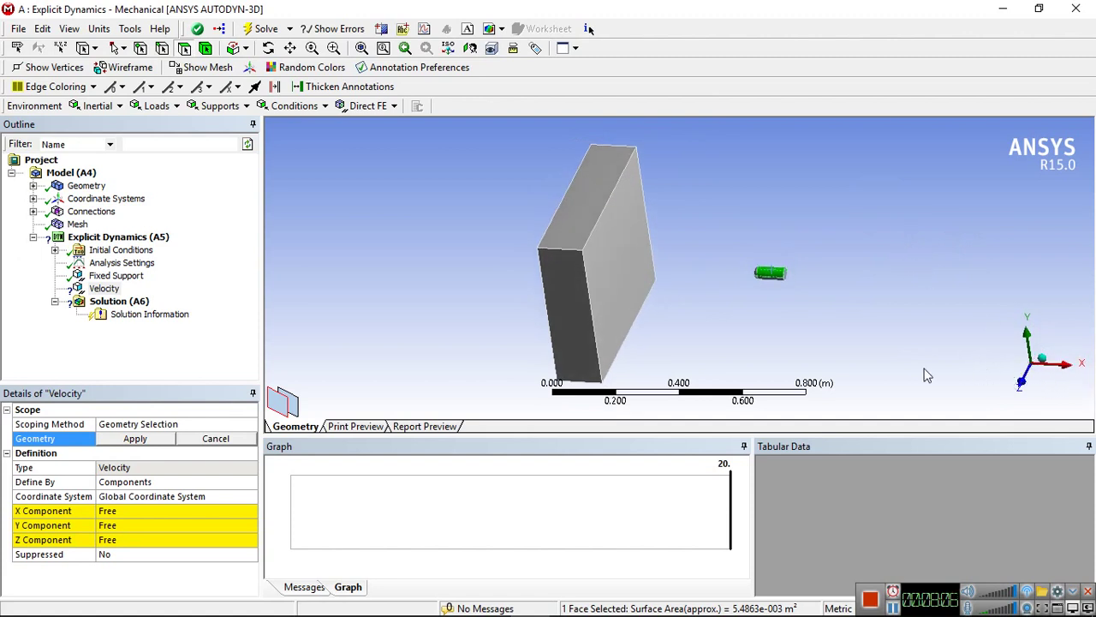
pyautogui.click(31, 510)
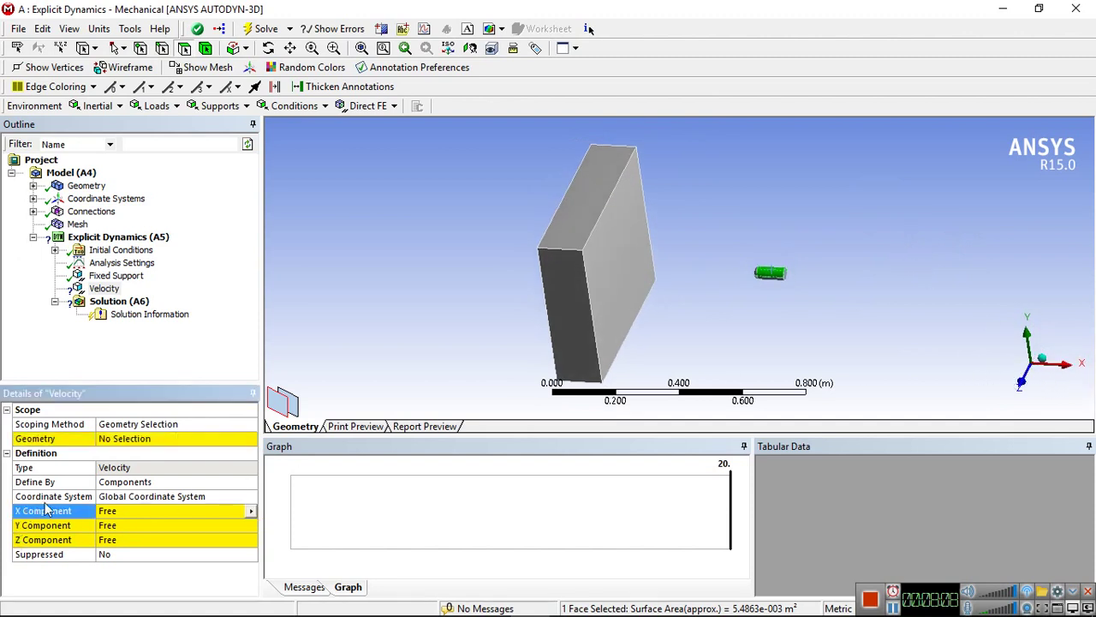
pyautogui.click(127, 508)
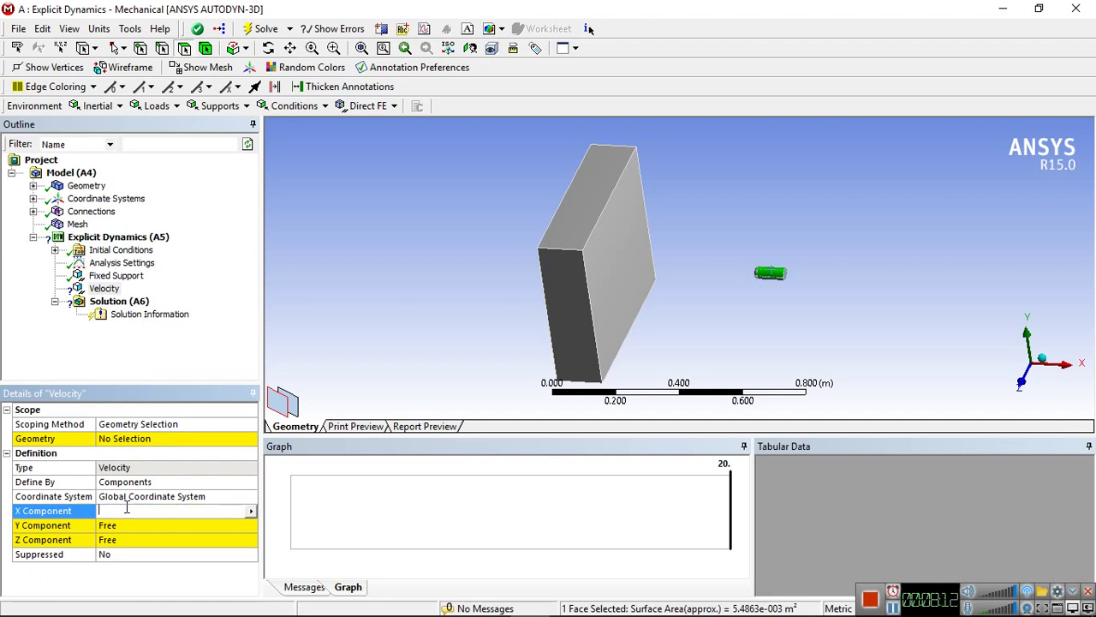
pyautogui.write('5')
pyautogui.press('Return')
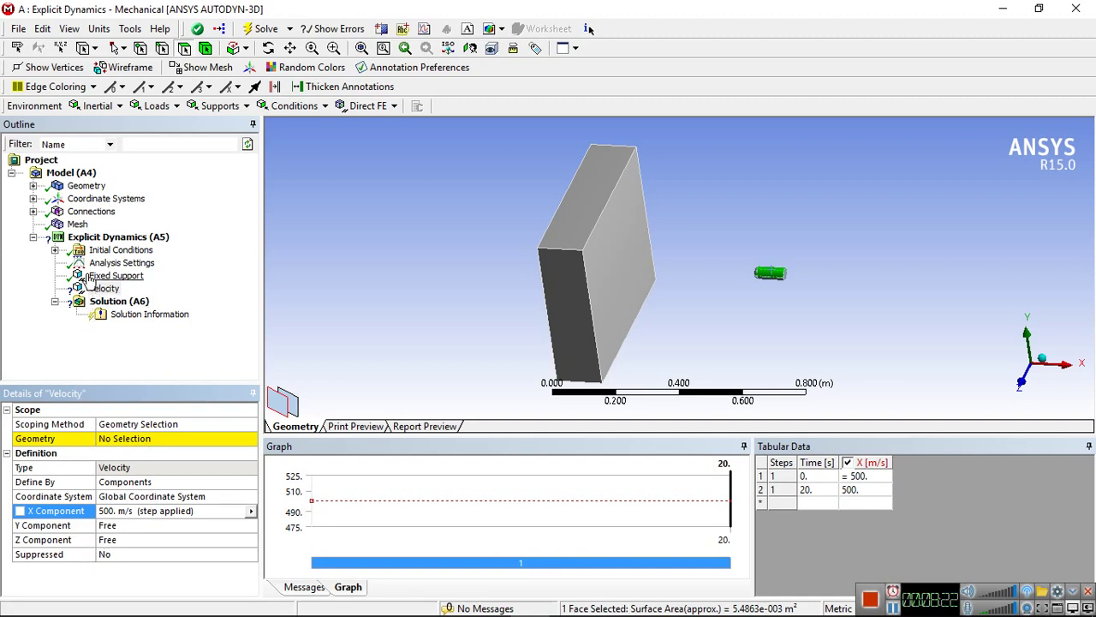
# - Review the velocity's coordinate system, type and definition, and clear the X component parameter flag
pyautogui.click(128, 500)
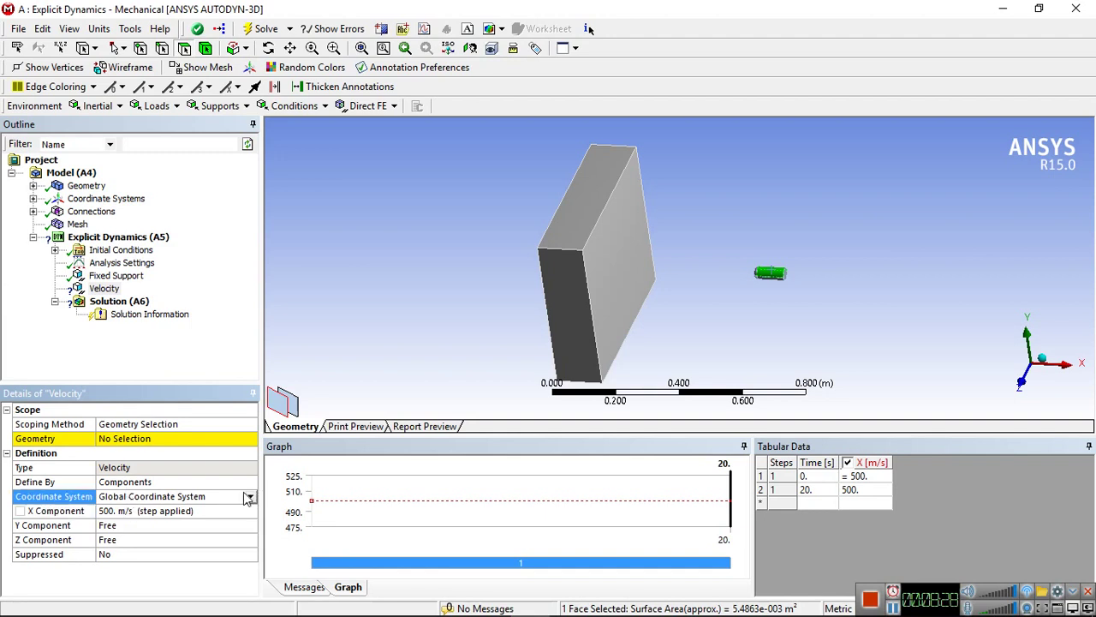
pyautogui.click(181, 469)
pyautogui.click(177, 483)
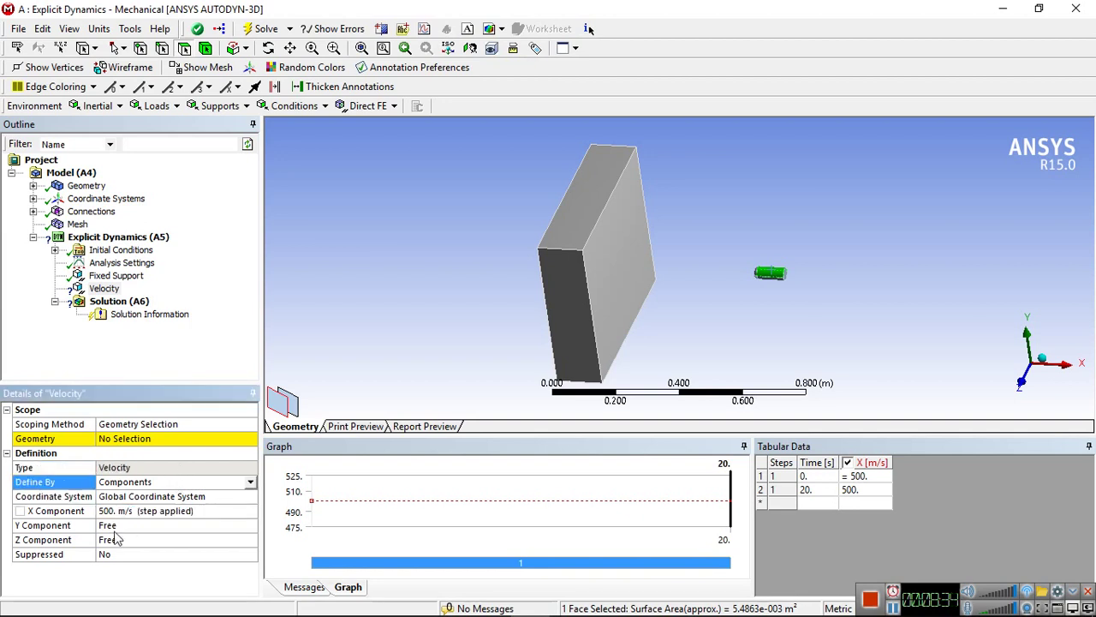
pyautogui.rightClick(99, 294)
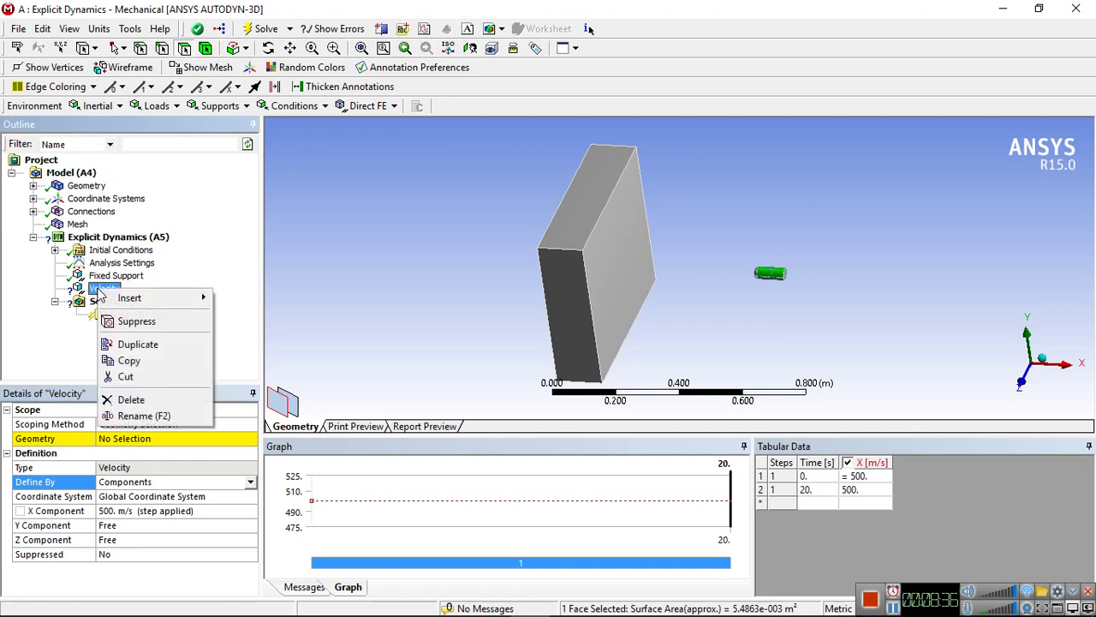
pyautogui.moveTo(130, 297)
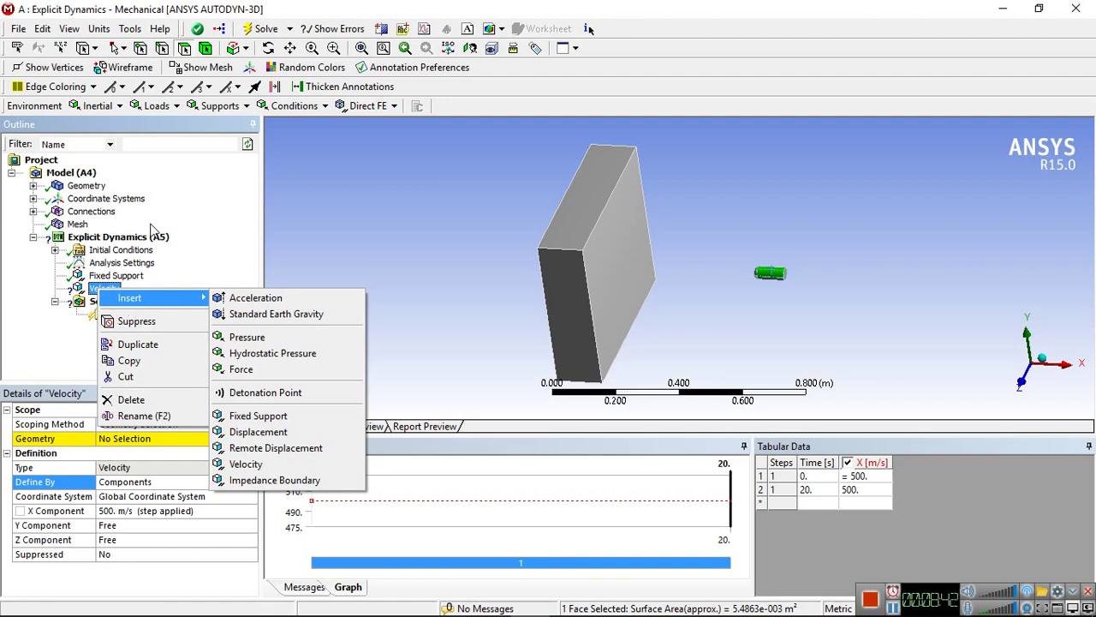
pyautogui.click(193, 206)
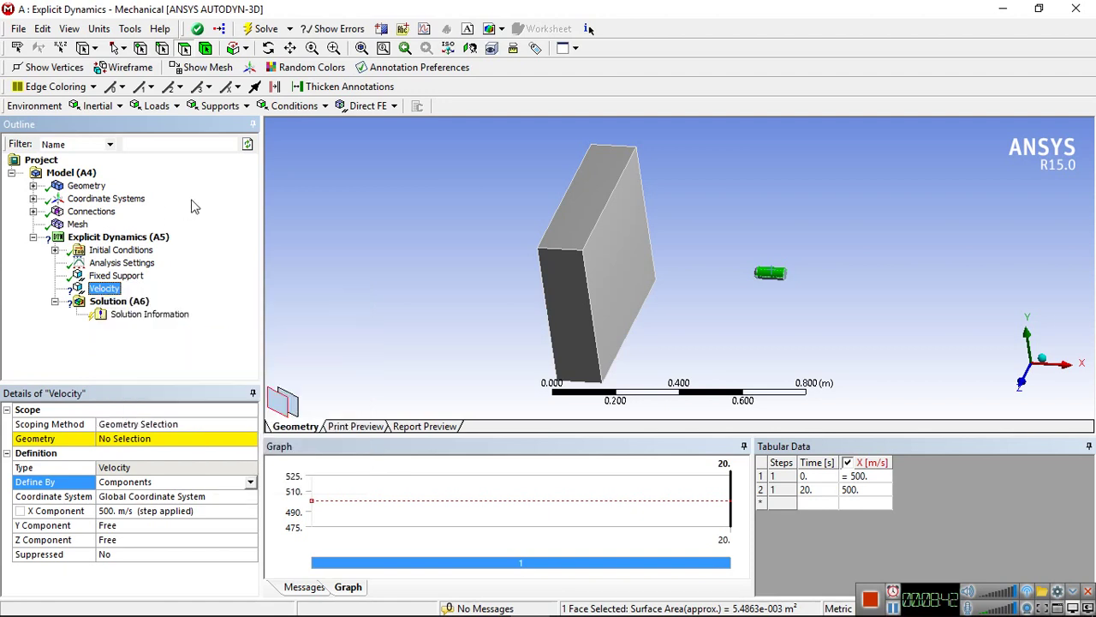
pyautogui.click(21, 511)
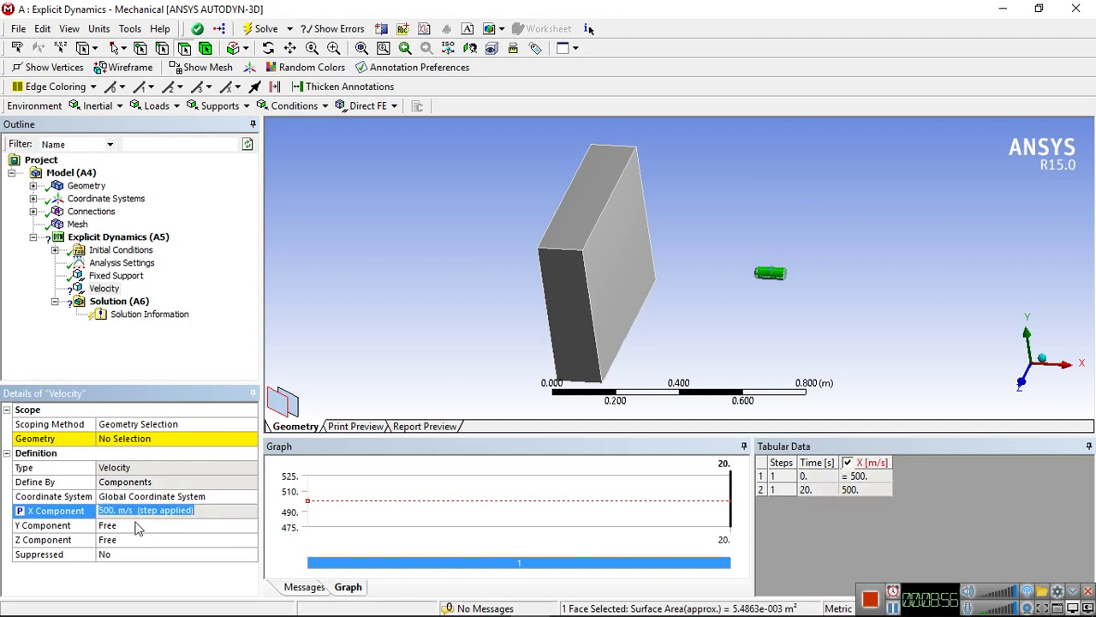
pyautogui.press('Return')
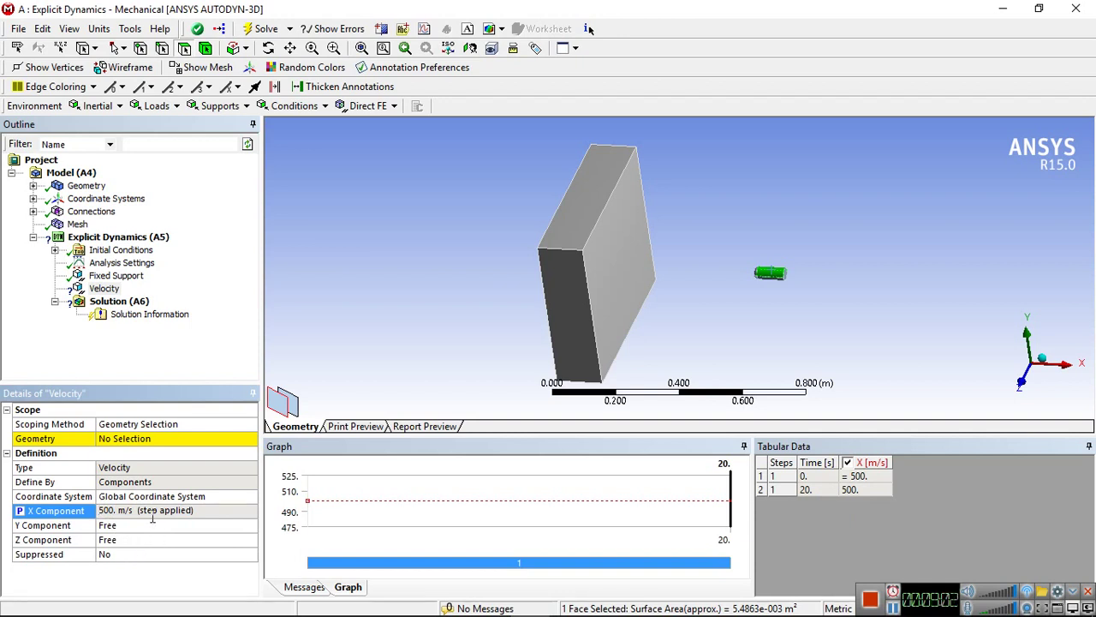
pyautogui.click(20, 511)
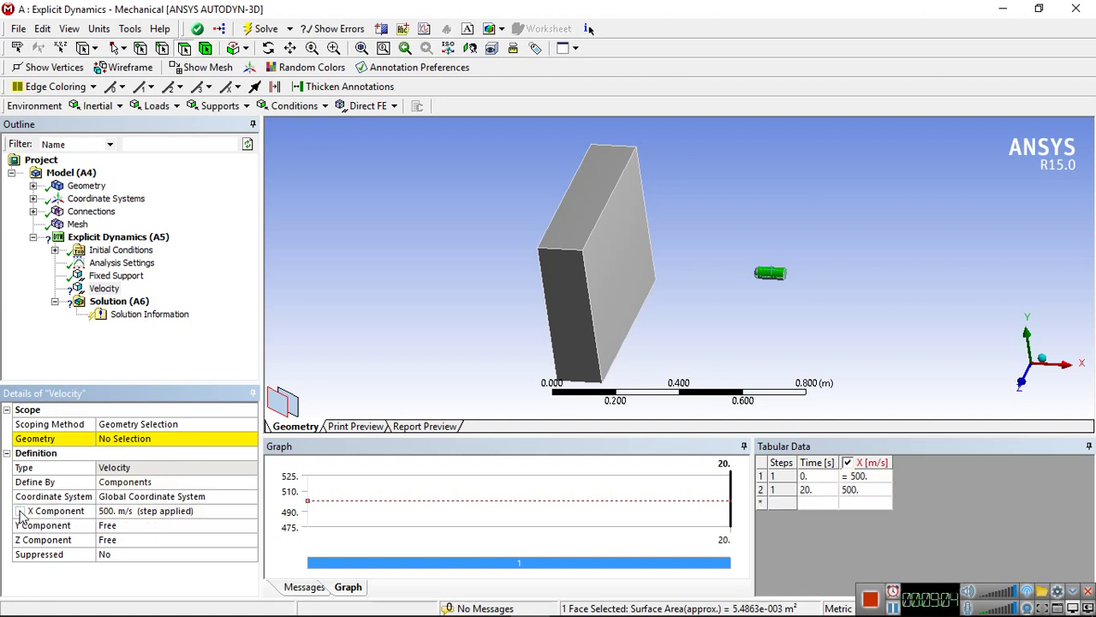
# - Change the velocity's X component to -500 m/s
pyautogui.click(104, 511)
pyautogui.write('-500')
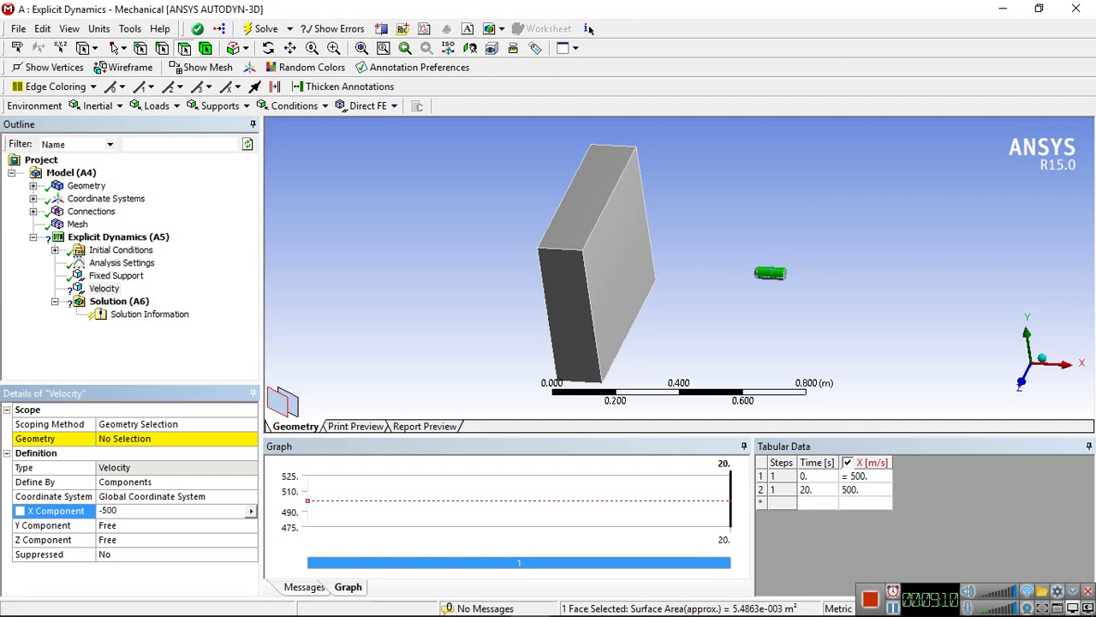
pyautogui.press('Return')
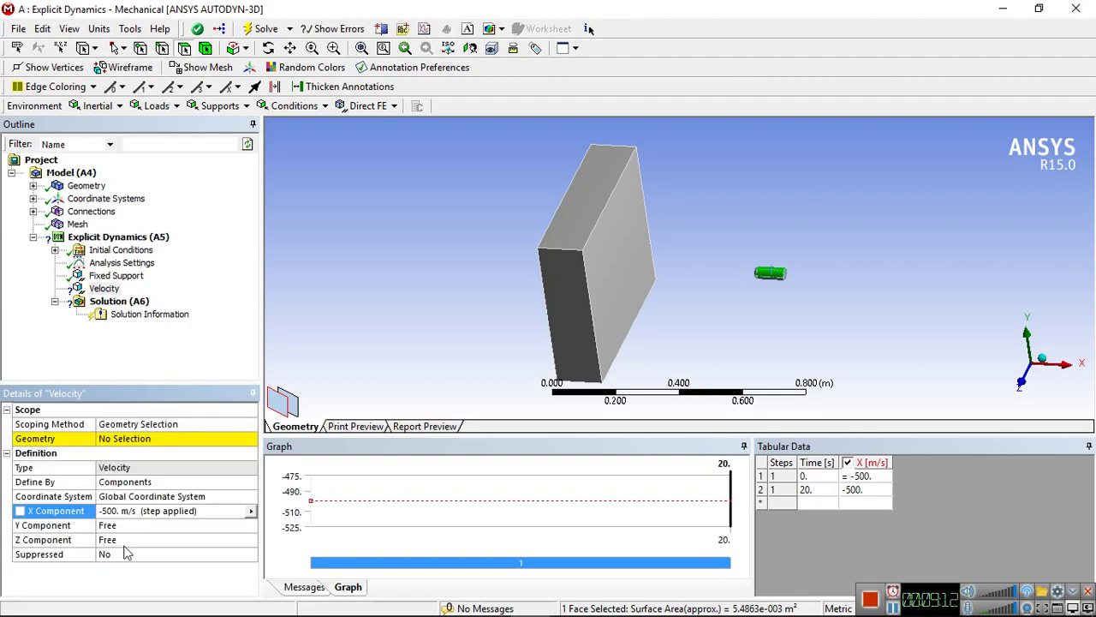
pyautogui.click(139, 314)
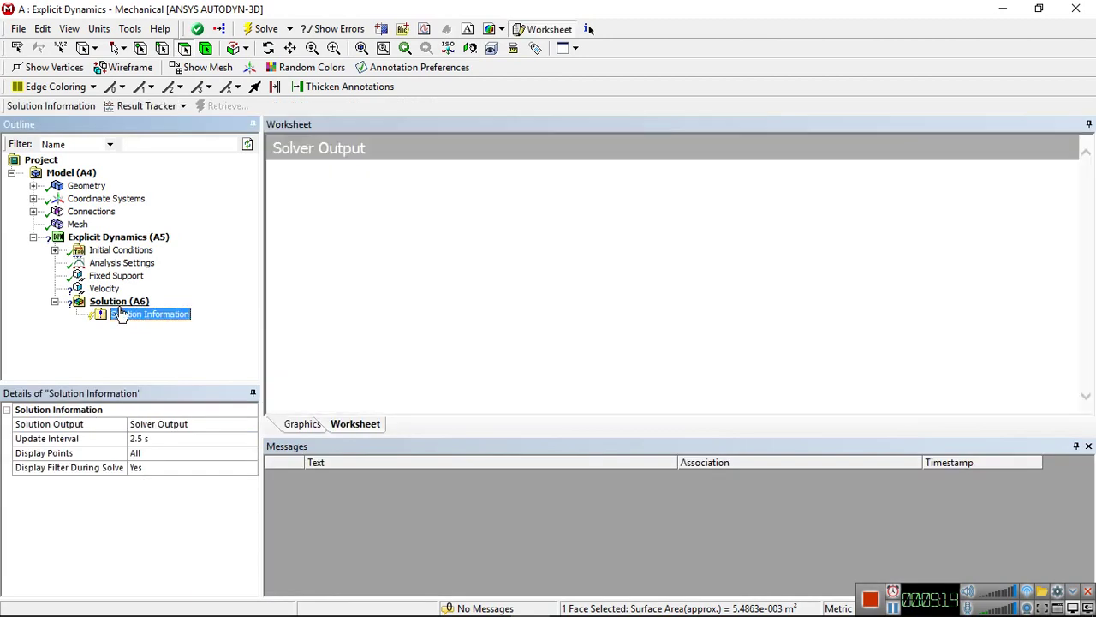
pyautogui.click(120, 303)
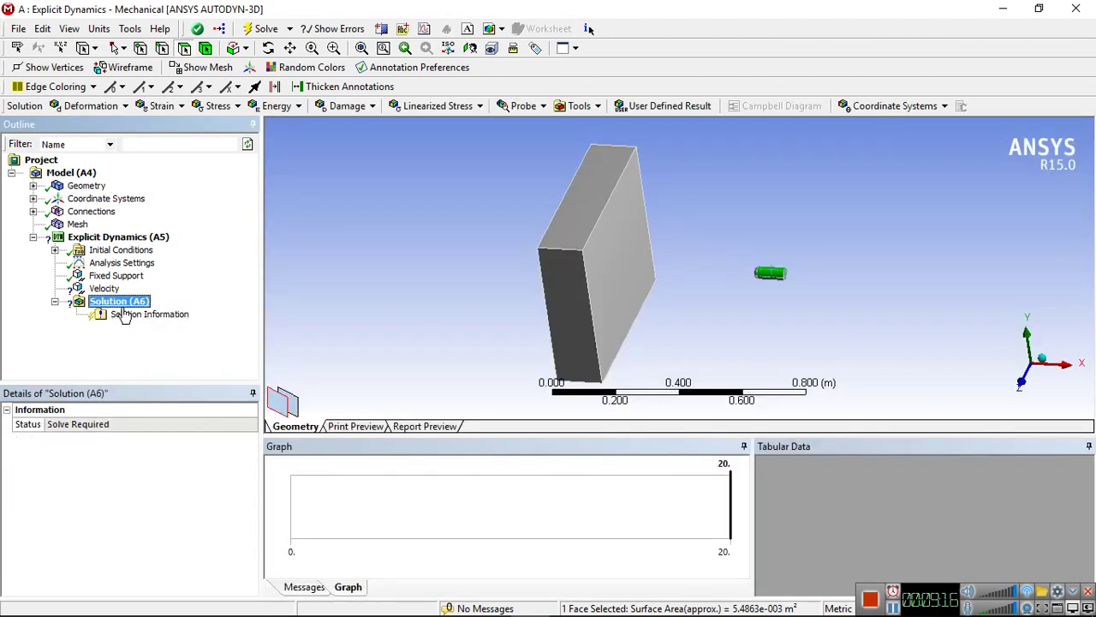
pyautogui.rightClick(102, 288)
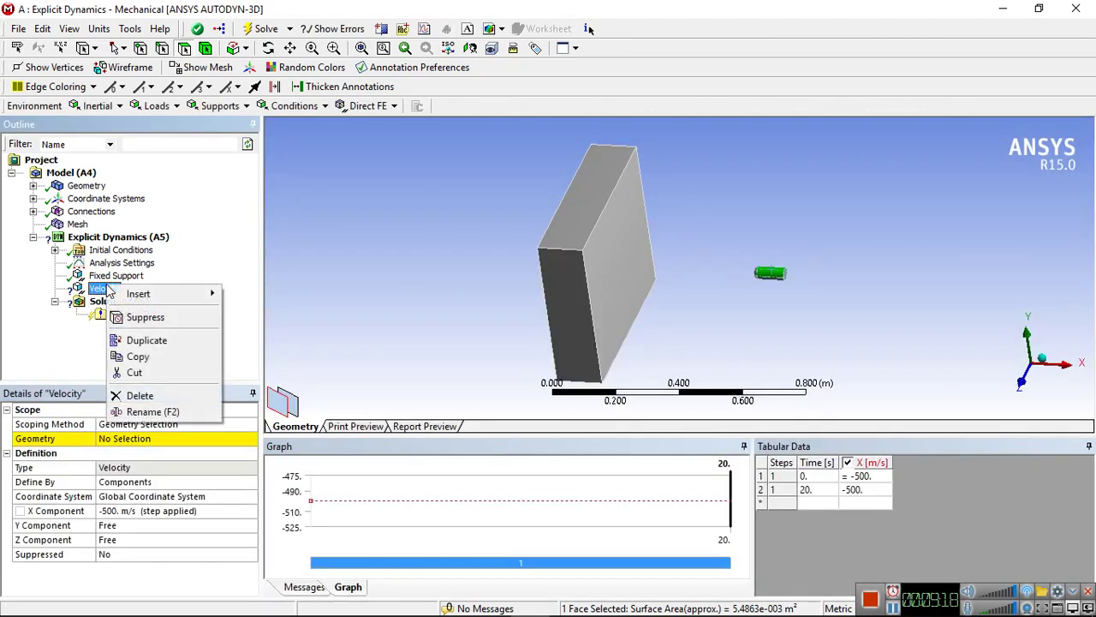
pyautogui.press('Escape')
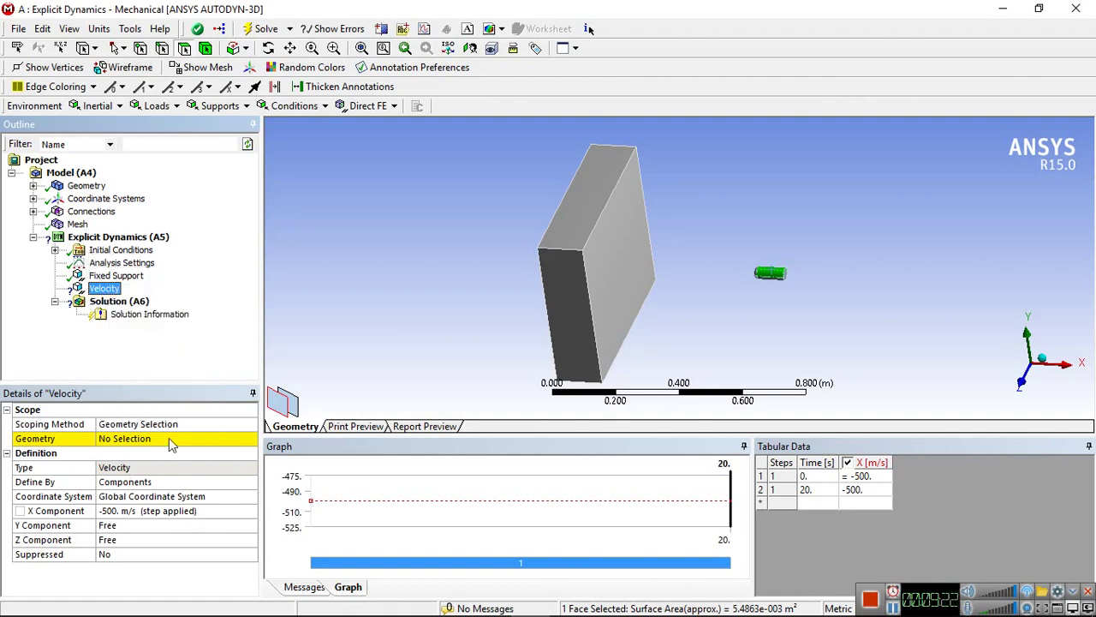
# - Scope the velocity to the small cylinder's end face
pyautogui.click(135, 443)
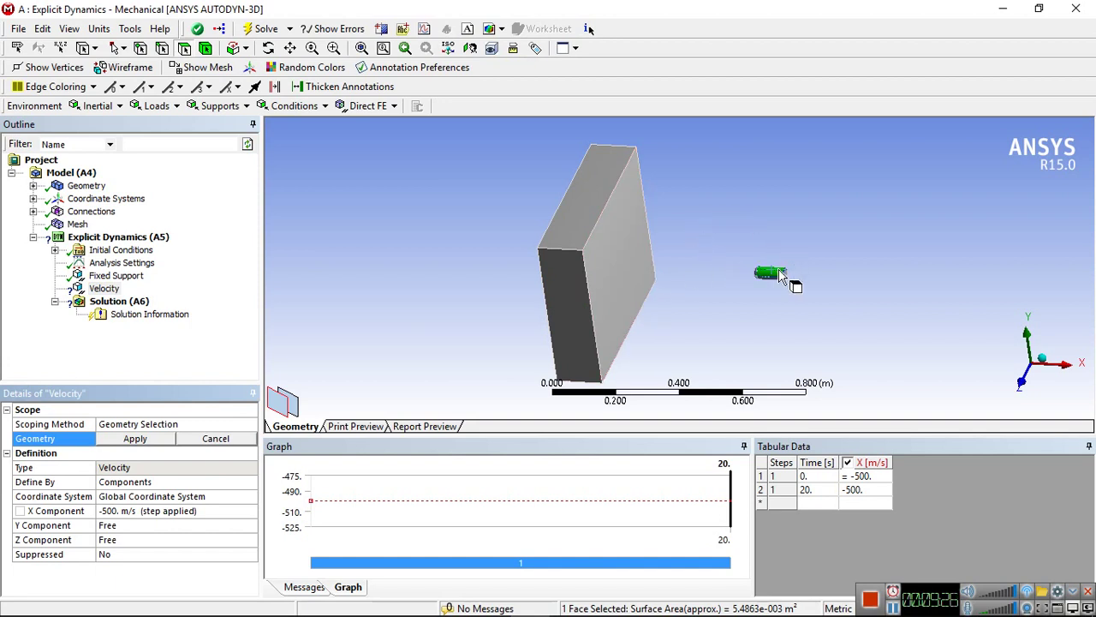
pyautogui.click(121, 439)
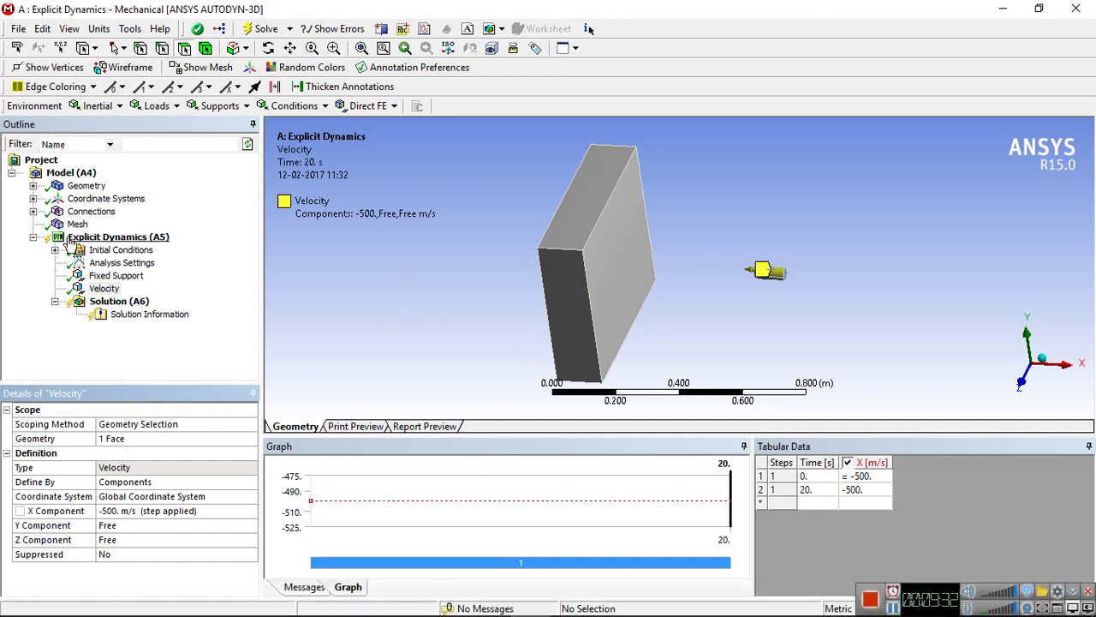
pyautogui.click(98, 302)
# - Insert Total Deformation and Equivalent (von-Mises) Stress results, then solve the analysis
pyautogui.rightClick(99, 306)
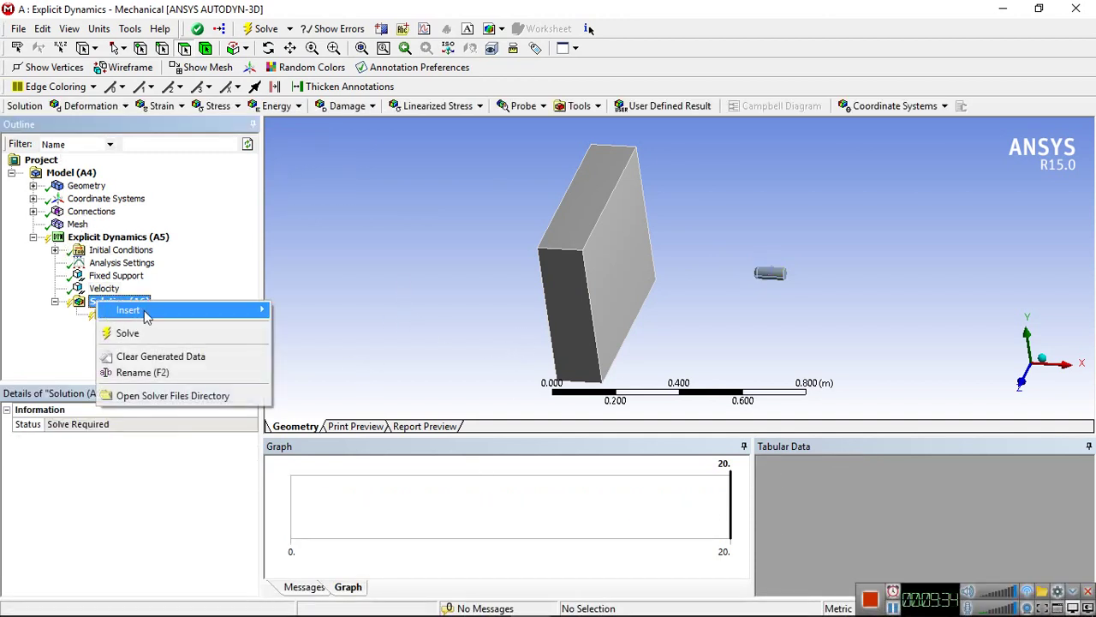
pyautogui.moveTo(314, 326)
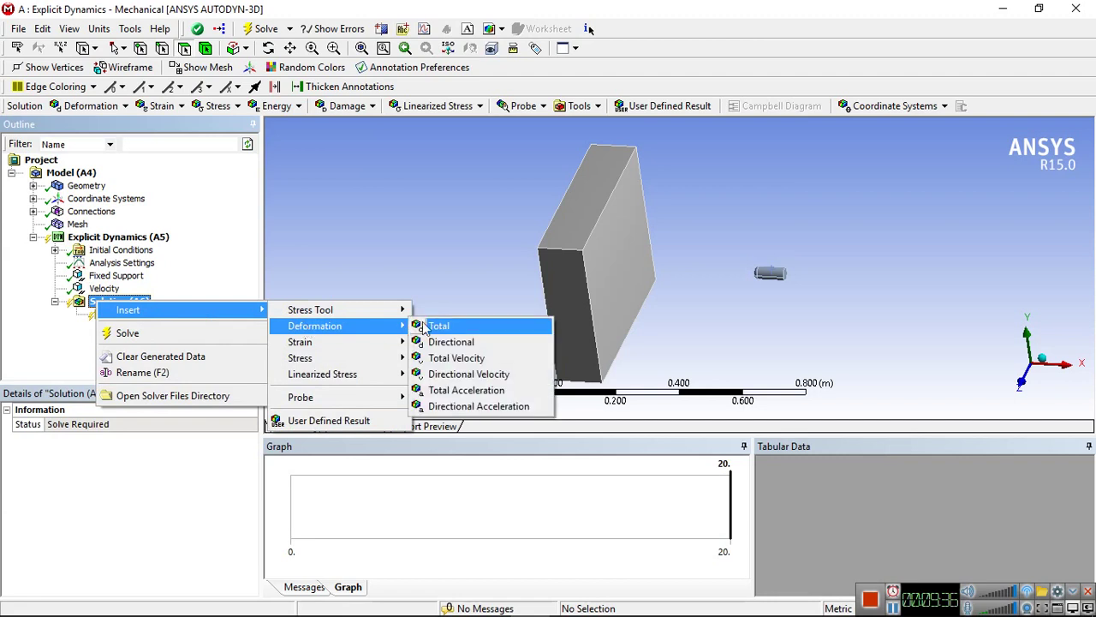
pyautogui.click(437, 326)
pyautogui.rightClick(108, 306)
pyautogui.moveTo(137, 313)
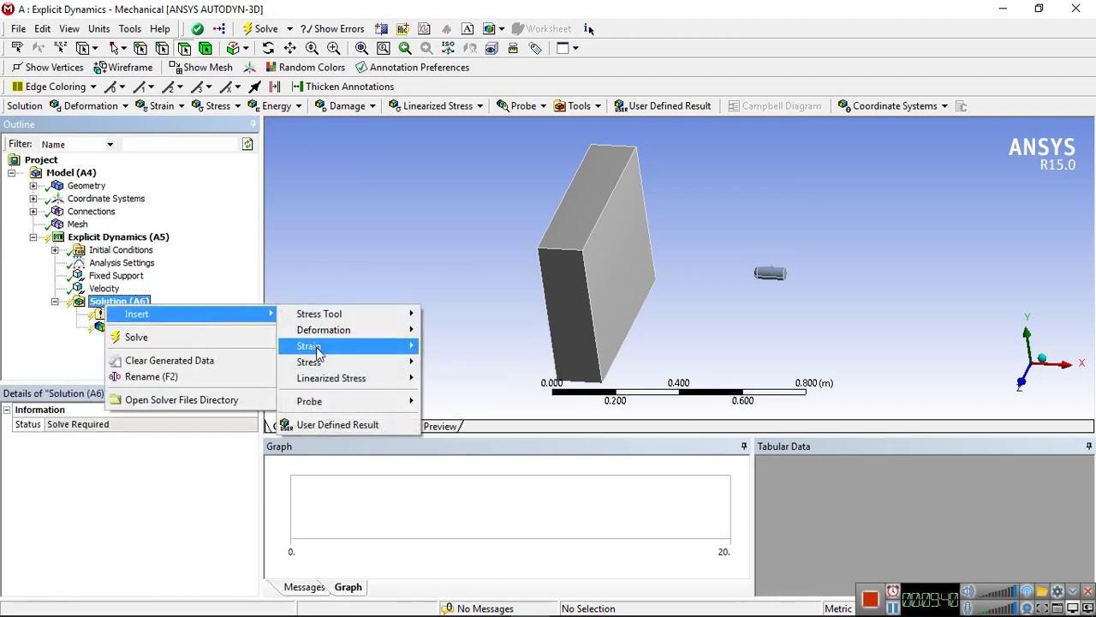
pyautogui.moveTo(309, 361)
pyautogui.click(451, 364)
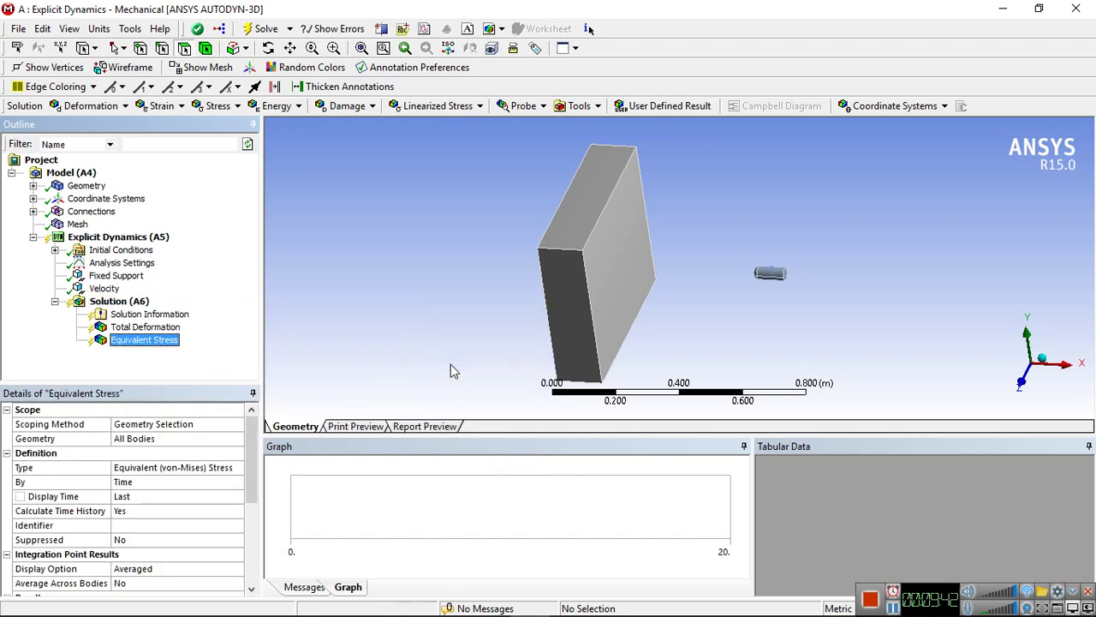
pyautogui.rightClick(124, 305)
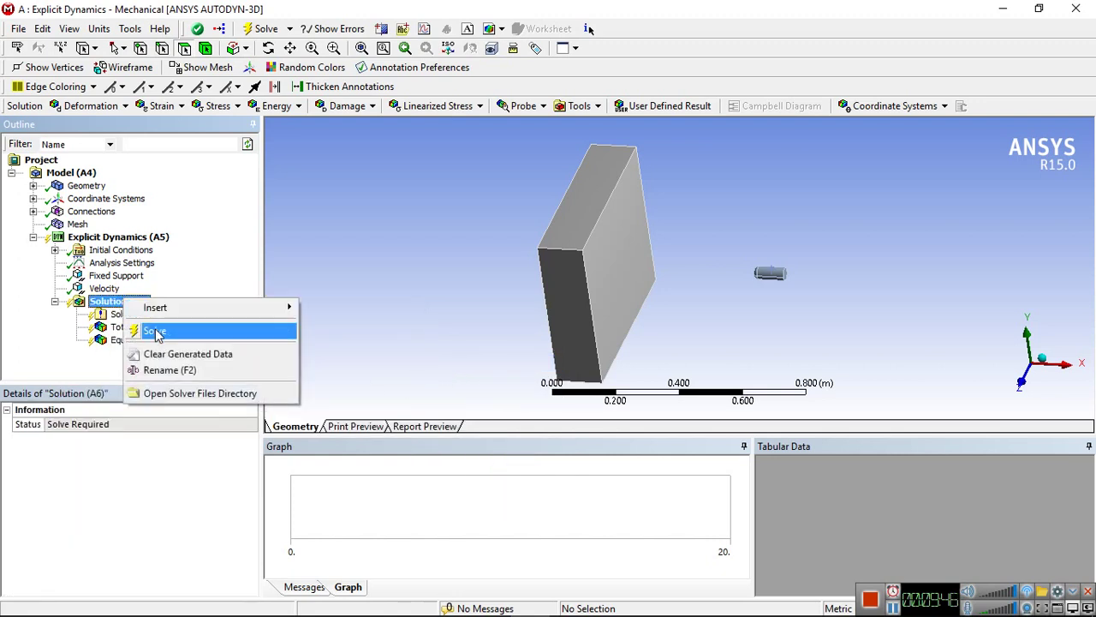
pyautogui.click(155, 331)
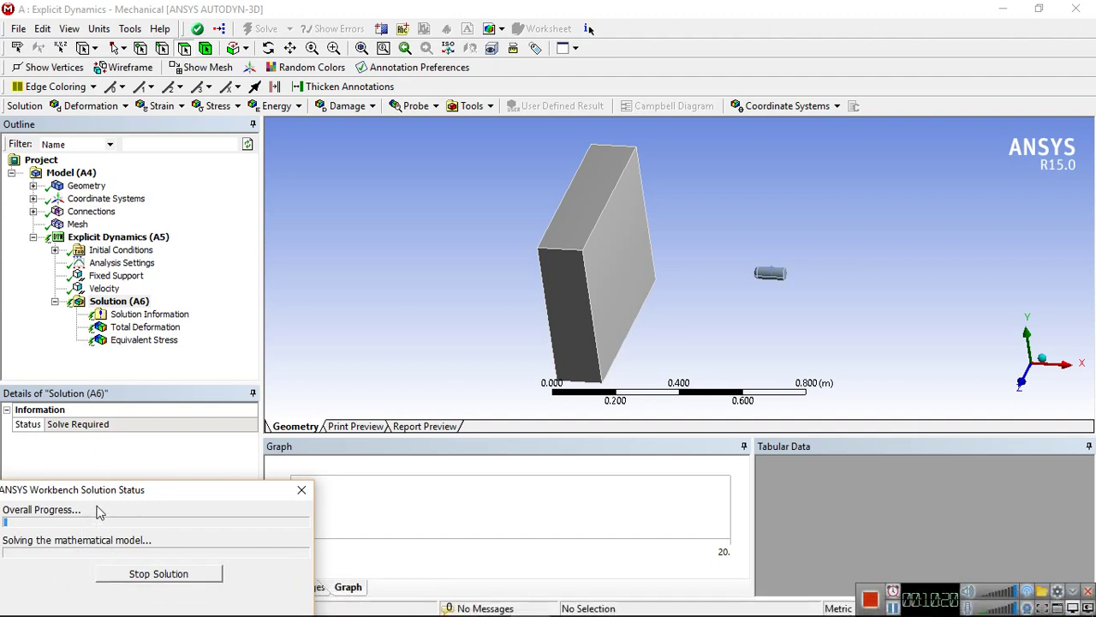
# - Move the solve progress window aside and show the Total Deformation result once solved
pyautogui.moveTo(101, 495); pyautogui.dragTo(124, 463)
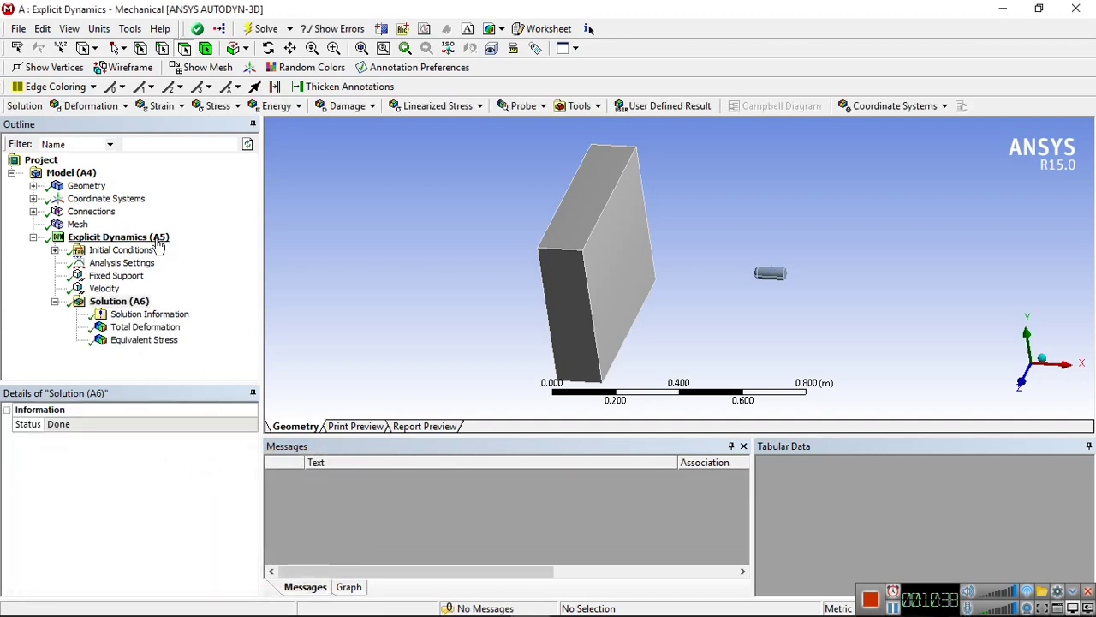
pyautogui.click(137, 327)
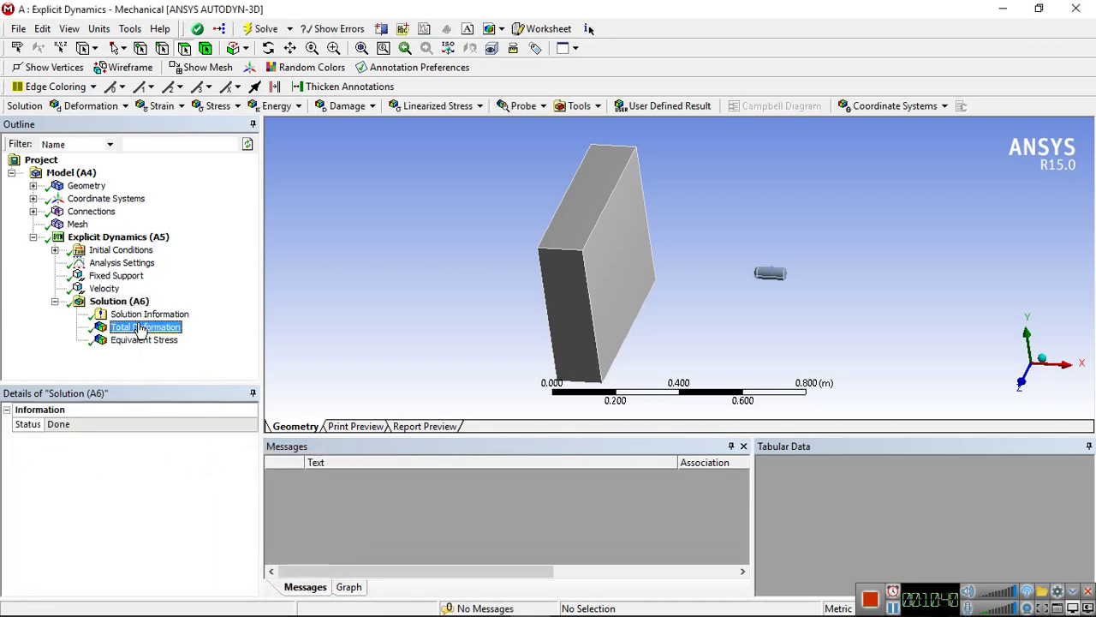
pyautogui.moveTo(451, 290); pyautogui.dragTo(566, 256)
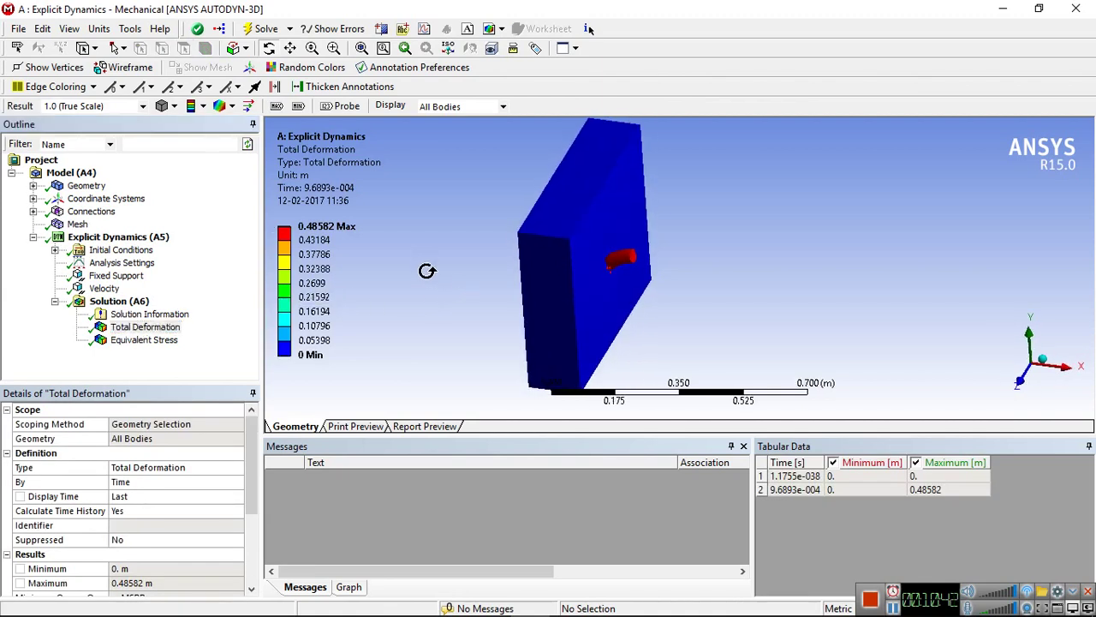
pyautogui.moveTo(598, 307)
pyautogui.mouseDown()
pyautogui.moveTo(528, 234)
pyautogui.moveTo(629, 223)
pyautogui.mouseUp()
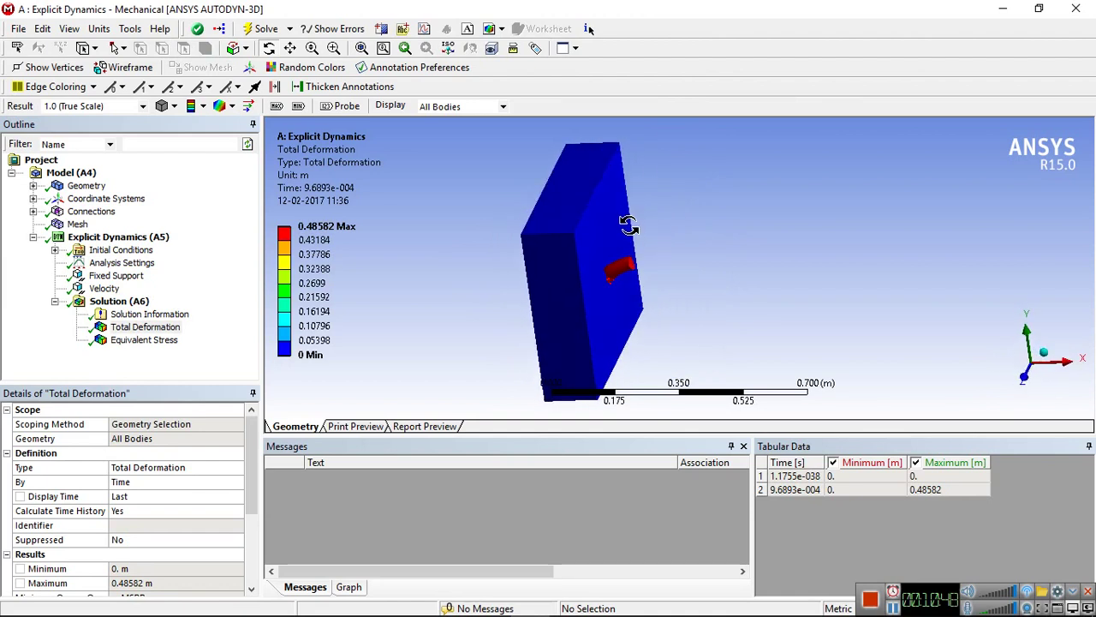
pyautogui.click(142, 304)
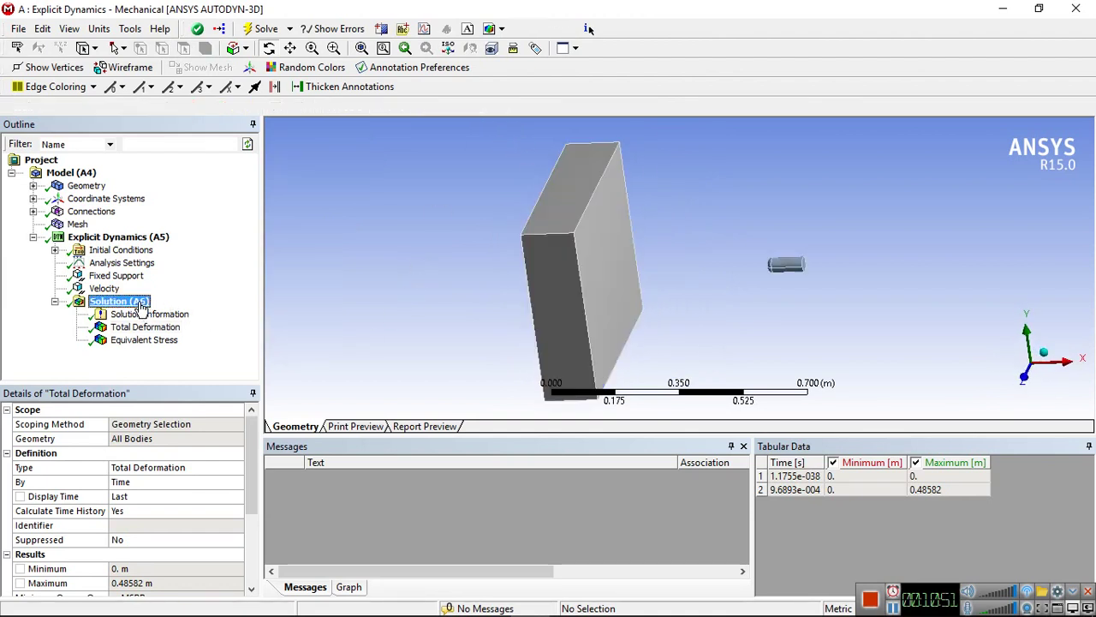
# - Assign Concrete as the material of the block body under Geometry
pyautogui.click(32, 186)
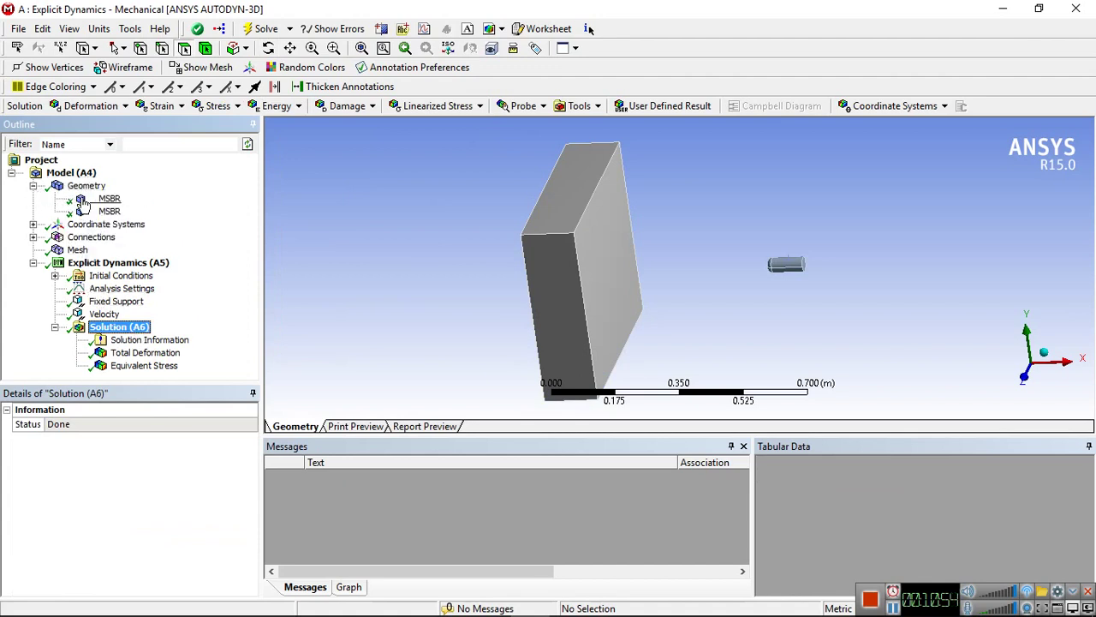
pyautogui.click(108, 199)
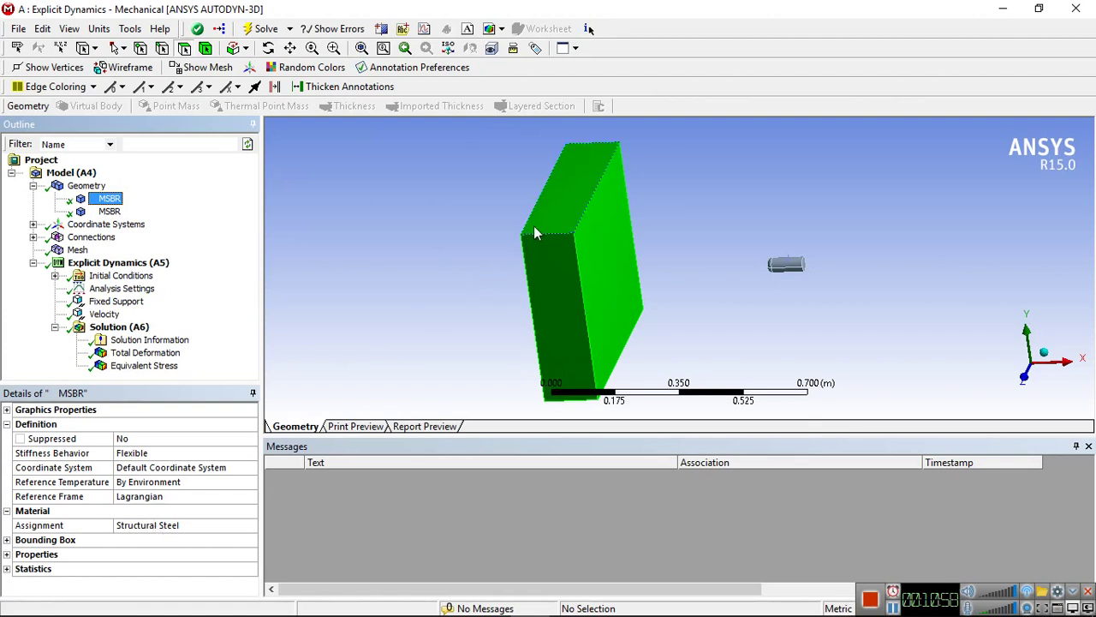
pyautogui.click(178, 526)
pyautogui.click(251, 527)
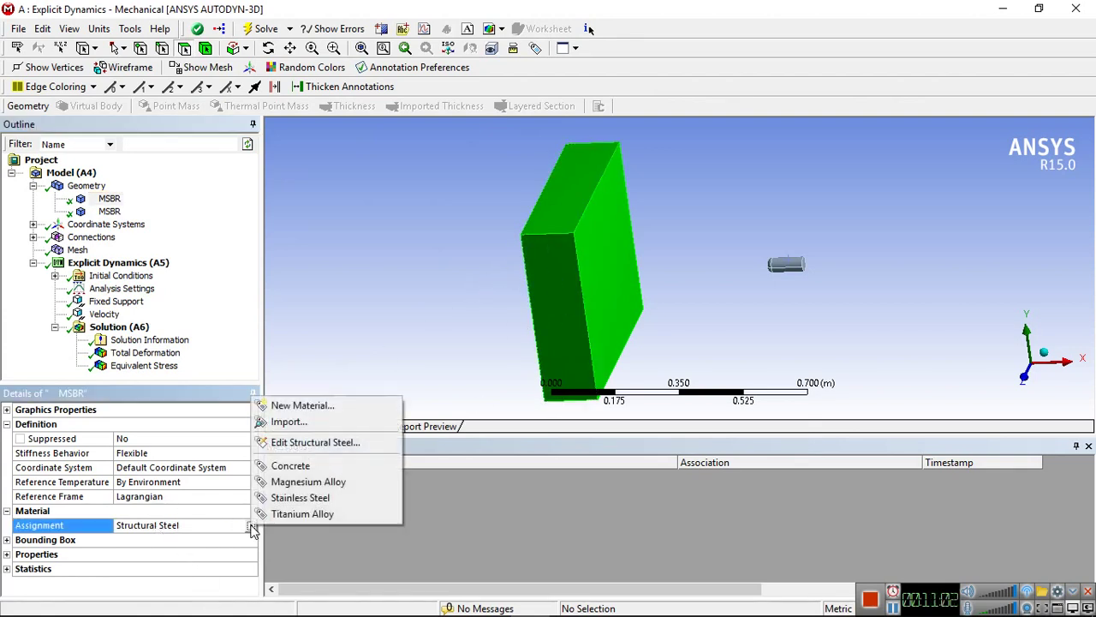
pyautogui.click(294, 467)
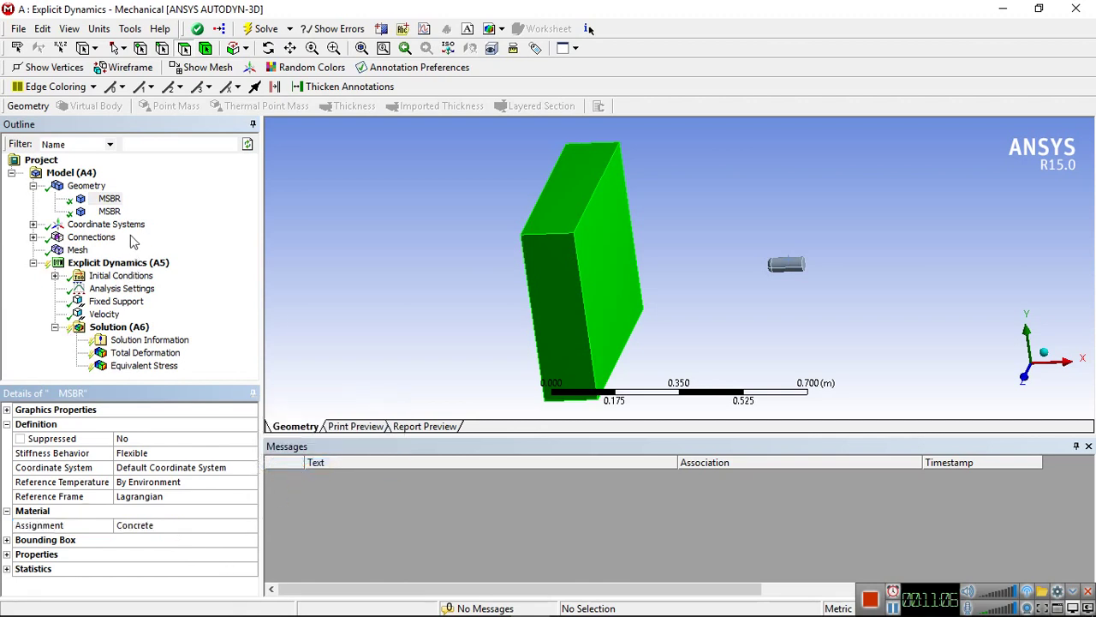
# - Assign Stainless Steel to the cylinder body, then return to the Total Deformation result
pyautogui.click(110, 211)
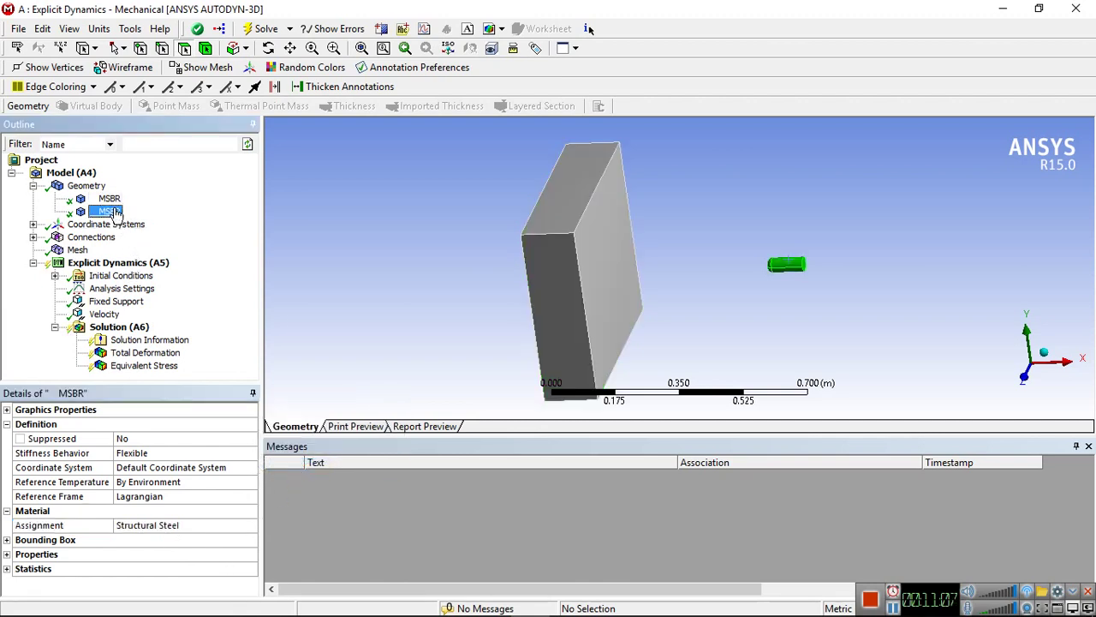
pyautogui.click(160, 526)
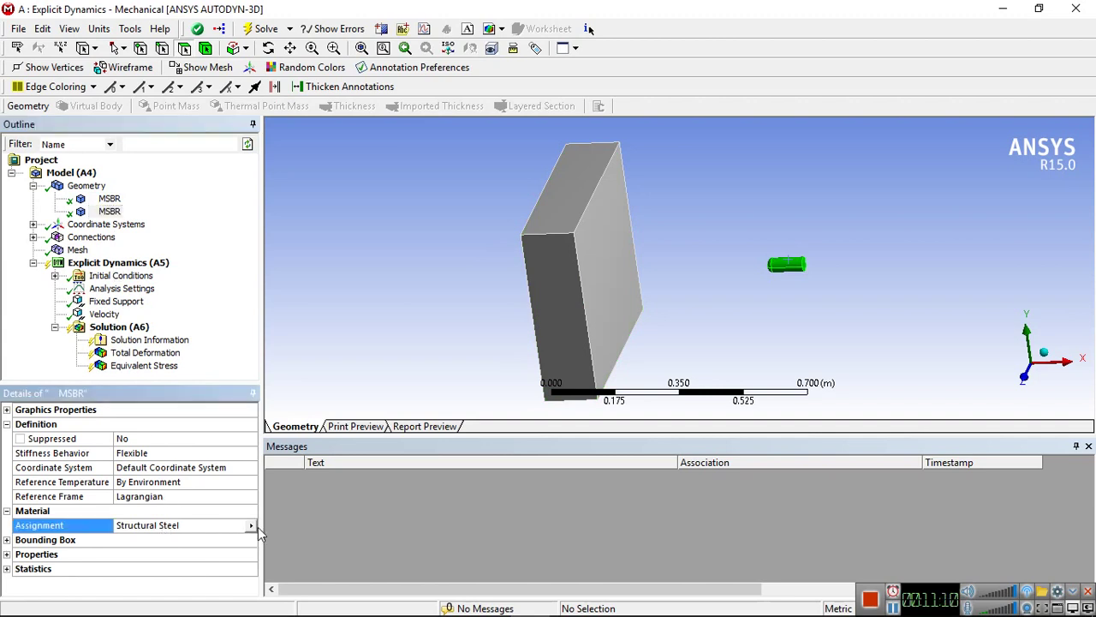
pyautogui.click(253, 527)
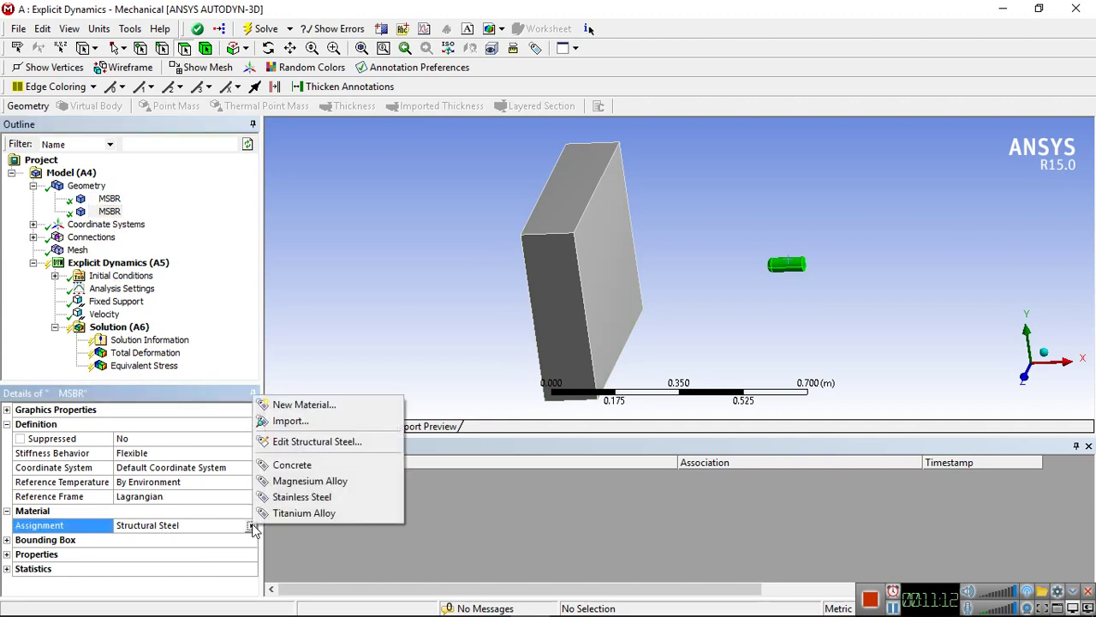
pyautogui.click(291, 498)
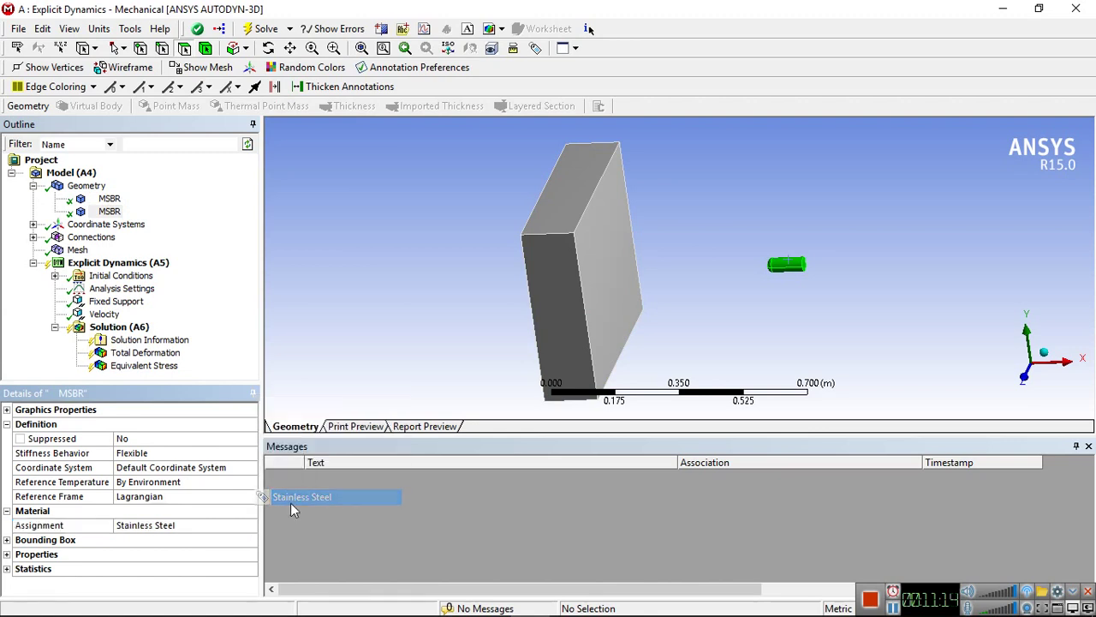
pyautogui.click(85, 186)
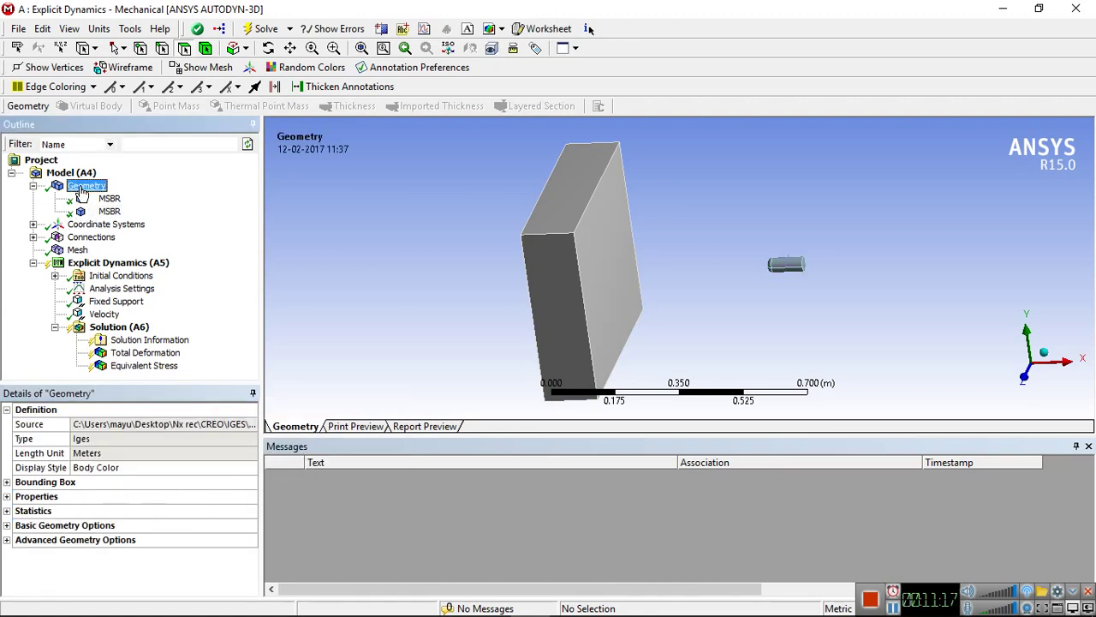
pyautogui.click(106, 329)
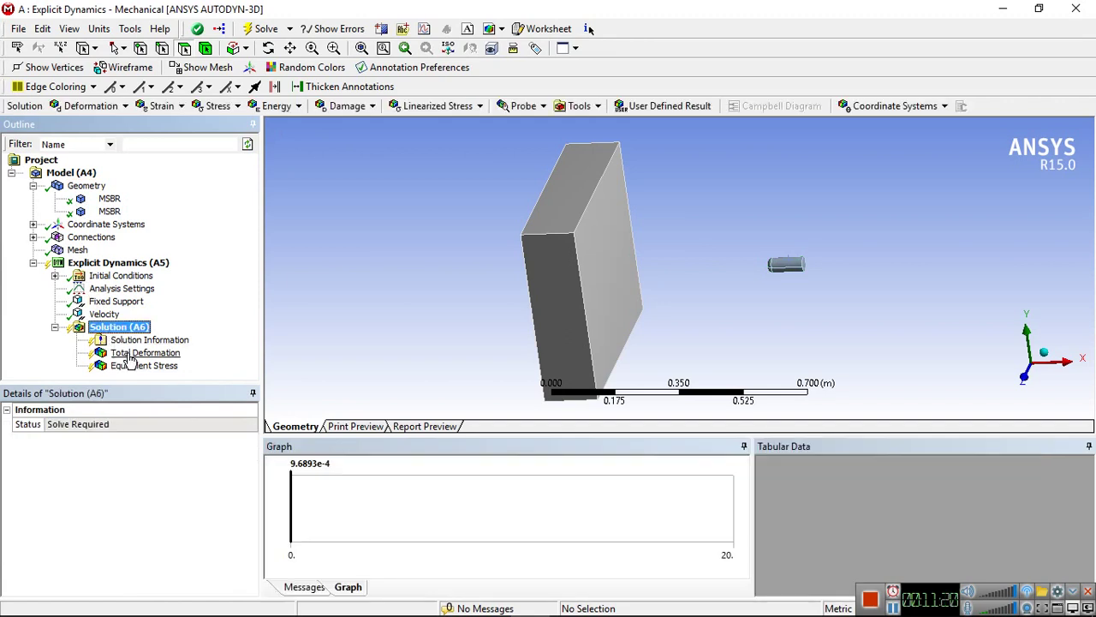
pyautogui.click(128, 358)
# - Rotate and zoom the model to inspect total deformation around the impact area
pyautogui.moveTo(451, 262); pyautogui.dragTo(417, 248)
pyautogui.moveTo(702, 243)
pyautogui.mouseDown()
pyautogui.moveTo(634, 252)
pyautogui.moveTo(633, 228)
pyautogui.moveTo(641, 237)
pyautogui.mouseUp()
pyautogui.moveTo(624, 185); pyautogui.dragTo(649, 159)
pyautogui.moveTo(641, 303); pyautogui.dragTo(648, 281)
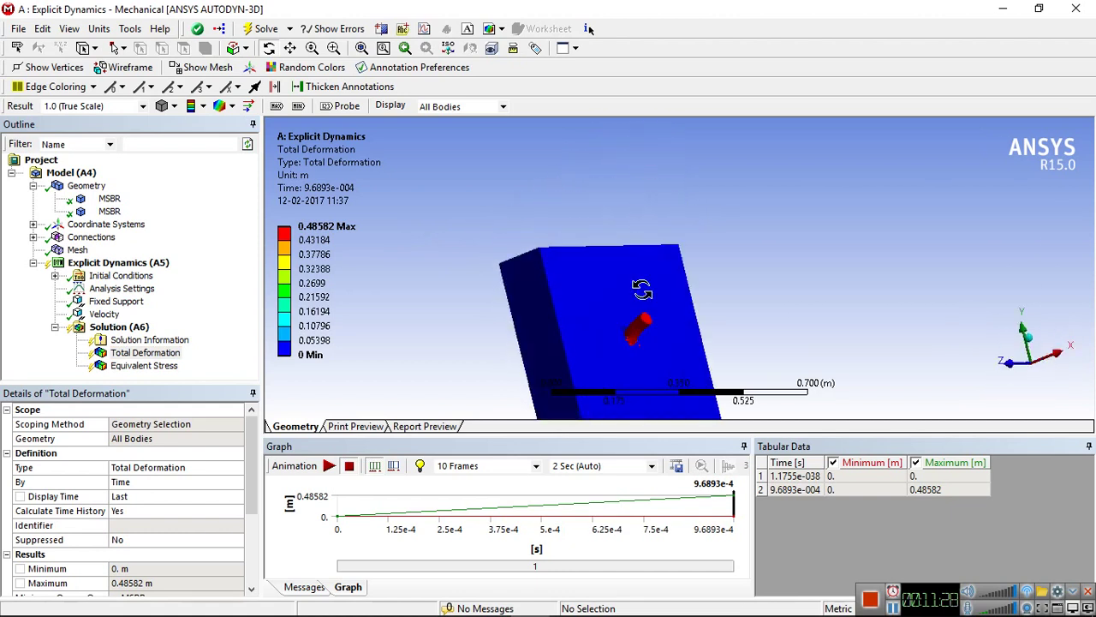
pyautogui.scroll(3, 649, 280)
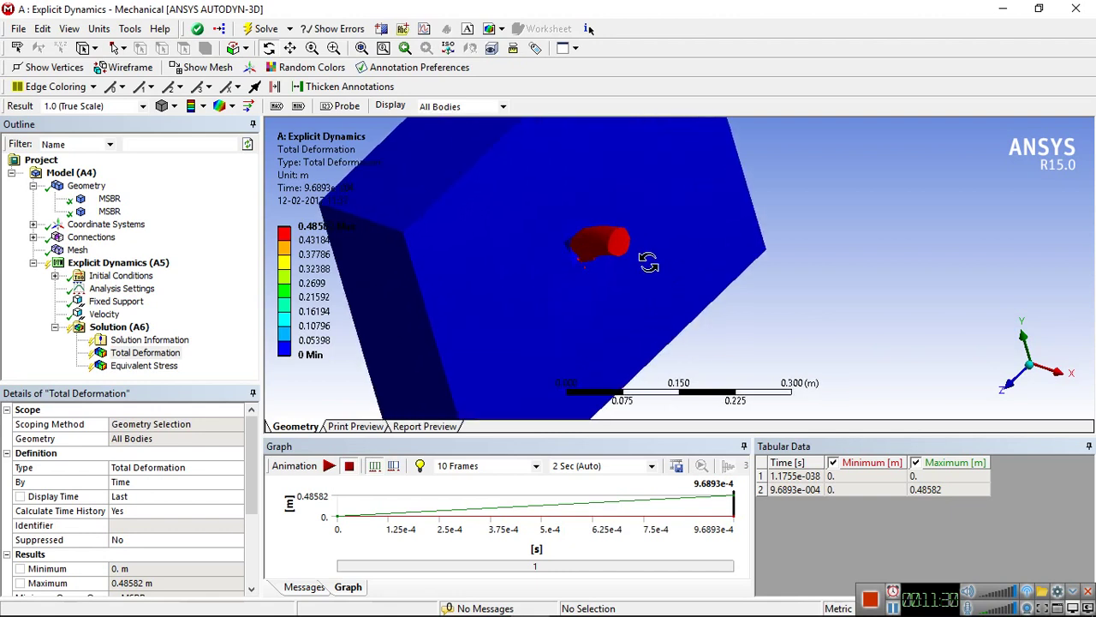
pyautogui.scroll(3, 538, 257)
pyautogui.scroll(-2, 531, 259)
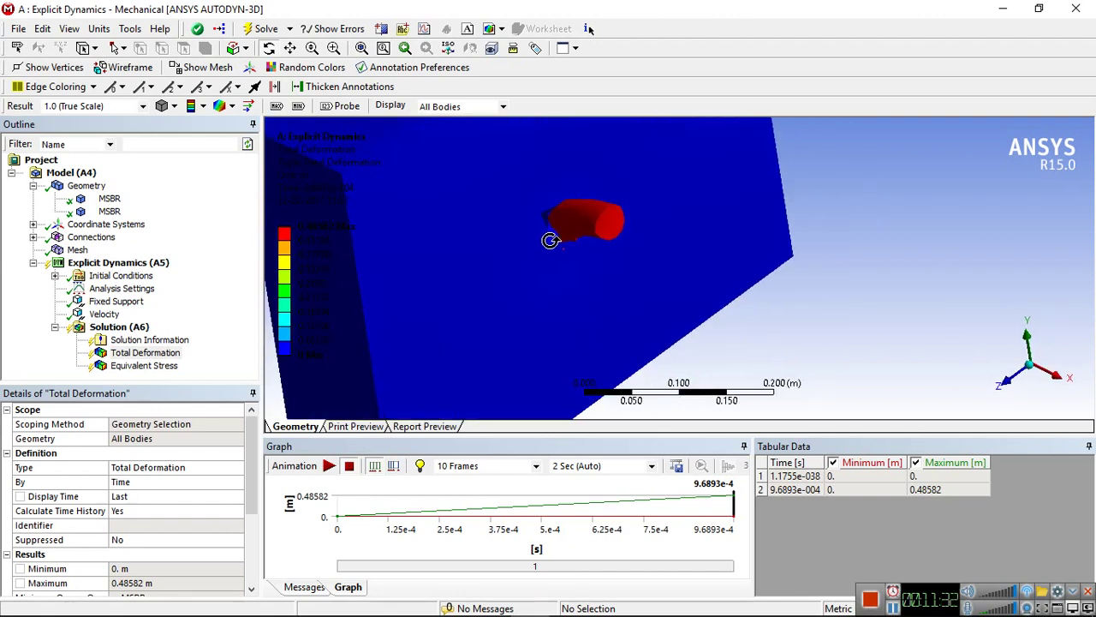
pyautogui.scroll(-3, 554, 244)
pyautogui.scroll(-1, 554, 247)
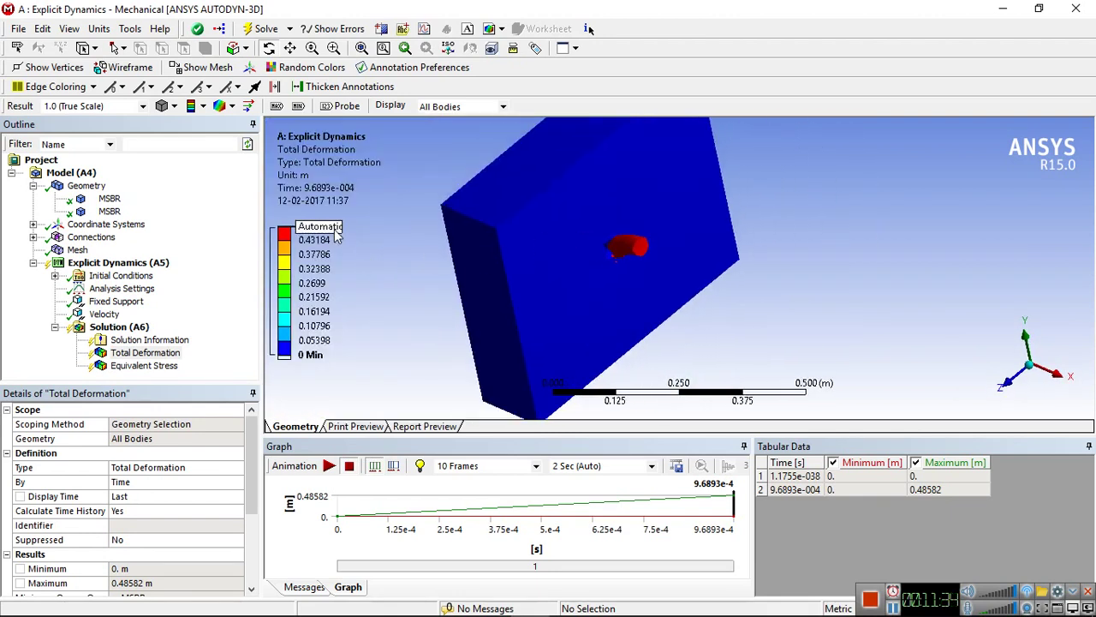
pyautogui.moveTo(501, 247); pyautogui.dragTo(521, 246, button='middle')
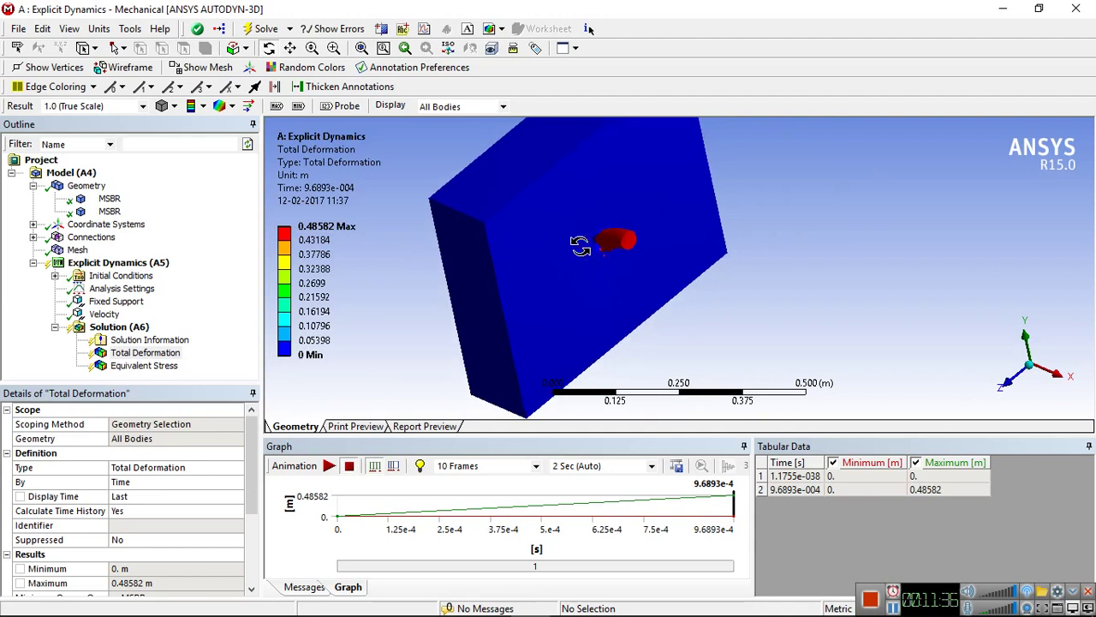
# - Display the Equivalent Stress result and orbit to inspect the stressed impact region
pyautogui.click(146, 366)
pyautogui.scroll(2, 585, 259)
pyautogui.scroll(1, 585, 259)
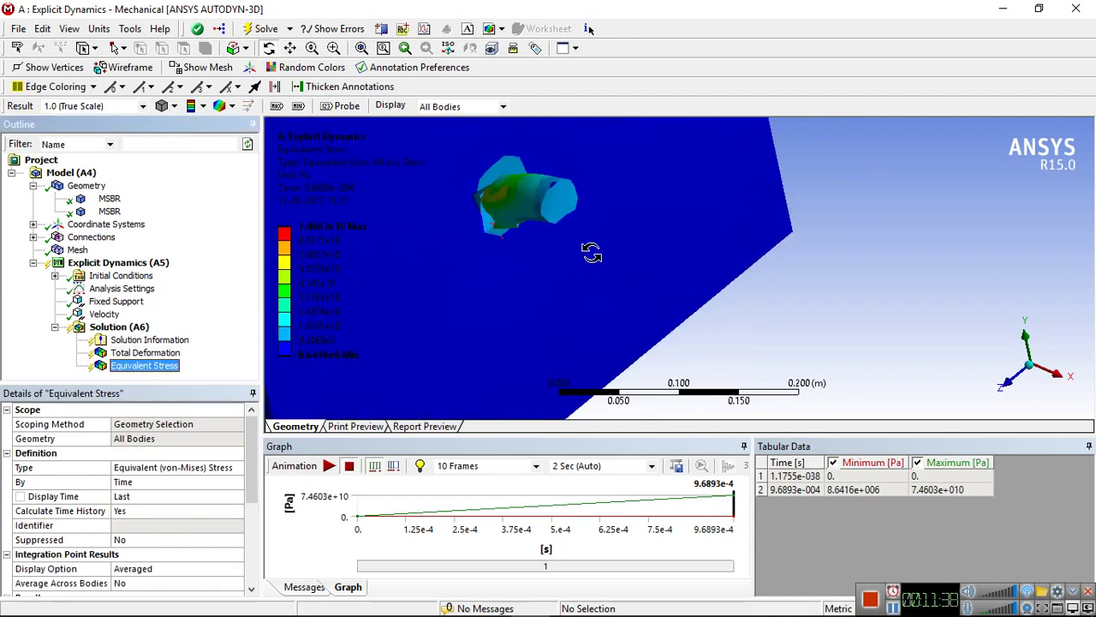
pyautogui.scroll(-2, 480, 209)
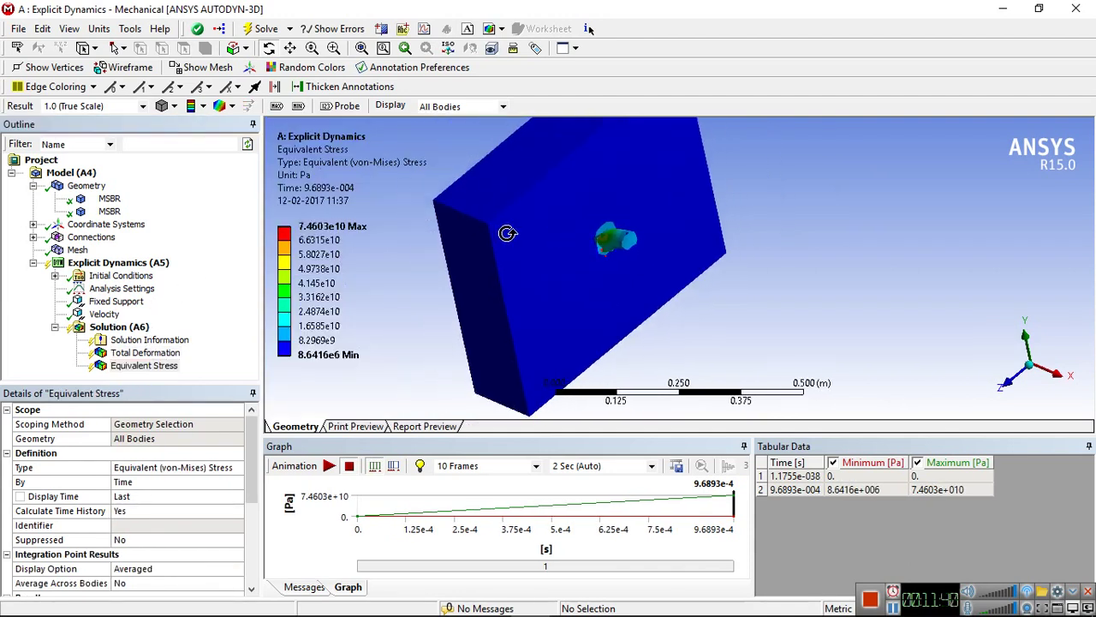
pyautogui.moveTo(594, 272); pyautogui.dragTo(583, 238, button='middle')
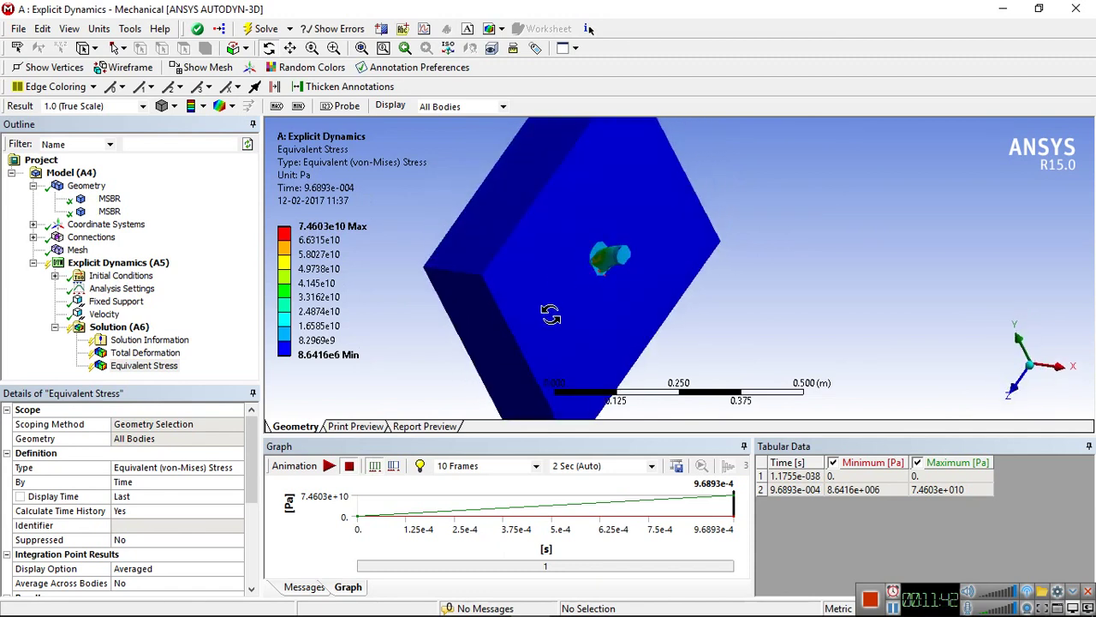
pyautogui.moveTo(550, 314); pyautogui.dragTo(570, 291, button='middle')
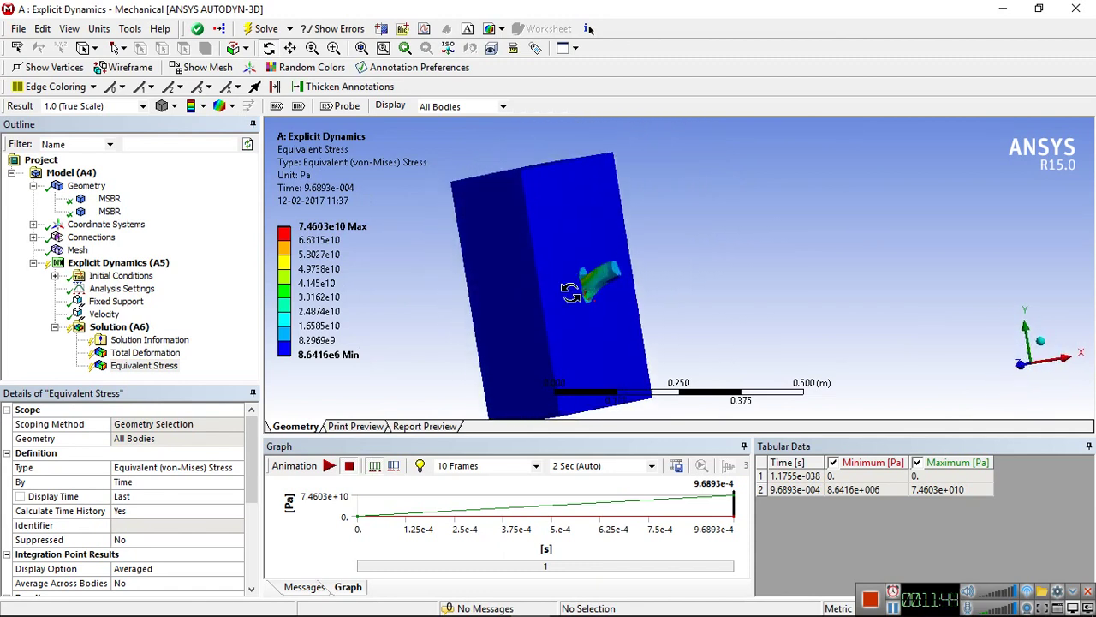
# - Animate the stress and deformation results, pause midway, then show the Solver Output
pyautogui.click(328, 467)
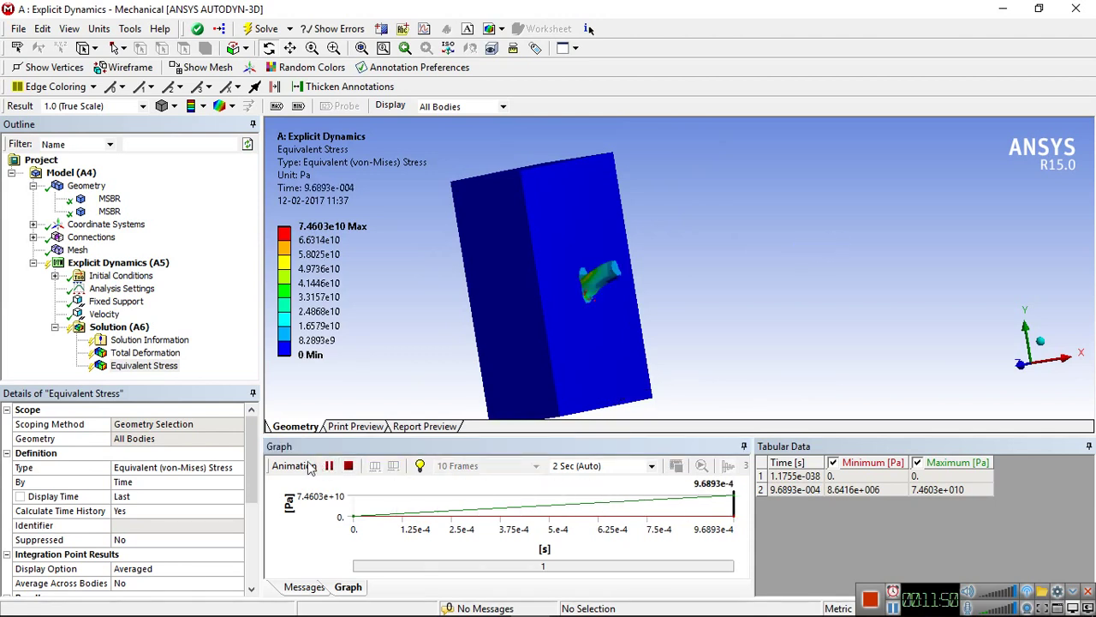
pyautogui.click(140, 353)
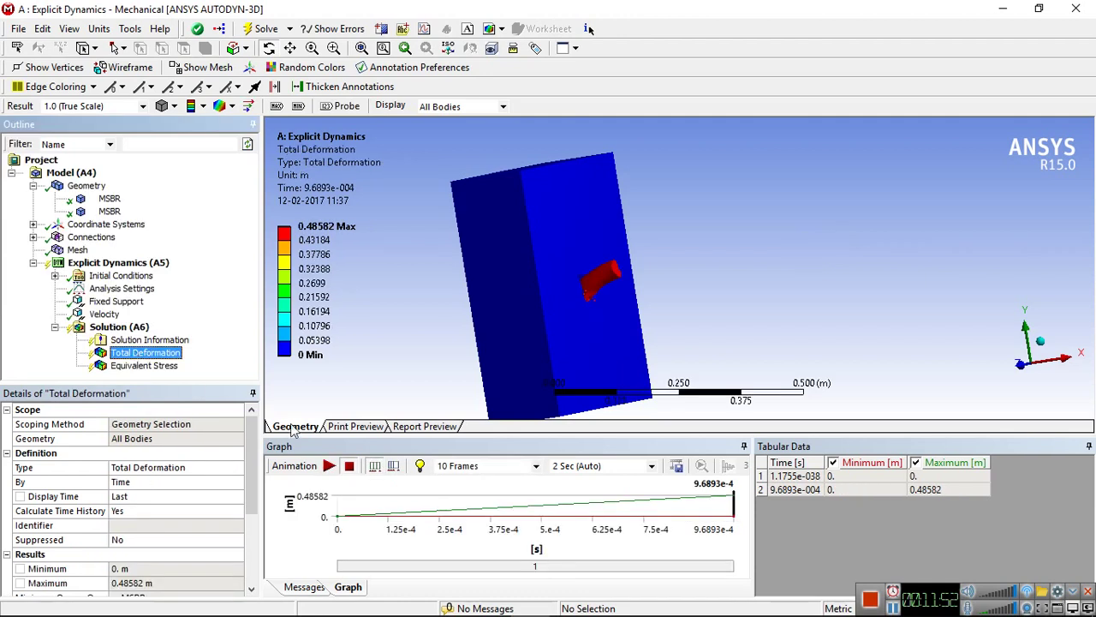
pyautogui.click(327, 466)
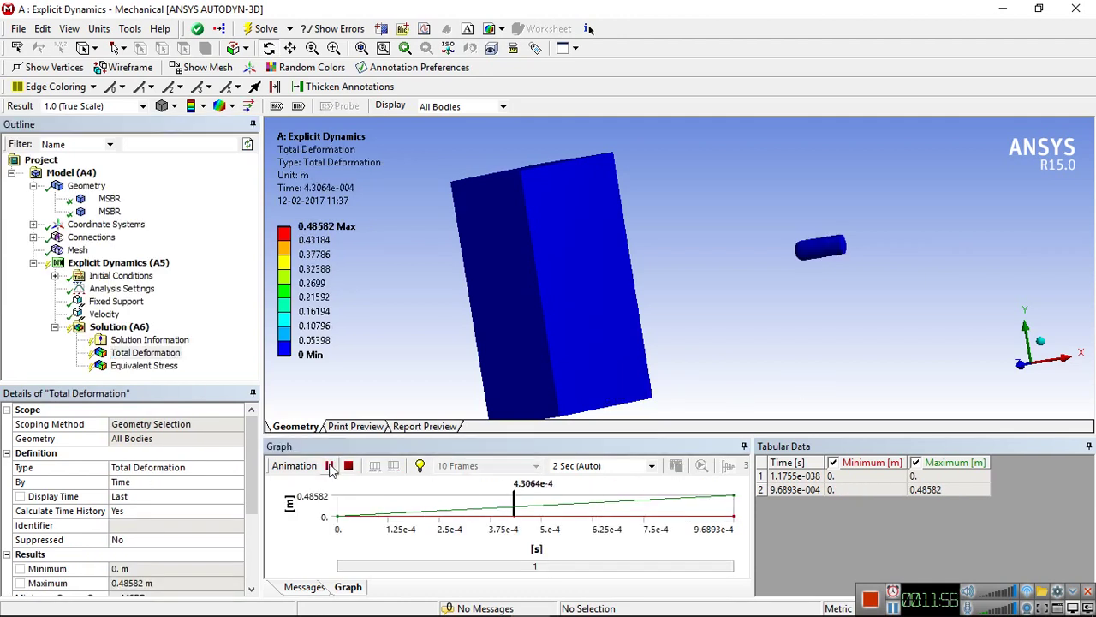
pyautogui.click(329, 465)
pyautogui.click(128, 340)
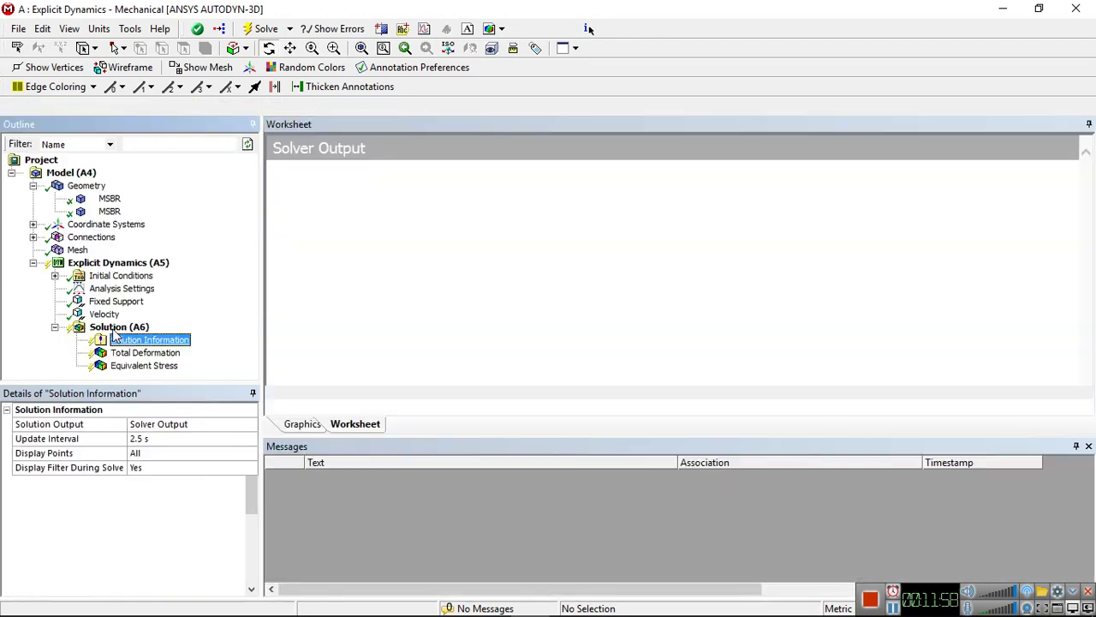
# - Re-solve Solution (A6) with the new materials and show Total Deformation once Done
pyautogui.click(115, 327)
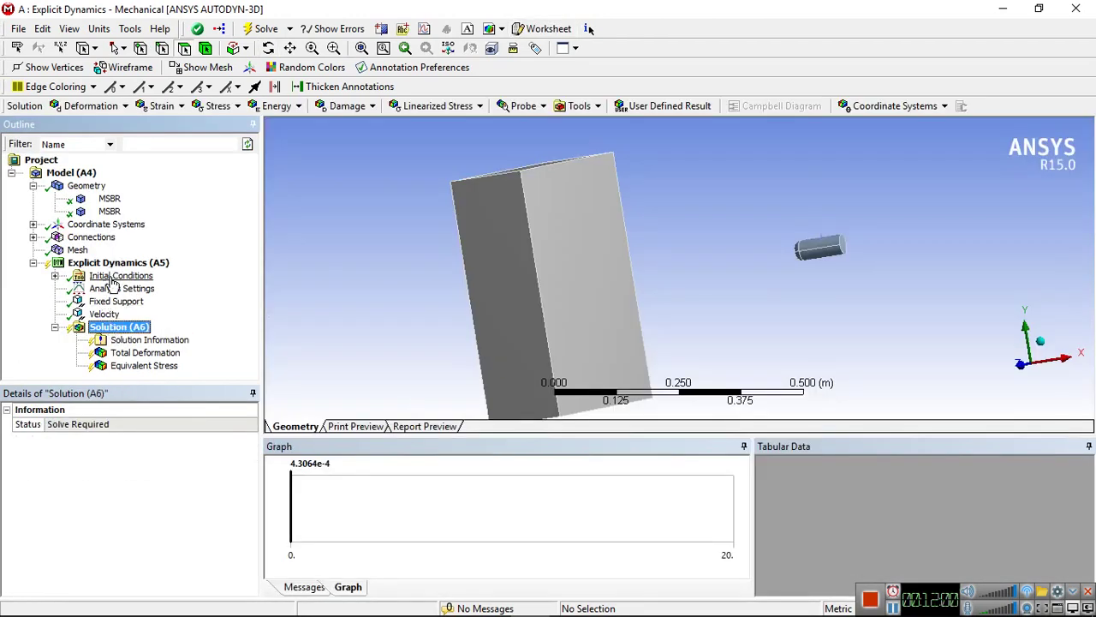
pyautogui.rightClick(117, 328)
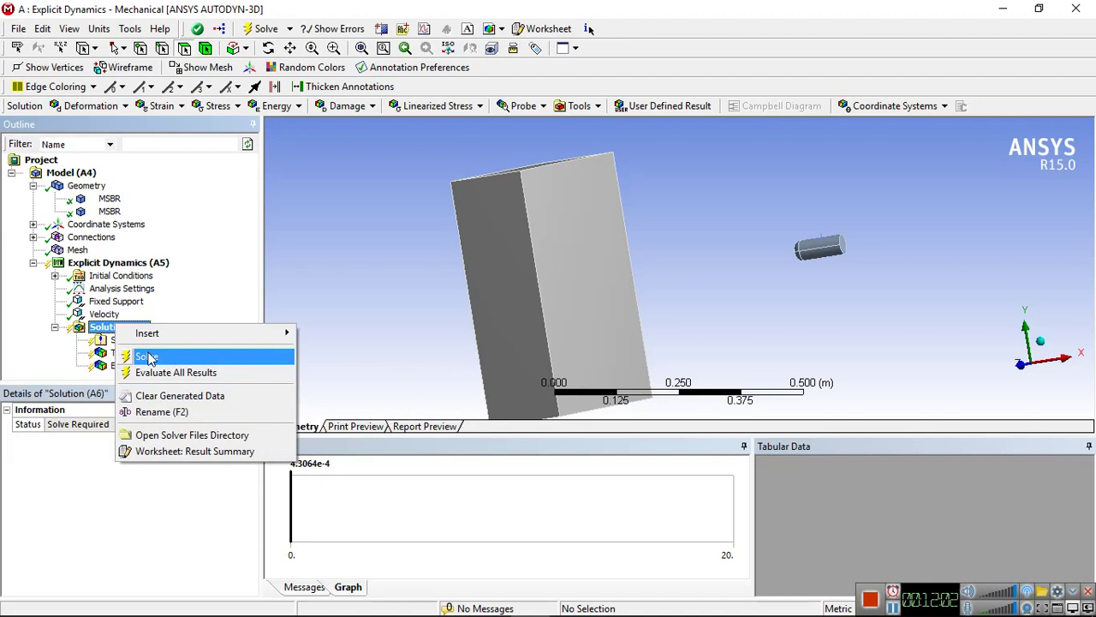
pyautogui.click(147, 356)
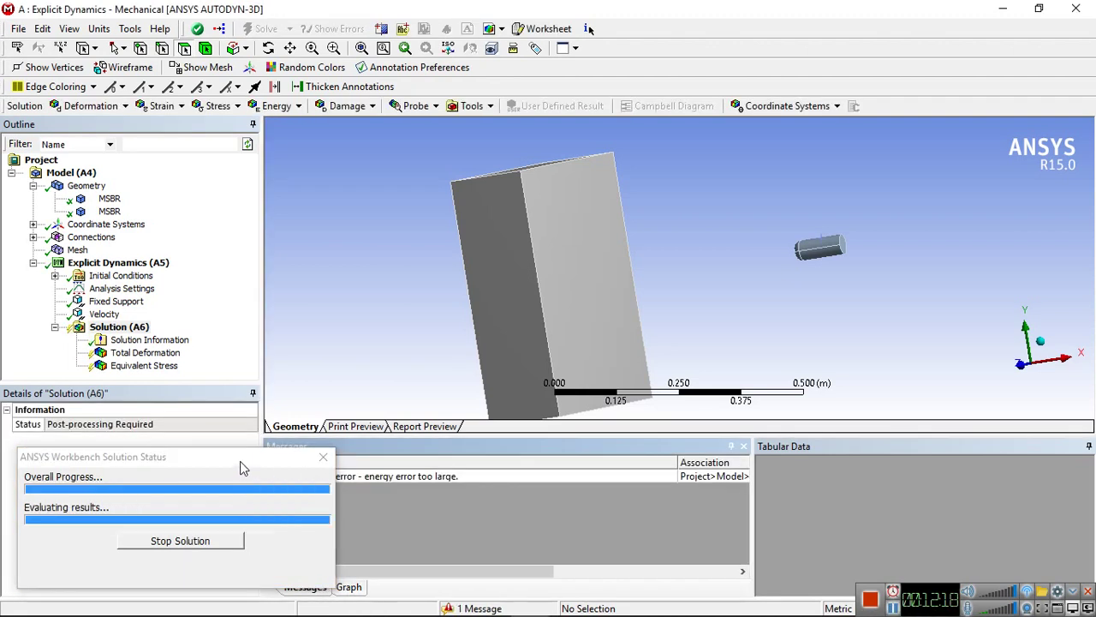
pyautogui.click(159, 353)
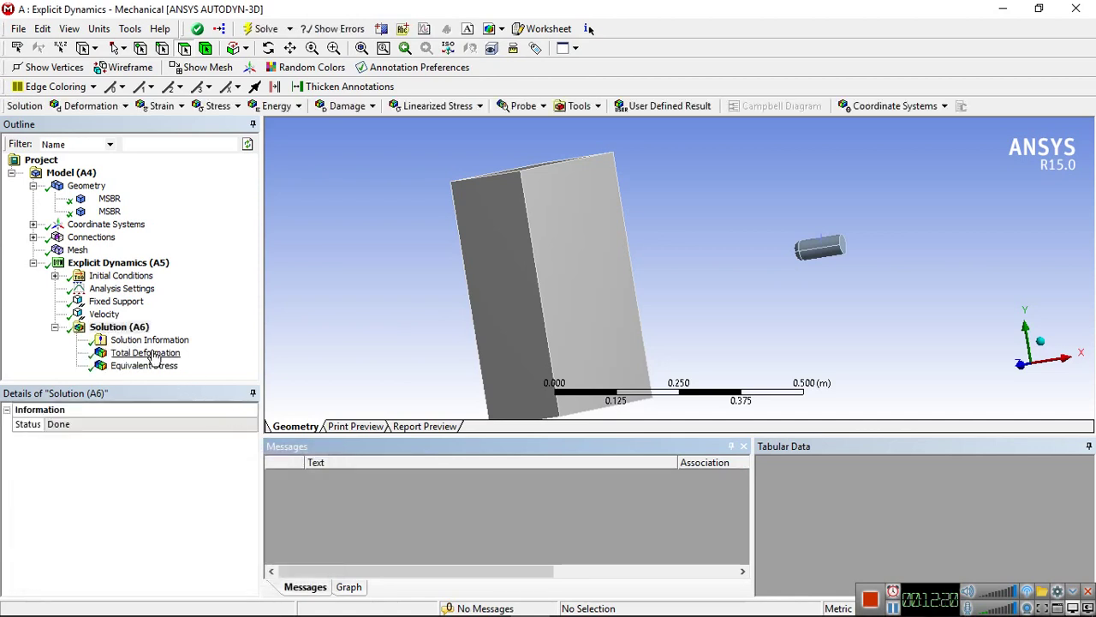
# - Orbit and zoom the deformed model, then view Equivalent Stress around the impact zone
pyautogui.moveTo(618, 257); pyautogui.dragTo(533, 350, button='middle')
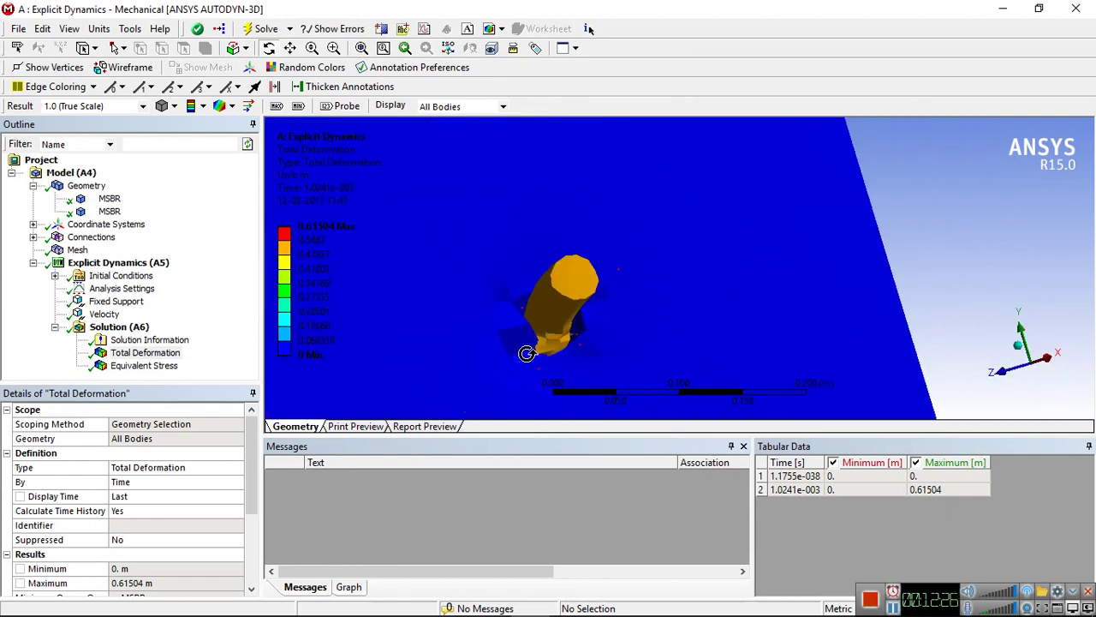
pyautogui.scroll(-2, 527, 352)
pyautogui.scroll(-2, 527, 353)
pyautogui.scroll(-1, 527, 353)
pyautogui.moveTo(547, 314); pyautogui.dragTo(710, 318, button='middle')
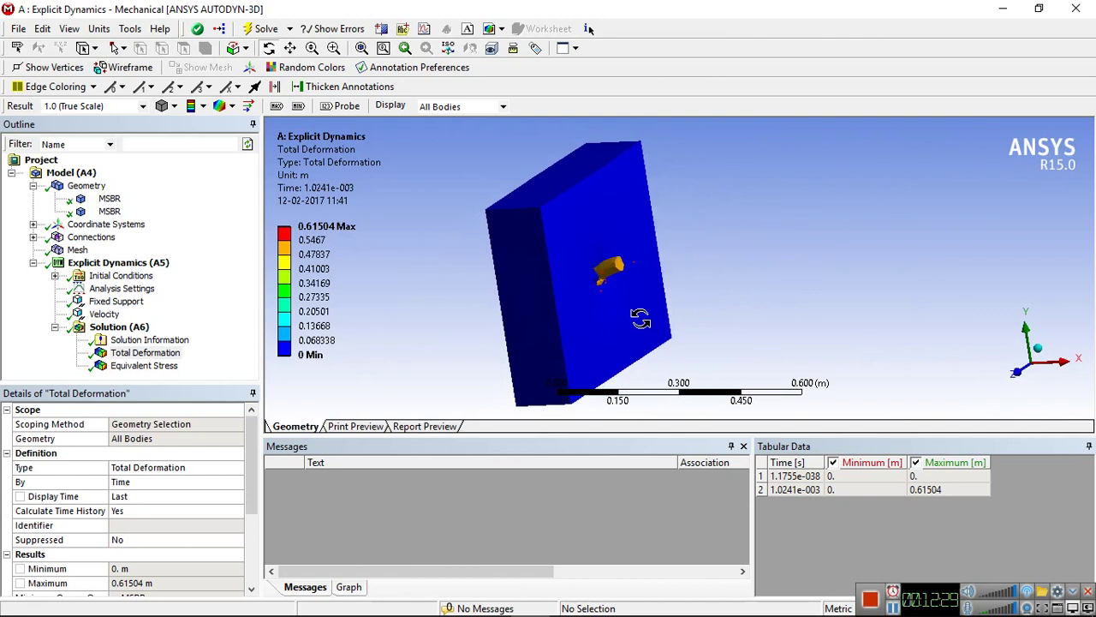
pyautogui.click(162, 367)
pyautogui.scroll(2, 533, 295)
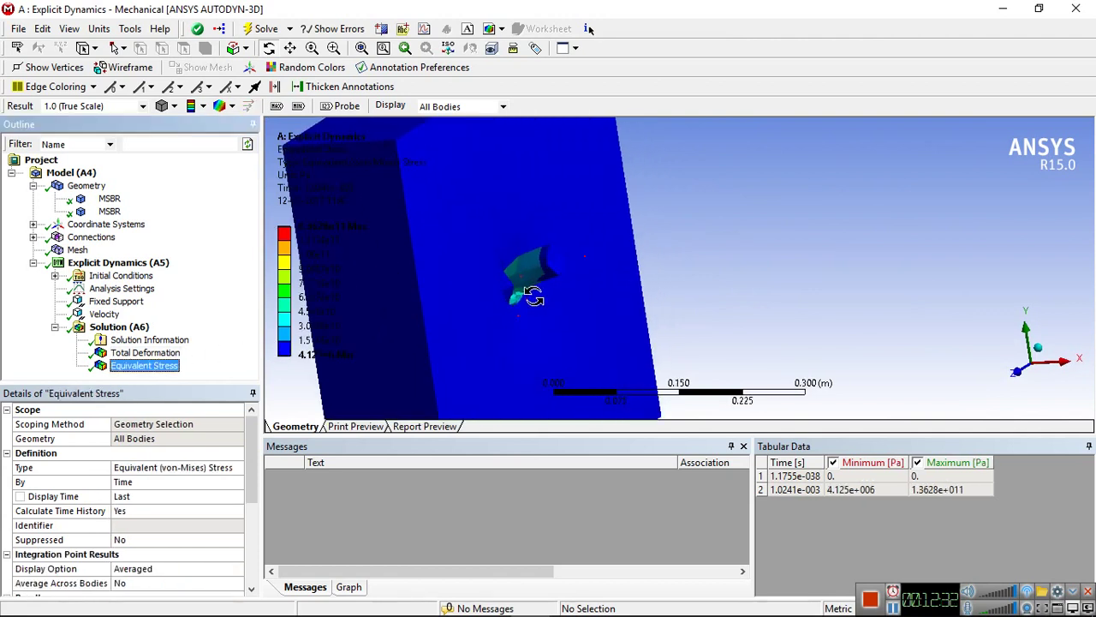
pyautogui.moveTo(521, 290)
pyautogui.mouseDown(button='middle')
pyautogui.moveTo(482, 294)
pyautogui.moveTo(481, 314)
pyautogui.moveTo(457, 283)
pyautogui.moveTo(426, 306)
pyautogui.moveTo(406, 284)
pyautogui.moveTo(485, 293)
pyautogui.moveTo(660, 215)
pyautogui.moveTo(609, 237)
pyautogui.moveTo(585, 198)
pyautogui.moveTo(591, 209)
pyautogui.moveTo(573, 232)
pyautogui.moveTo(656, 232)
pyautogui.moveTo(688, 209)
pyautogui.moveTo(648, 232)
pyautogui.moveTo(586, 233)
pyautogui.moveTo(595, 244)
pyautogui.mouseUp(button='middle')
# - Animate Total Deformation with its time graph, pause it, then display Equivalent Stress
pyautogui.click(145, 352)
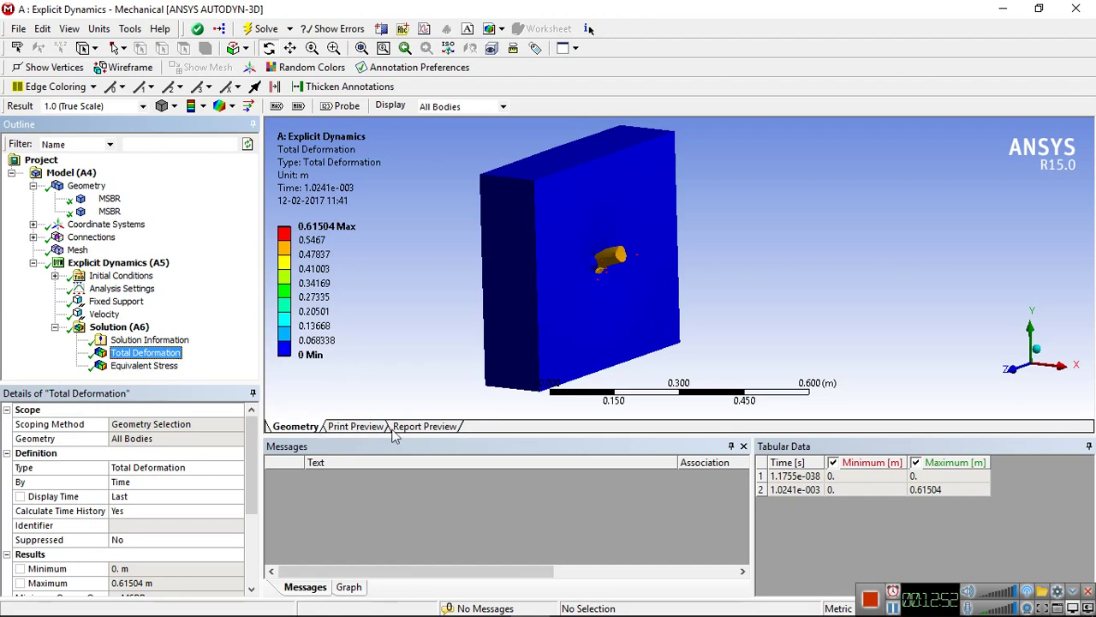
pyautogui.click(345, 587)
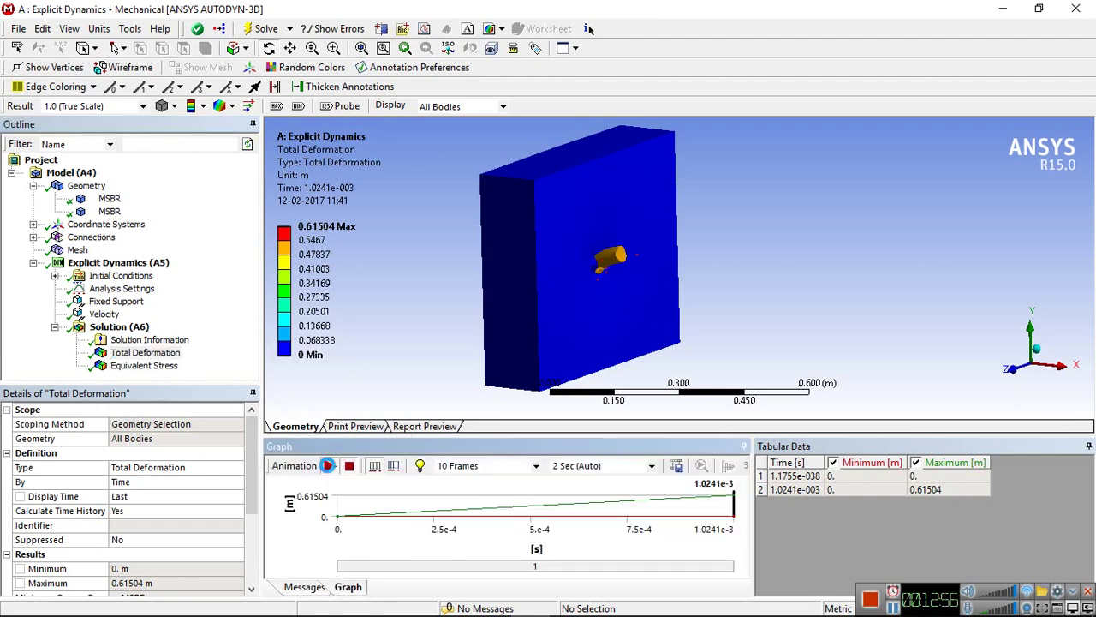
pyautogui.click(327, 465)
pyautogui.moveTo(591, 332)
pyautogui.mouseDown()
pyautogui.moveTo(521, 320)
pyautogui.moveTo(556, 359)
pyautogui.mouseUp()
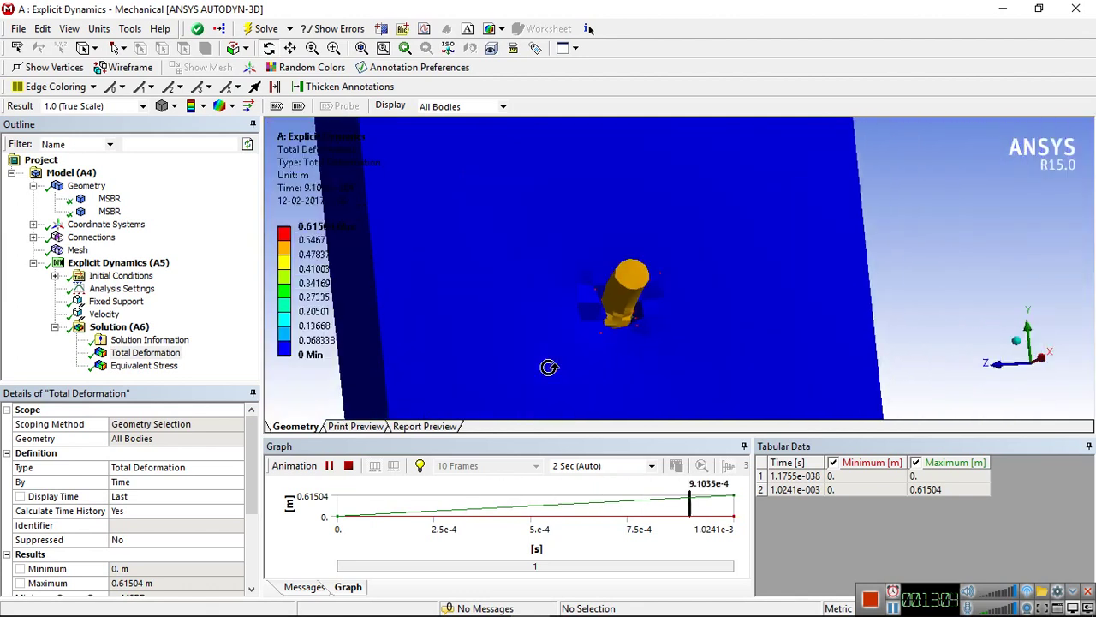
pyautogui.scroll(-2, 549, 368)
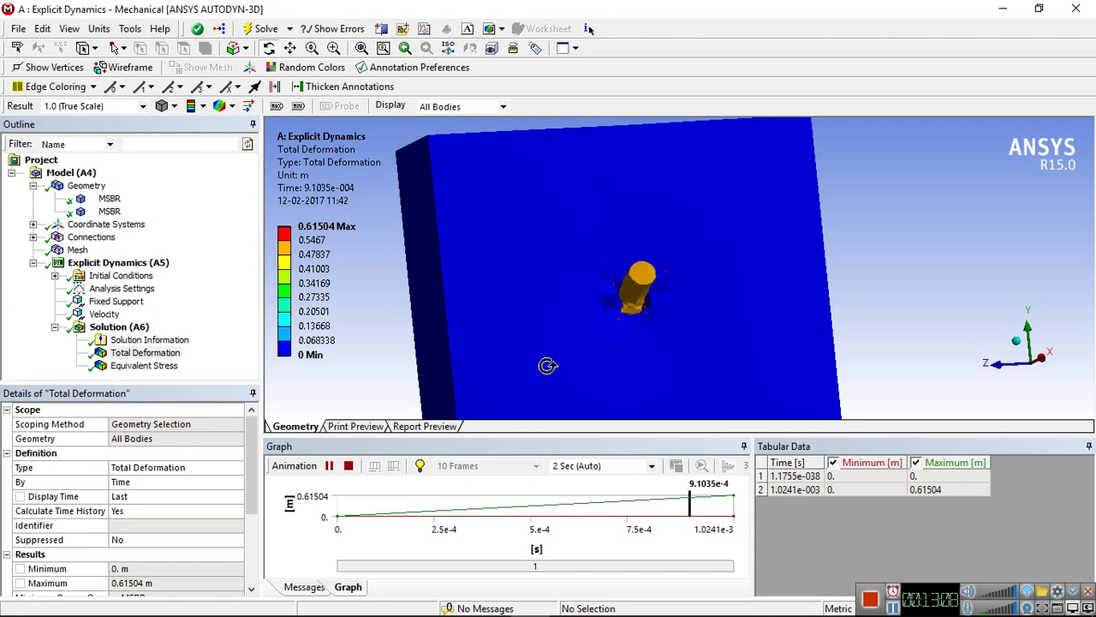
pyautogui.click(329, 466)
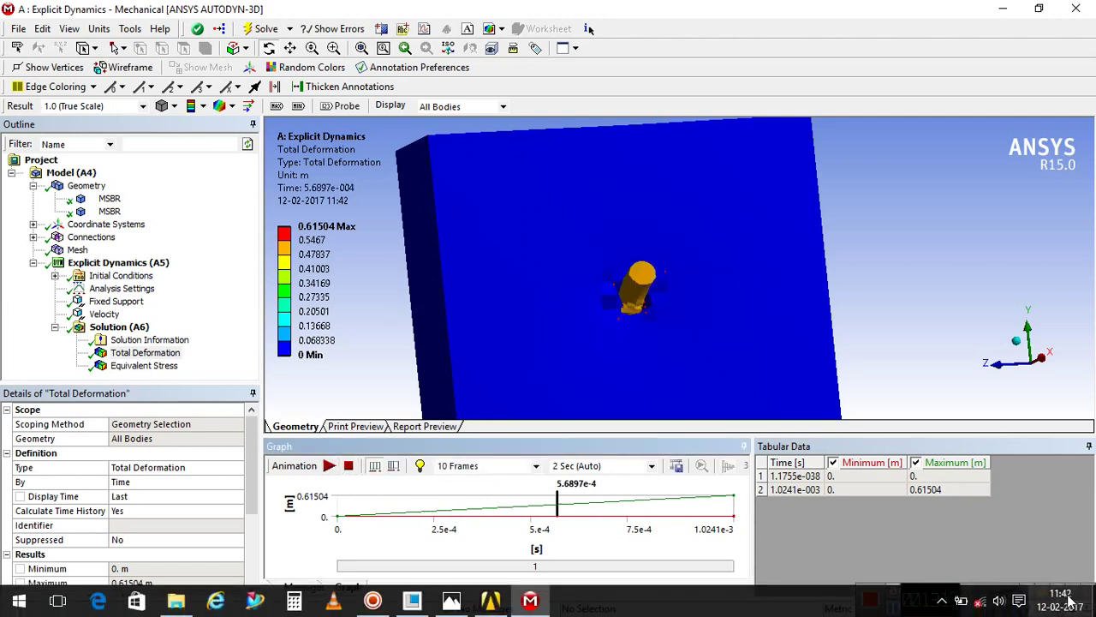
pyautogui.click(893, 606)
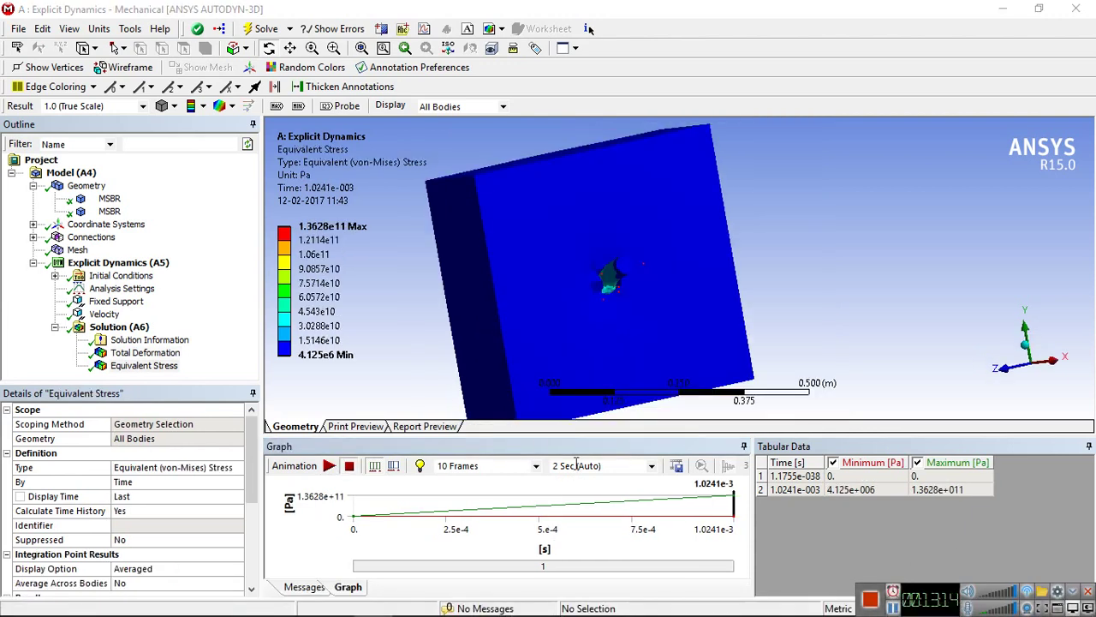
pyautogui.click(434, 425)
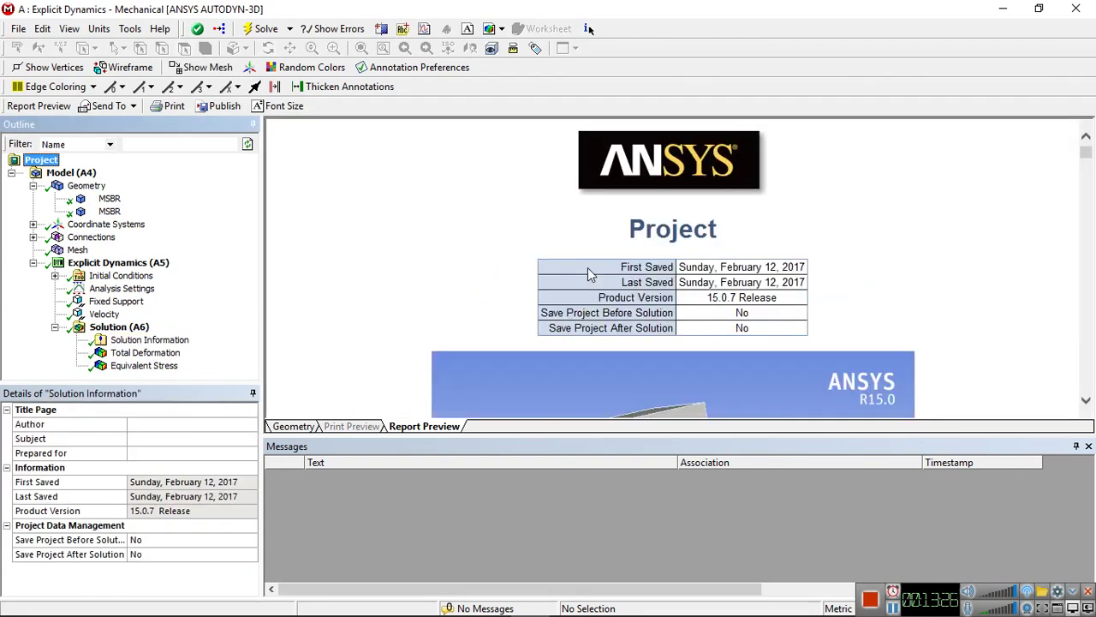
# - Scroll the report to the geometry table and highlight the Concrete and Stainless Steel assignments
pyautogui.scroll(-3, 588, 267)
pyautogui.scroll(-3, 588, 267)
pyautogui.scroll(-1, 588, 267)
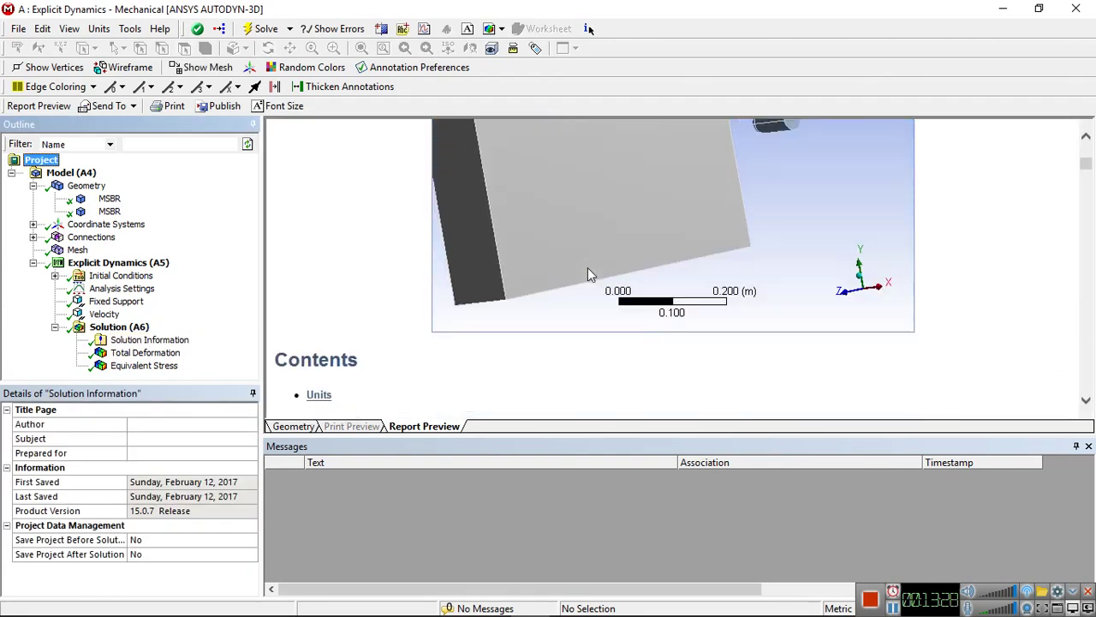
pyautogui.scroll(-3, 587, 269)
pyautogui.scroll(-3, 588, 269)
pyautogui.scroll(-3, 588, 269)
pyautogui.scroll(-3, 587, 269)
pyautogui.scroll(-3, 589, 272)
pyautogui.scroll(-2, 589, 273)
pyautogui.scroll(-1, 588, 273)
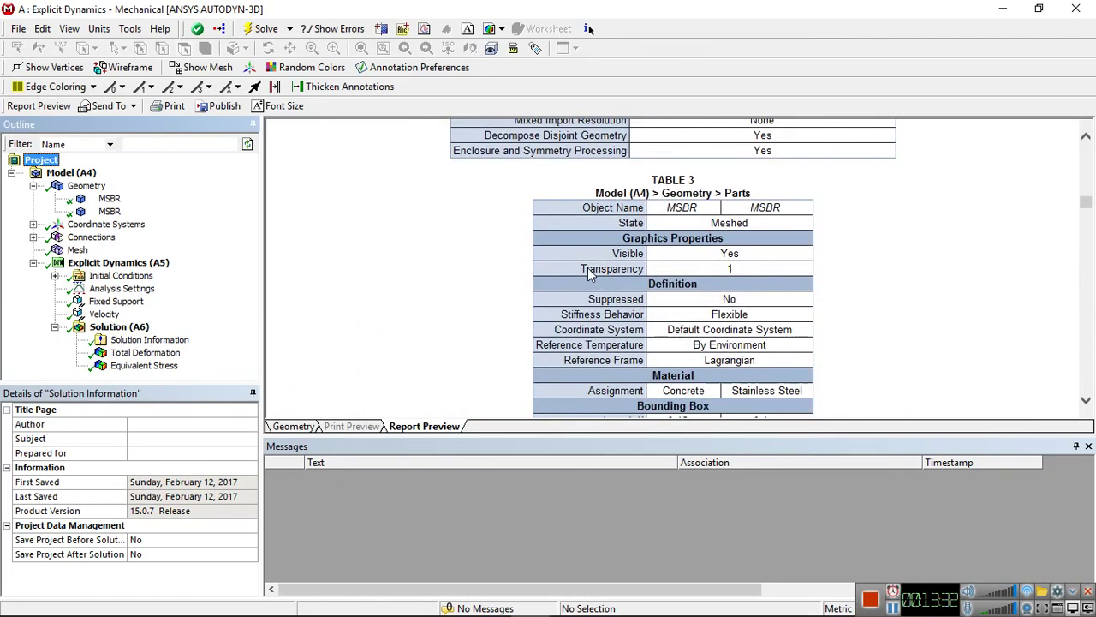
pyautogui.scroll(-1, 587, 271)
pyautogui.scroll(-1, 588, 272)
pyautogui.scroll(-1, 587, 273)
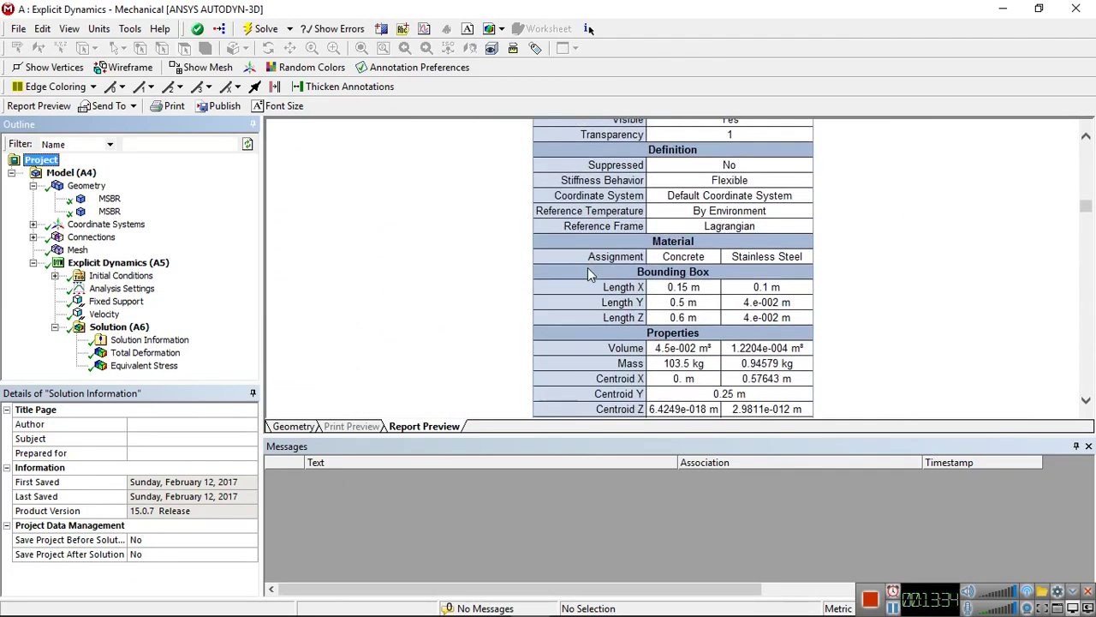
pyautogui.scroll(-2, 588, 272)
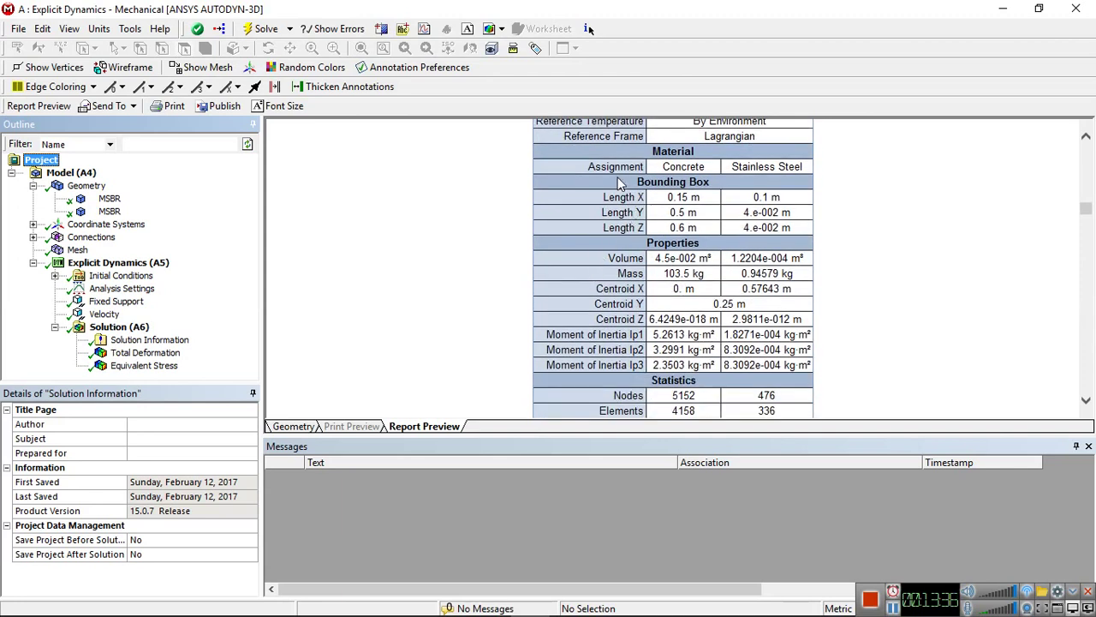
pyautogui.moveTo(659, 164); pyautogui.dragTo(715, 166)
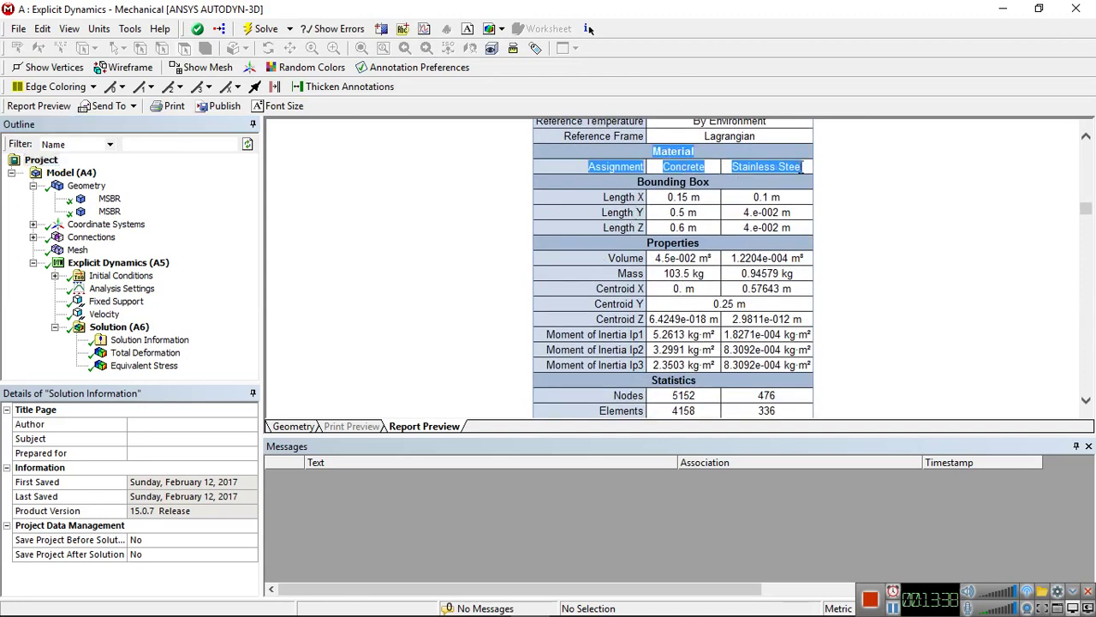
# - Read on through mesh, analysis and results tables to the 1.3628e+011 Pa Equivalent Stress peak
pyautogui.scroll(-1, 682, 219)
pyautogui.scroll(-4, 681, 219)
pyautogui.scroll(-1, 681, 219)
pyautogui.scroll(-1, 681, 221)
pyautogui.scroll(-1, 682, 221)
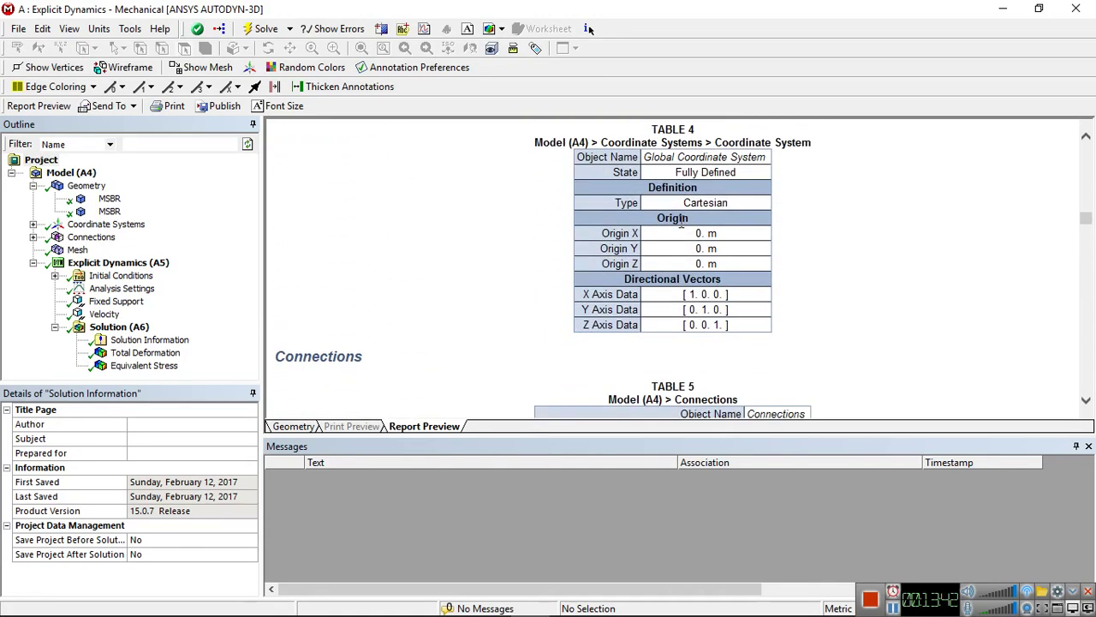
pyautogui.scroll(-1, 682, 221)
pyautogui.scroll(-2, 680, 220)
pyautogui.scroll(-3, 680, 221)
pyautogui.scroll(-5, 680, 221)
pyautogui.scroll(-5, 680, 221)
pyautogui.scroll(-5, 681, 220)
pyautogui.scroll(-6, 682, 220)
pyautogui.scroll(-8, 682, 220)
pyautogui.scroll(-4, 682, 221)
pyautogui.scroll(-5, 682, 221)
pyautogui.scroll(-7, 680, 221)
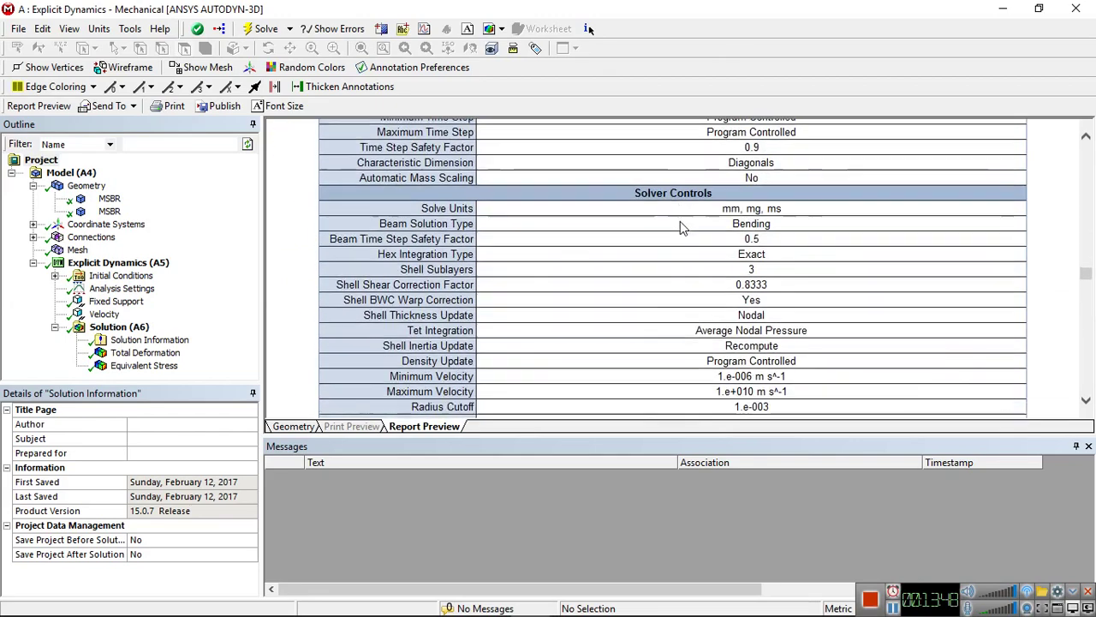
pyautogui.scroll(-7, 680, 221)
pyautogui.scroll(-7, 680, 221)
pyautogui.scroll(-7, 680, 221)
pyautogui.scroll(-7, 680, 221)
pyautogui.scroll(-1, 680, 221)
pyautogui.scroll(-6, 680, 220)
pyautogui.scroll(-8, 680, 221)
pyautogui.scroll(-8, 680, 221)
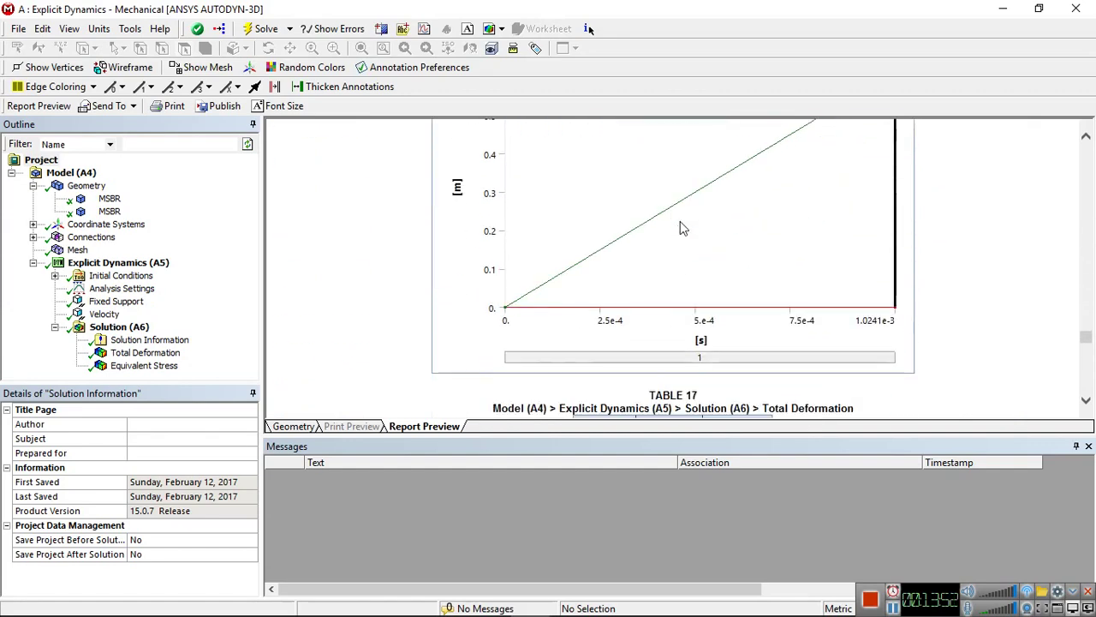
pyautogui.scroll(-1, 680, 221)
pyautogui.scroll(5, 680, 221)
pyautogui.scroll(3, 680, 221)
pyautogui.scroll(-3, 680, 221)
pyautogui.scroll(-2, 680, 221)
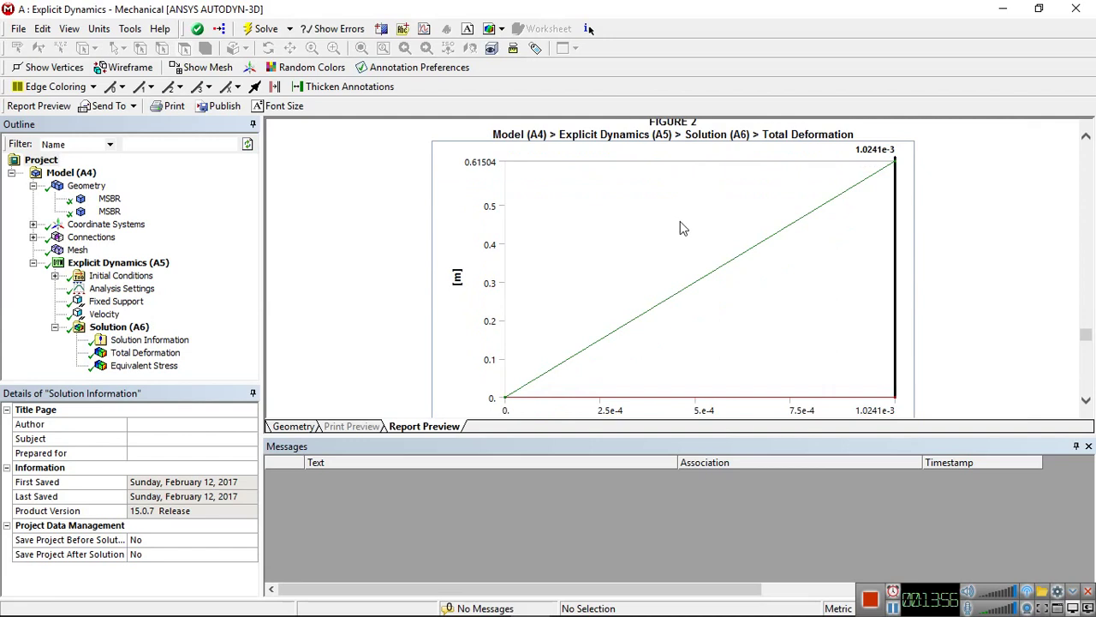
pyautogui.scroll(-3, 680, 223)
pyautogui.scroll(-5, 680, 222)
pyautogui.scroll(-2, 680, 223)
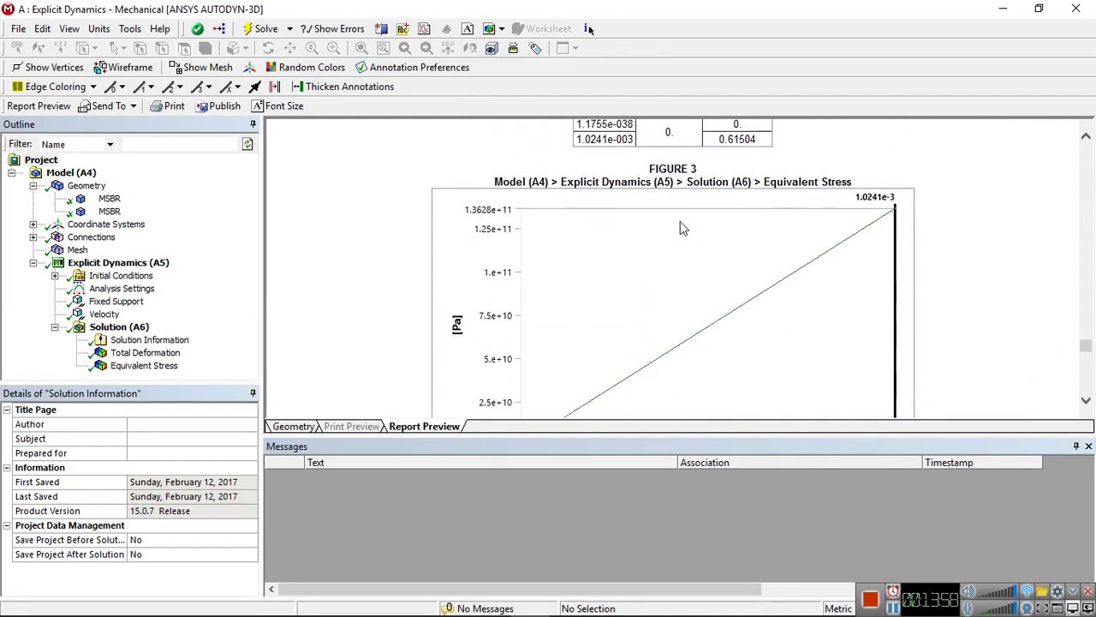
pyautogui.scroll(-2, 680, 221)
pyautogui.scroll(-2, 680, 221)
pyautogui.scroll(-4, 680, 221)
pyautogui.scroll(-6, 680, 221)
pyautogui.scroll(-2, 680, 221)
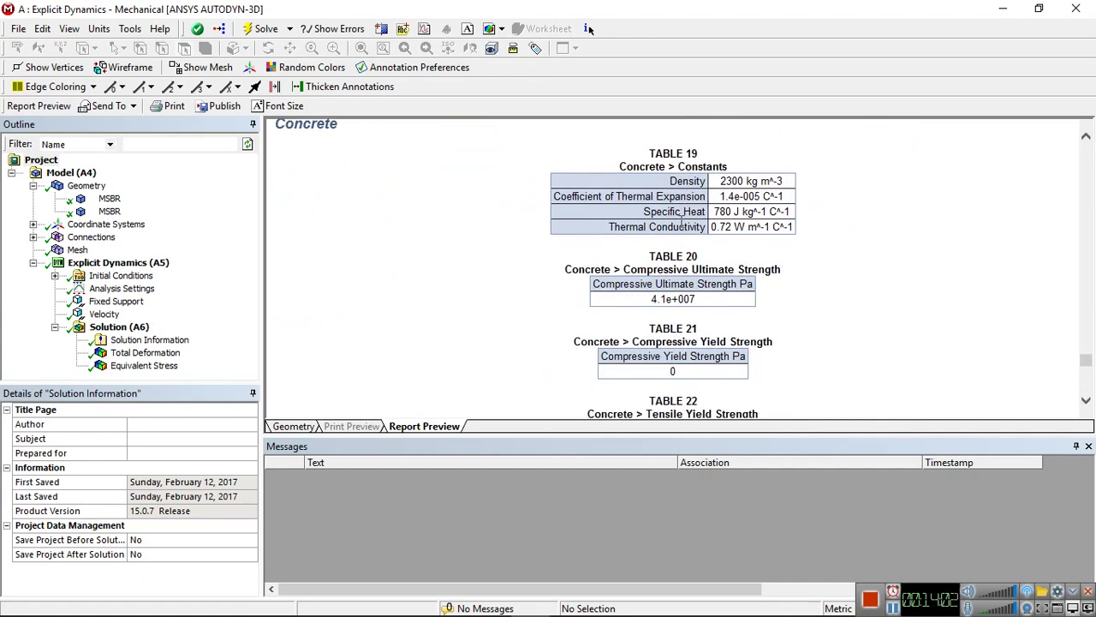
pyautogui.scroll(-3, 681, 221)
pyautogui.scroll(-5, 681, 221)
pyautogui.scroll(-3, 681, 223)
pyautogui.scroll(-3, 683, 228)
pyautogui.scroll(-6, 683, 228)
pyautogui.scroll(-4, 681, 226)
pyautogui.scroll(-5, 681, 224)
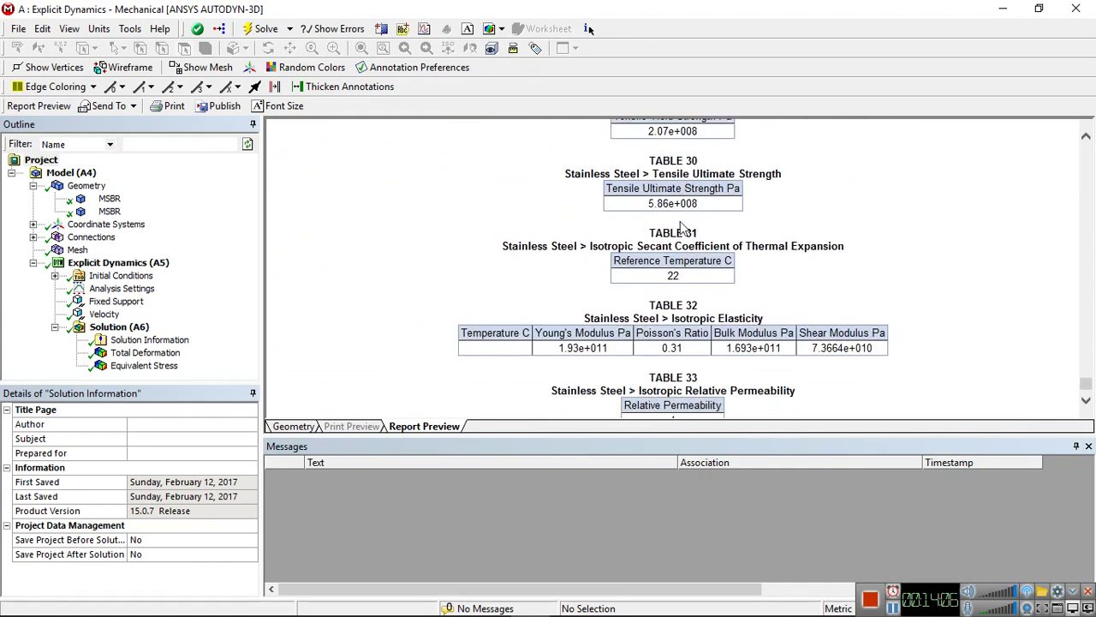
pyautogui.scroll(-1, 681, 223)
pyautogui.scroll(5, 681, 220)
pyautogui.scroll(6, 681, 221)
pyautogui.scroll(5, 681, 221)
pyautogui.scroll(4, 681, 221)
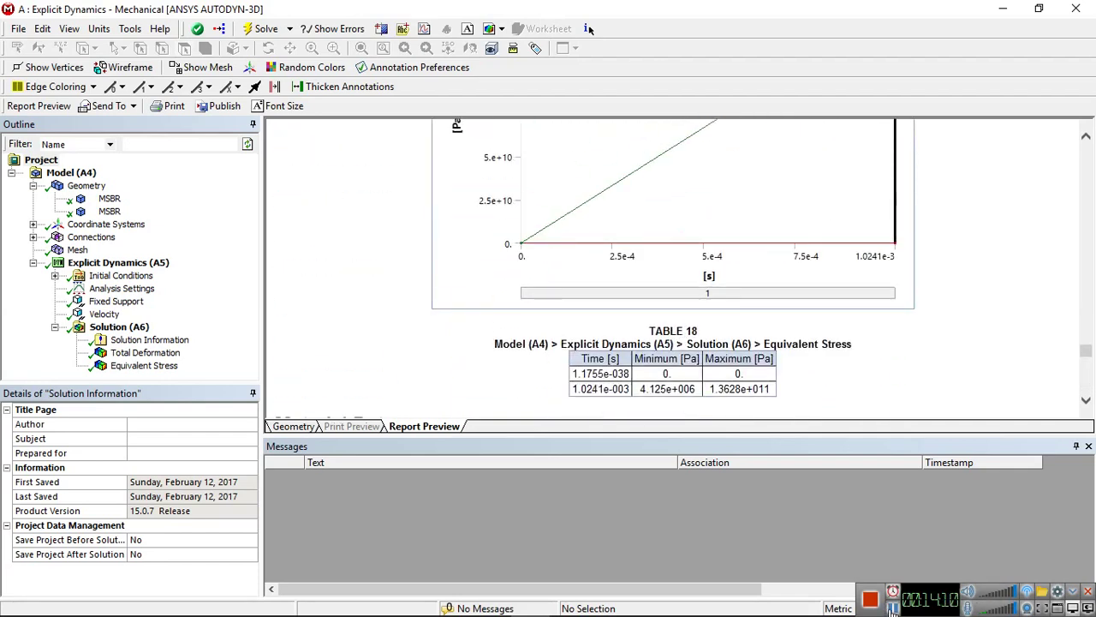